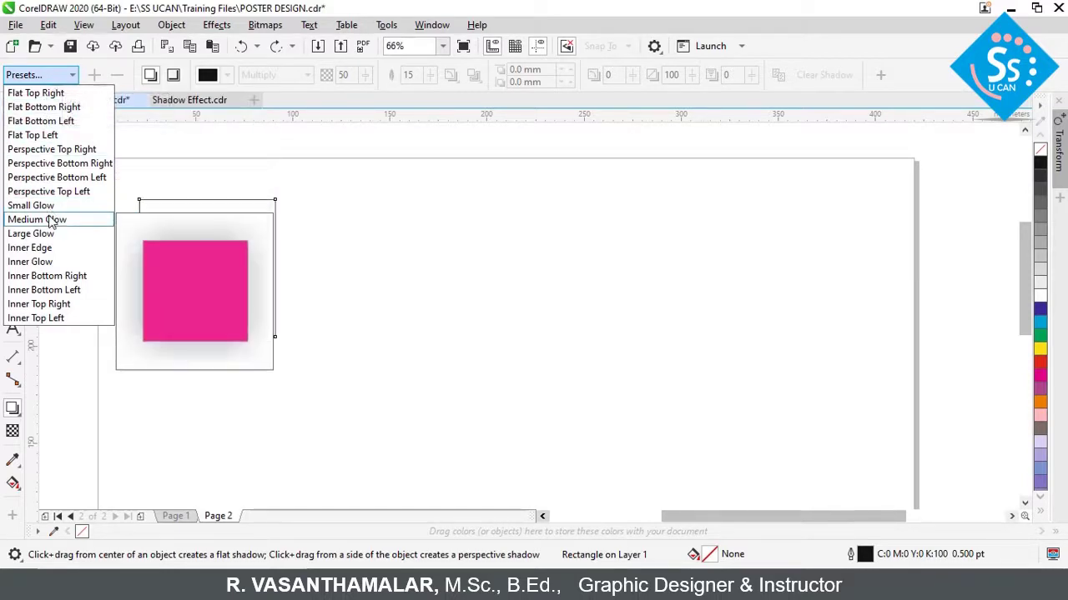
Apply the Flat Top Right shadow preset to the unfilled square and move it slightly down the page.
left_click(31, 96)
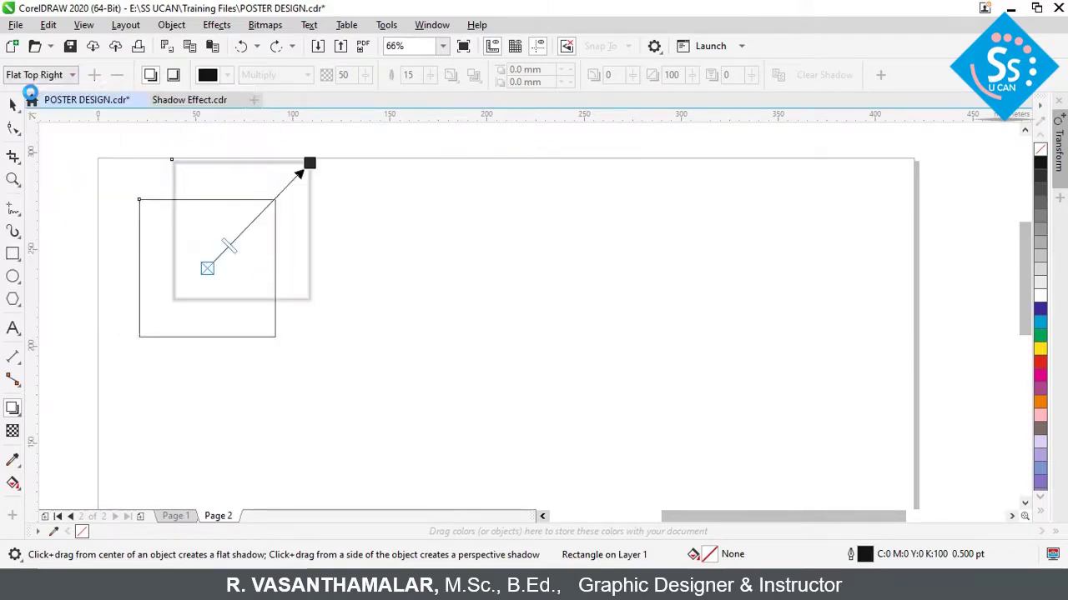
left_click(14, 106)
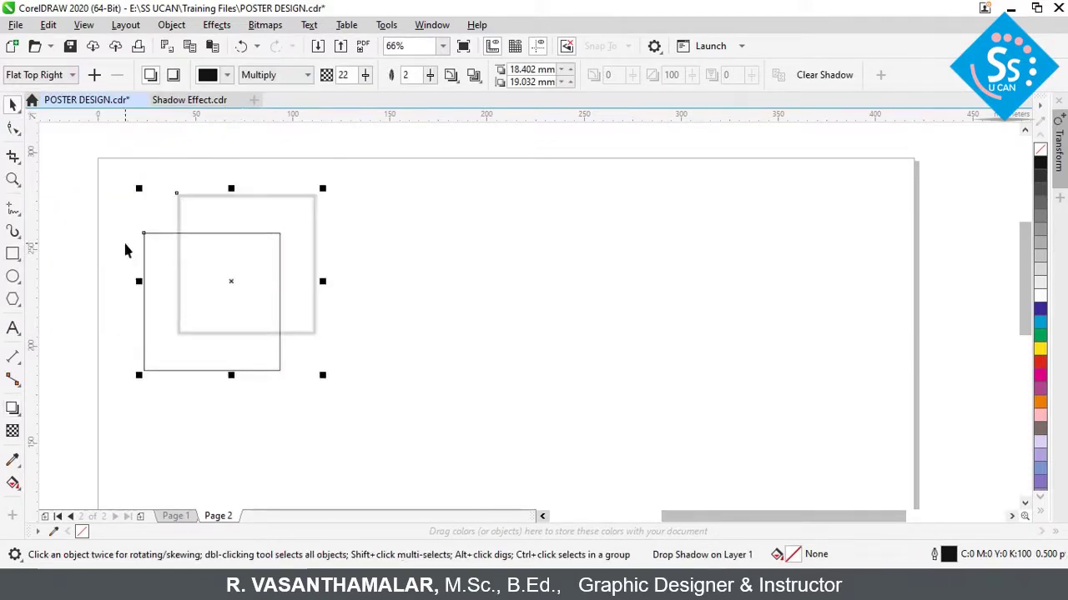
left_click(388, 312)
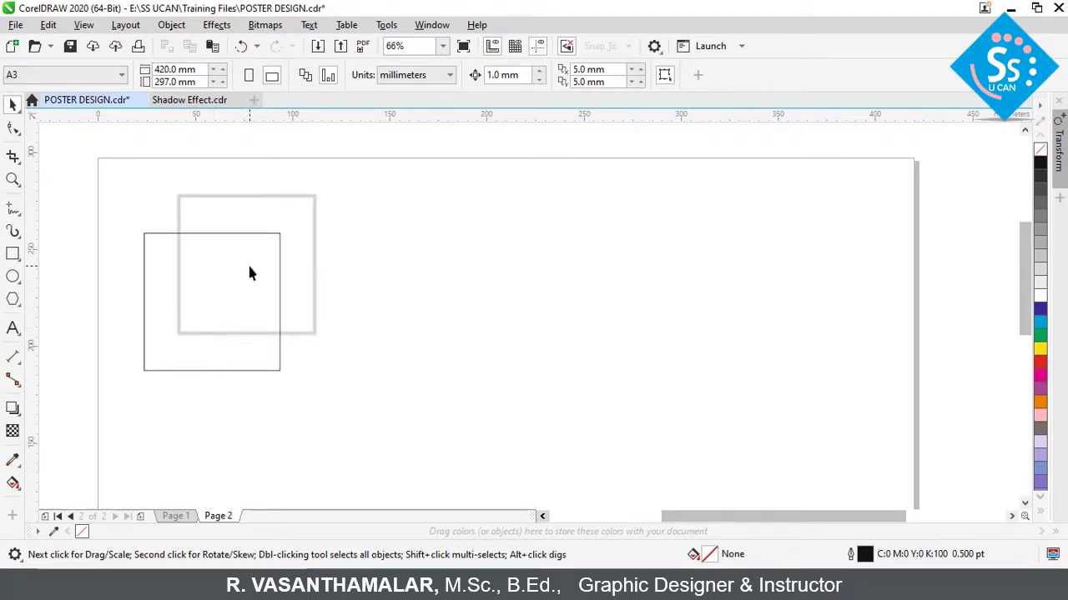
Fill the square with cyan and remove its outline.
left_click(232, 294)
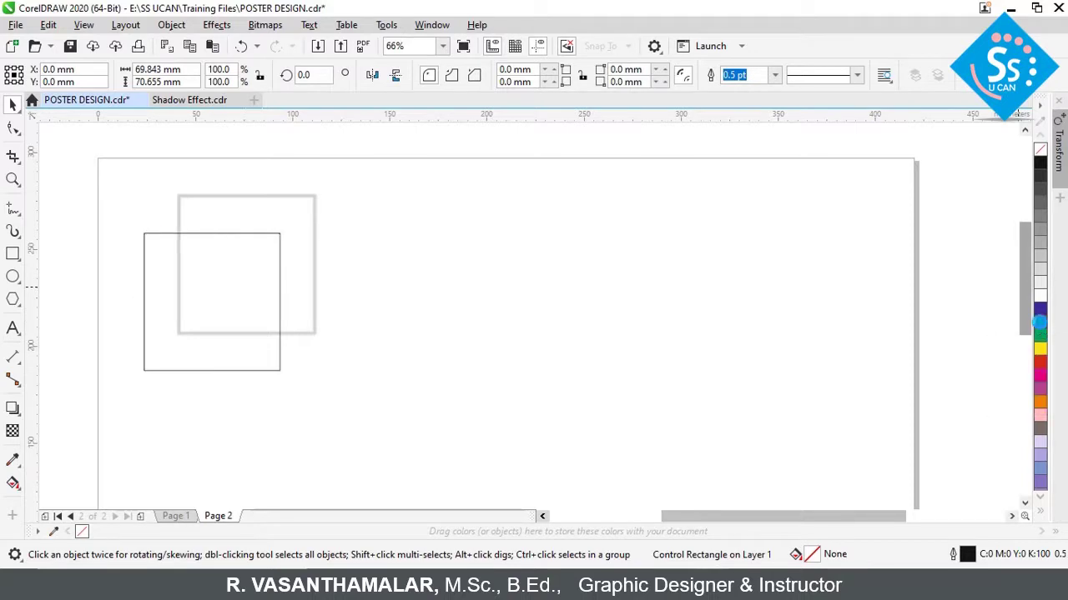
left_click(1040, 317)
right_click(1040, 149)
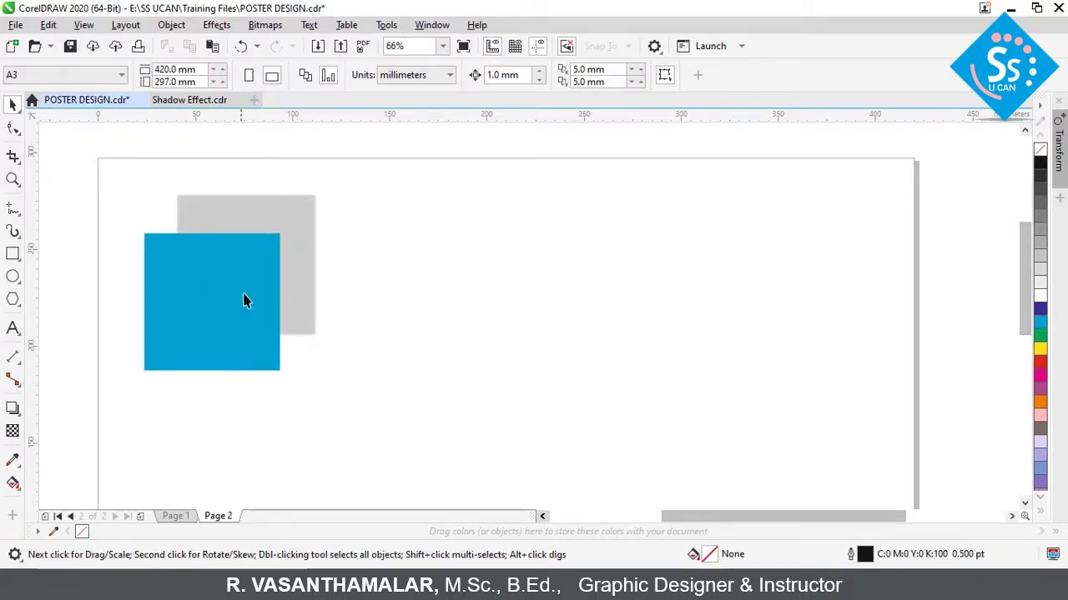
Reapply the Flat Top Right preset to the cyan square's drop shadow.
left_click(185, 267)
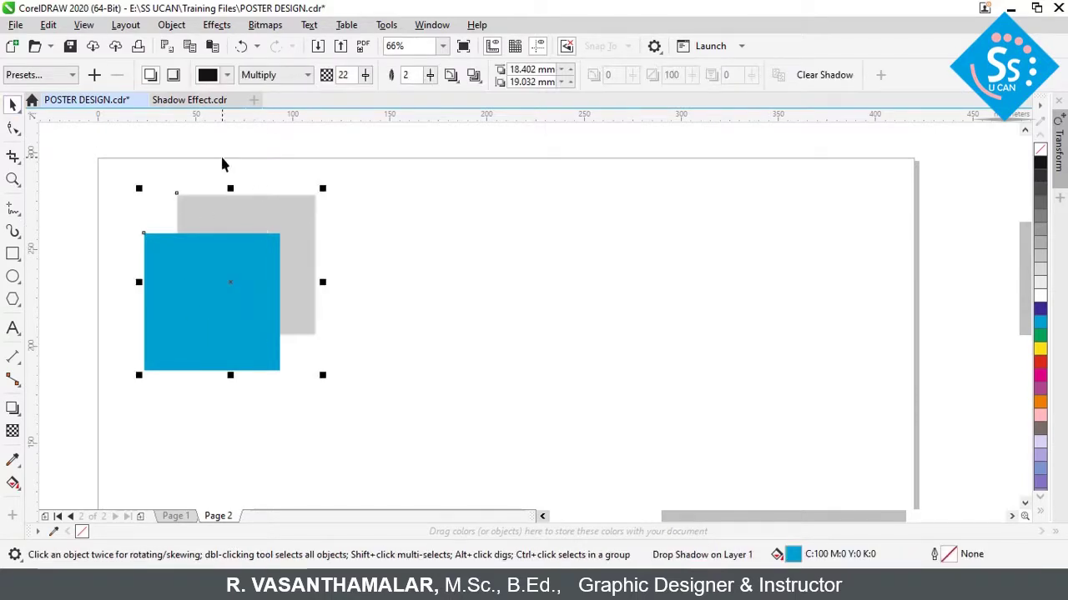
left_click(41, 75)
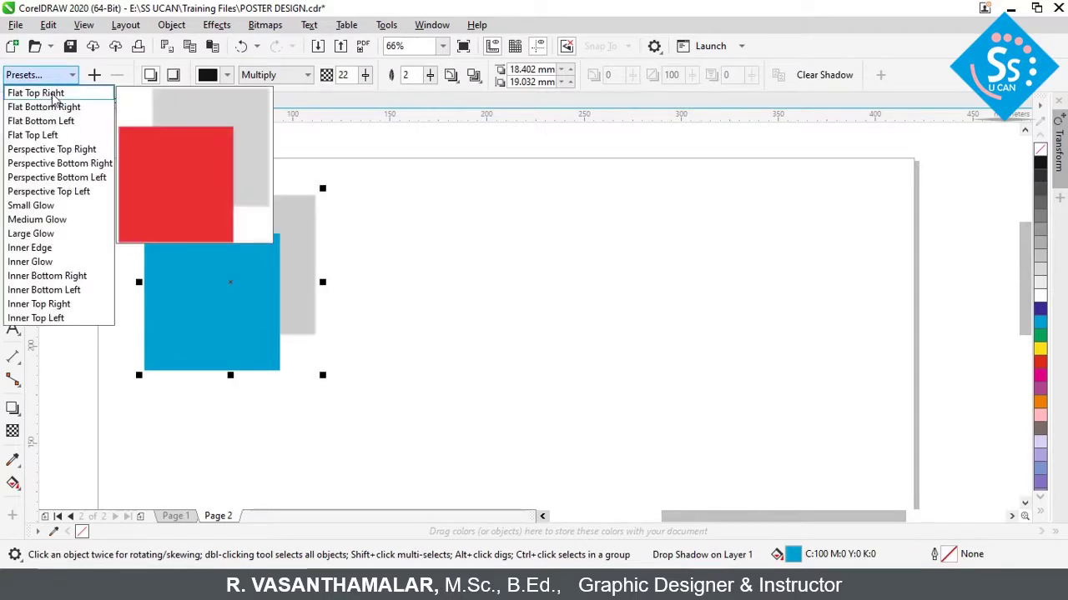
left_click(54, 95)
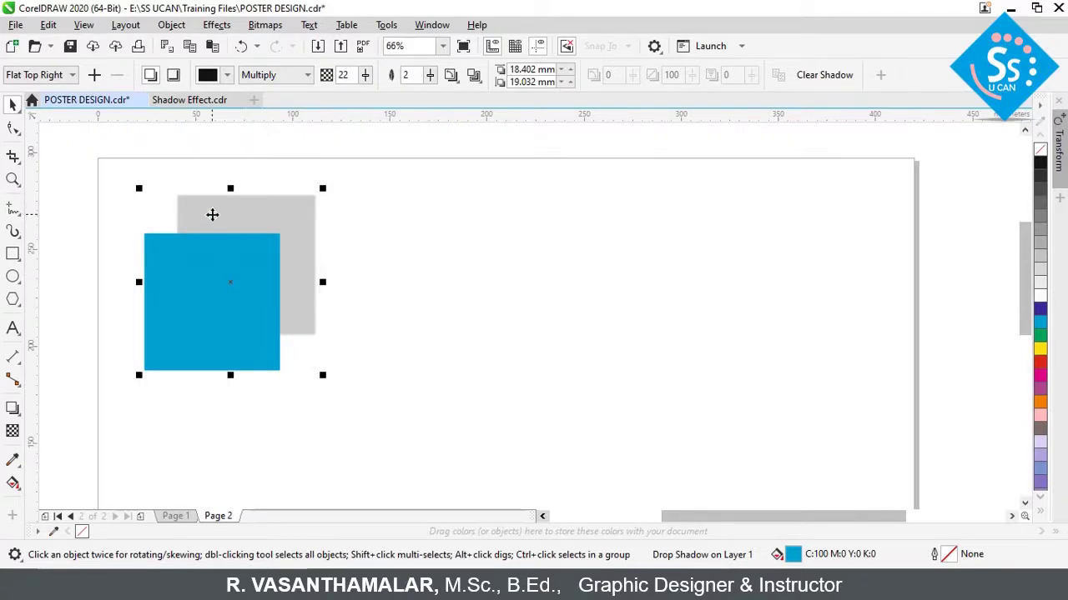
Place a copy of the shadowed square to its right and give the copy the Perspective Top Right preset.
left_click_drag(211, 214, 422, 231)
left_click(51, 75)
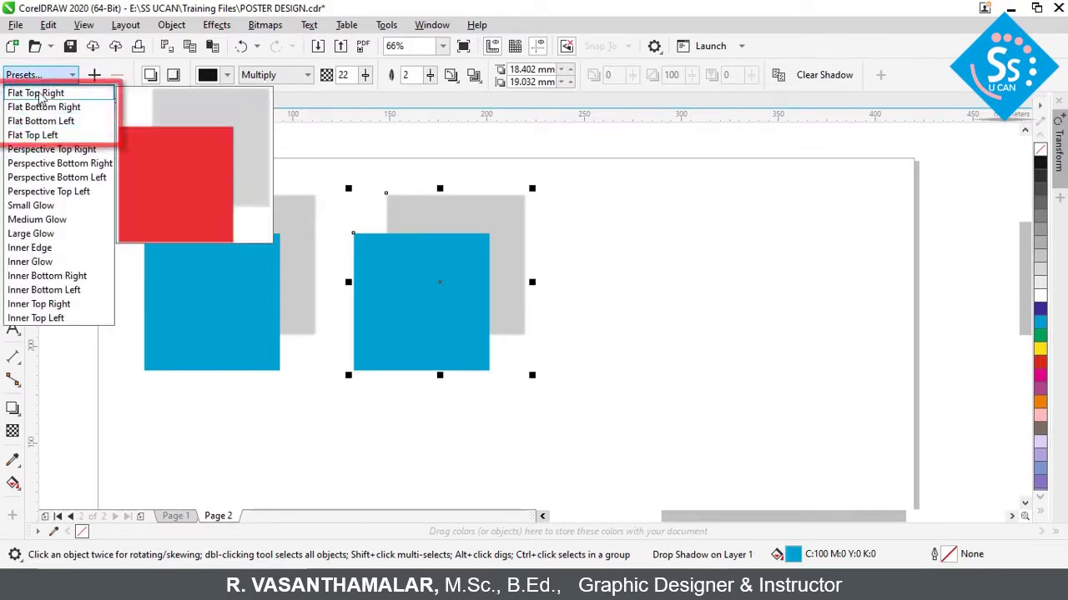
left_click(31, 151)
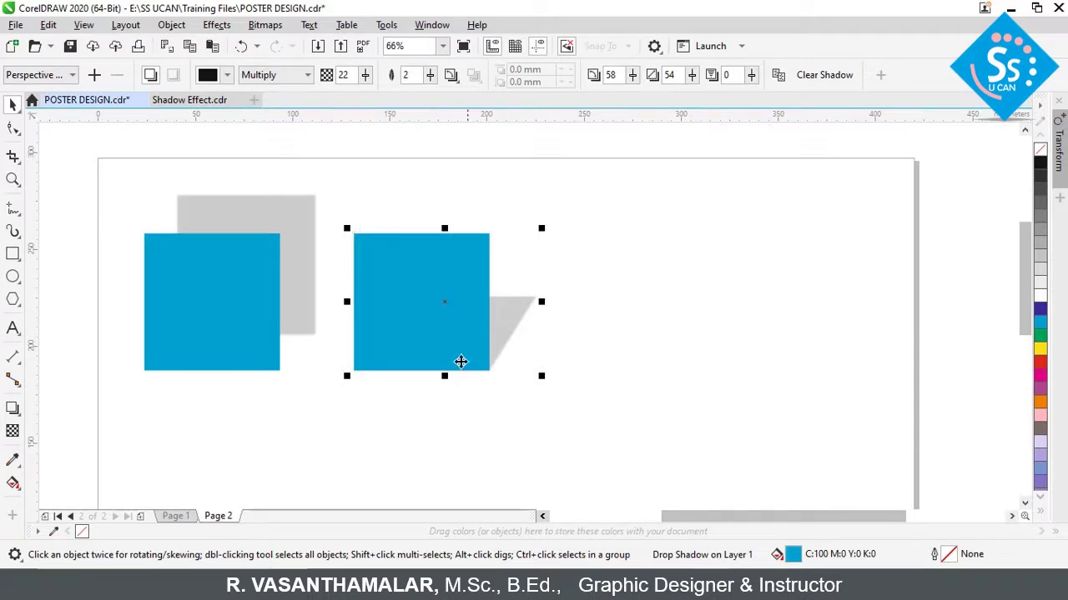
Copy the perspective-shadow square to the right and apply the Medium Glow preset to the new copy.
left_click_drag(454, 306, 649, 305)
left_click(50, 74)
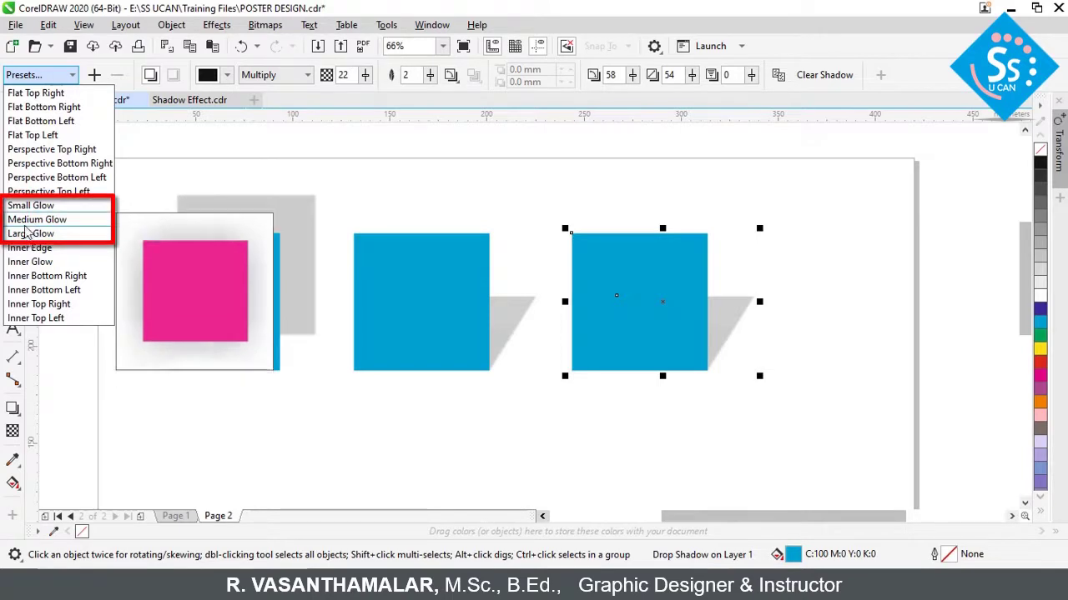
left_click(26, 222)
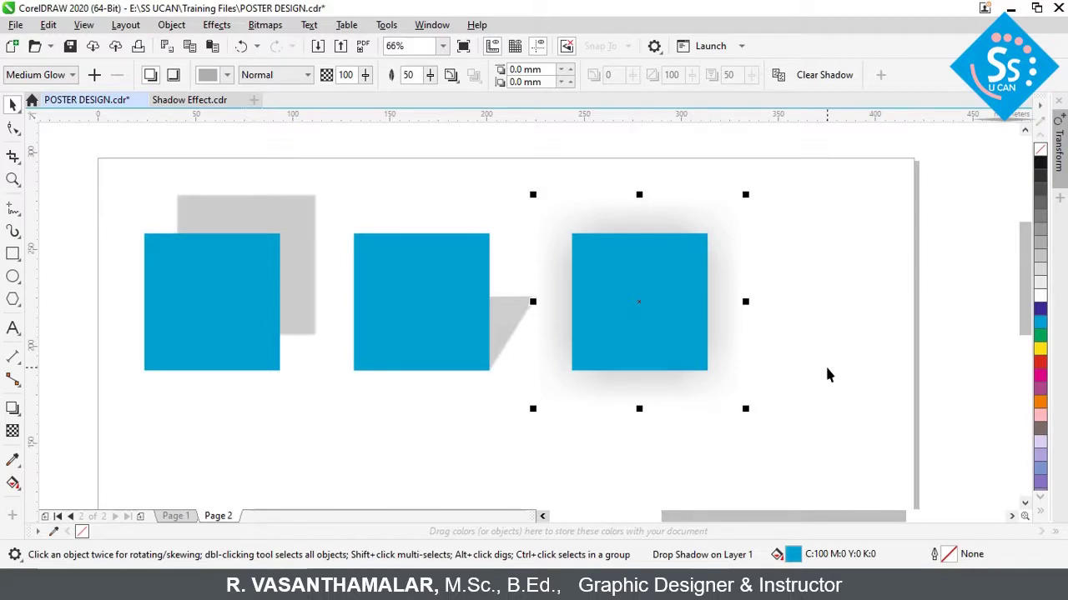
Copy the glowing square to the right, positioned within the page edge, and apply the Inner Bottom Right preset to the copy.
left_click_drag(619, 298, 826, 305)
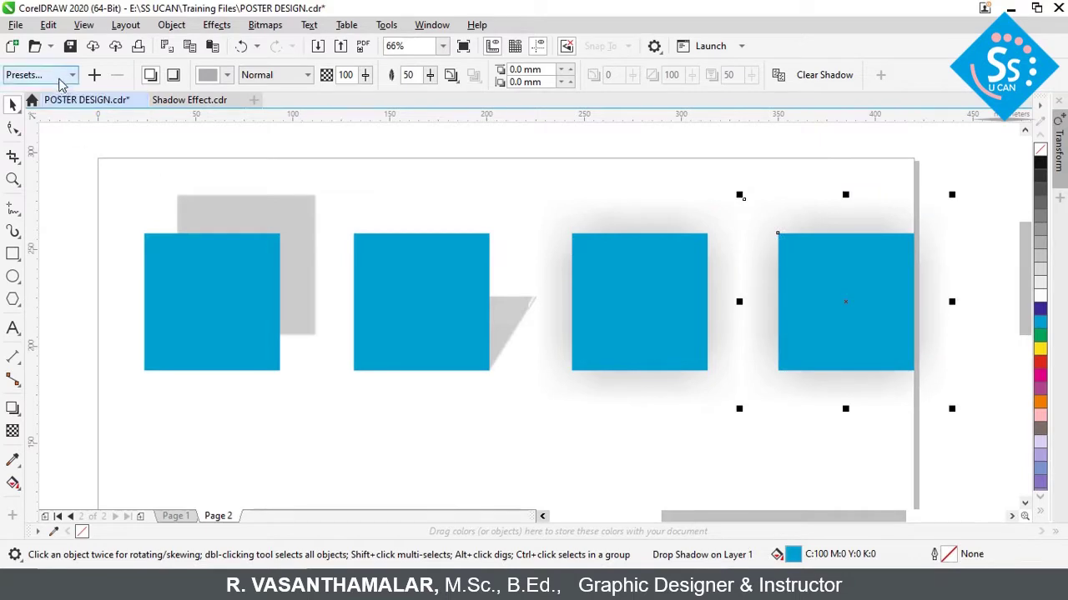
left_click(40, 74)
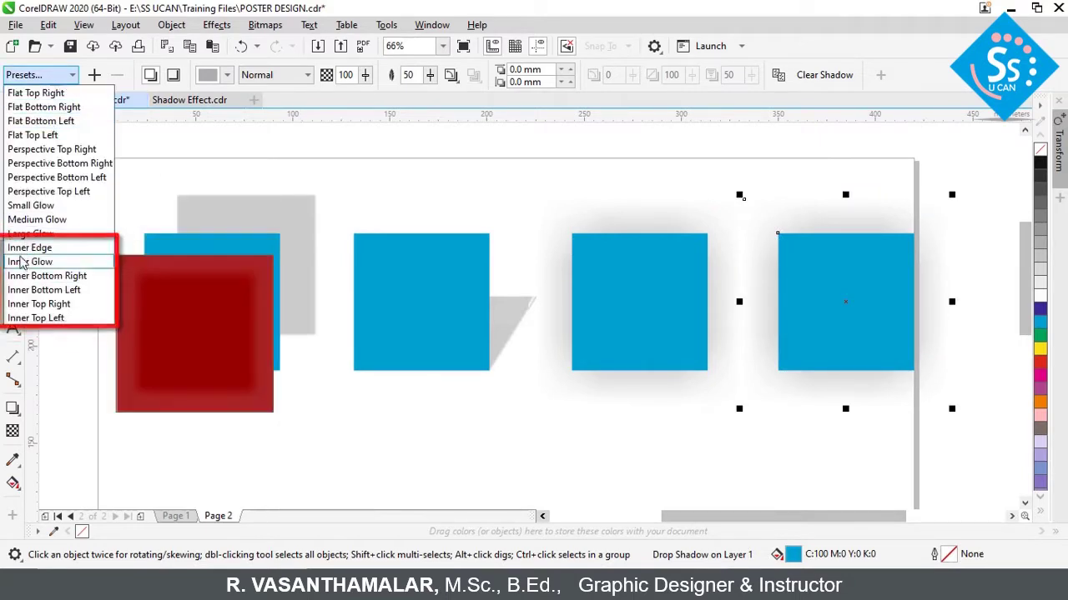
left_click(22, 284)
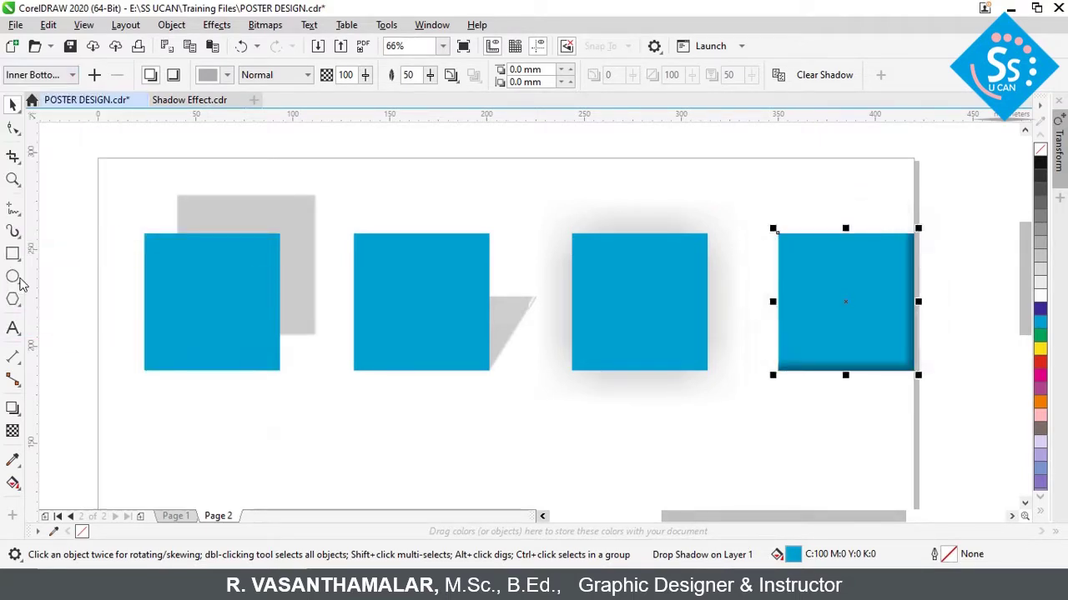
key("space")
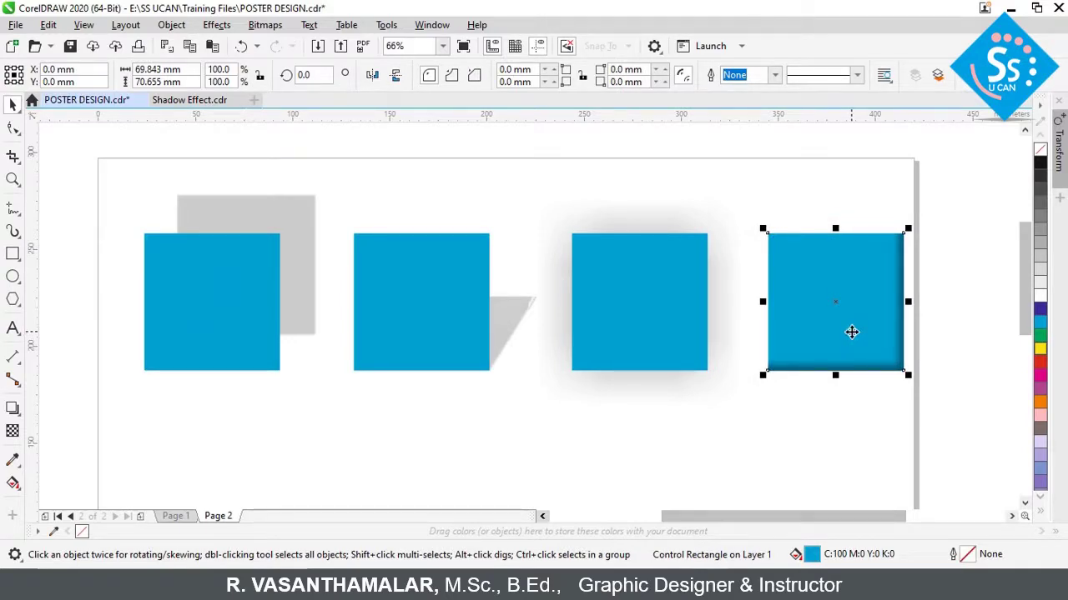
left_click(745, 315)
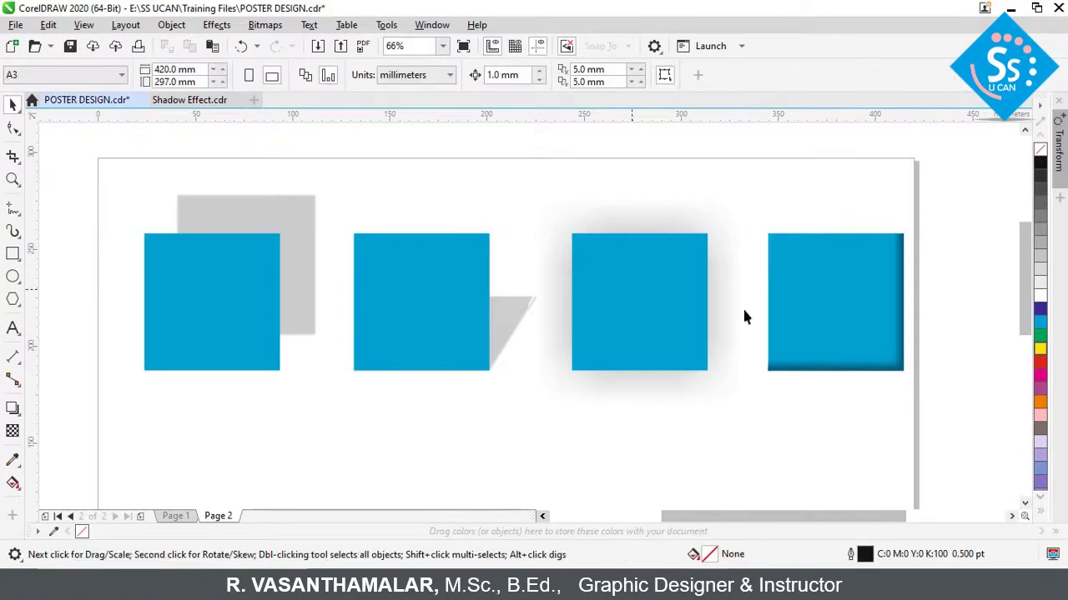
Try the first square's shadow as an inner shadow and switch it back to a drop shadow.
left_click(240, 214)
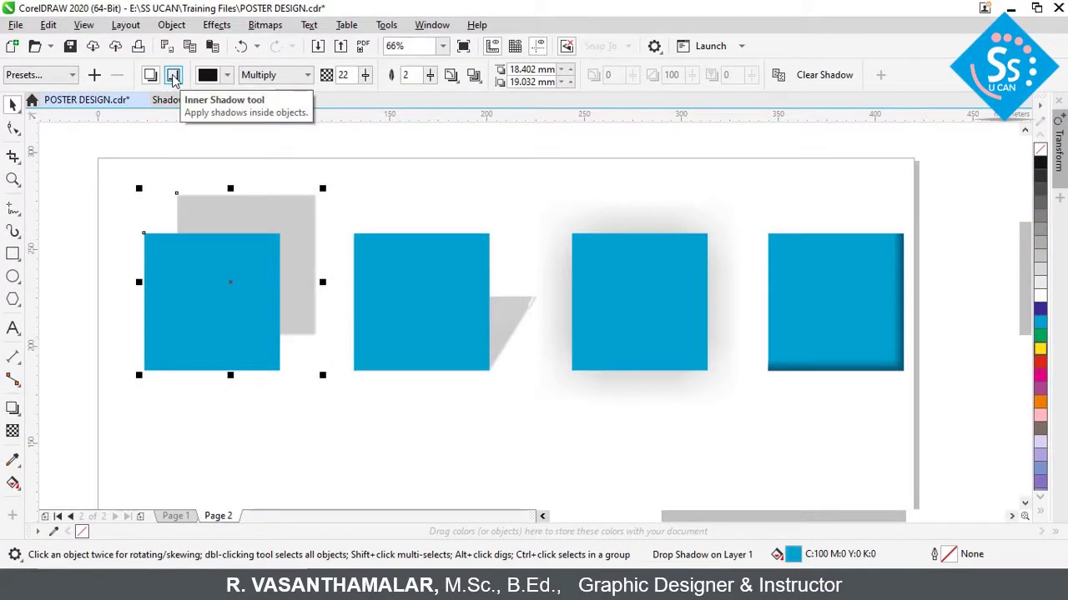
left_click(173, 76)
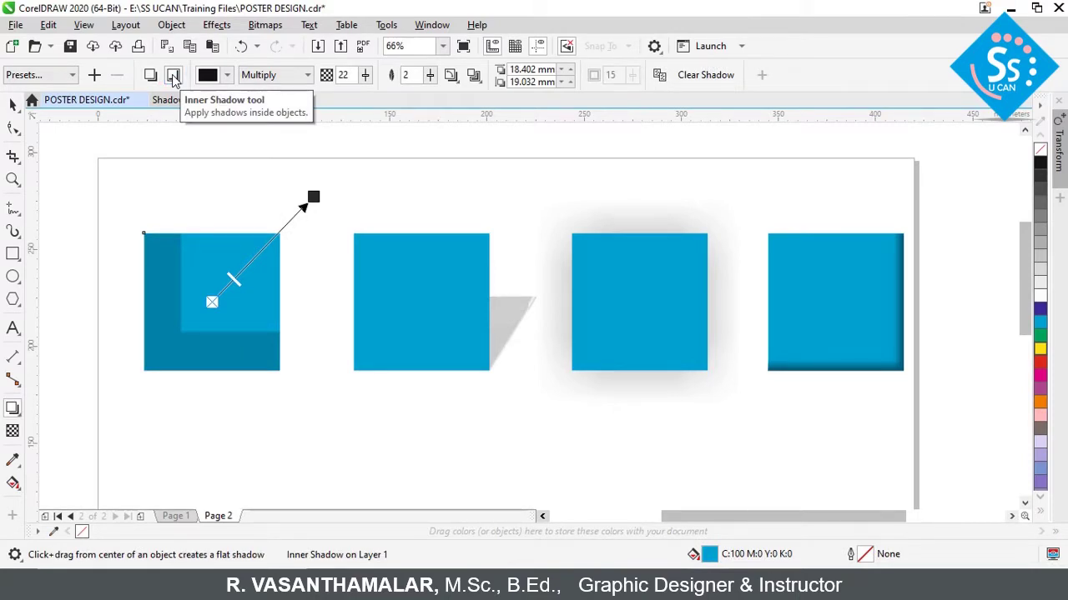
left_click(151, 76)
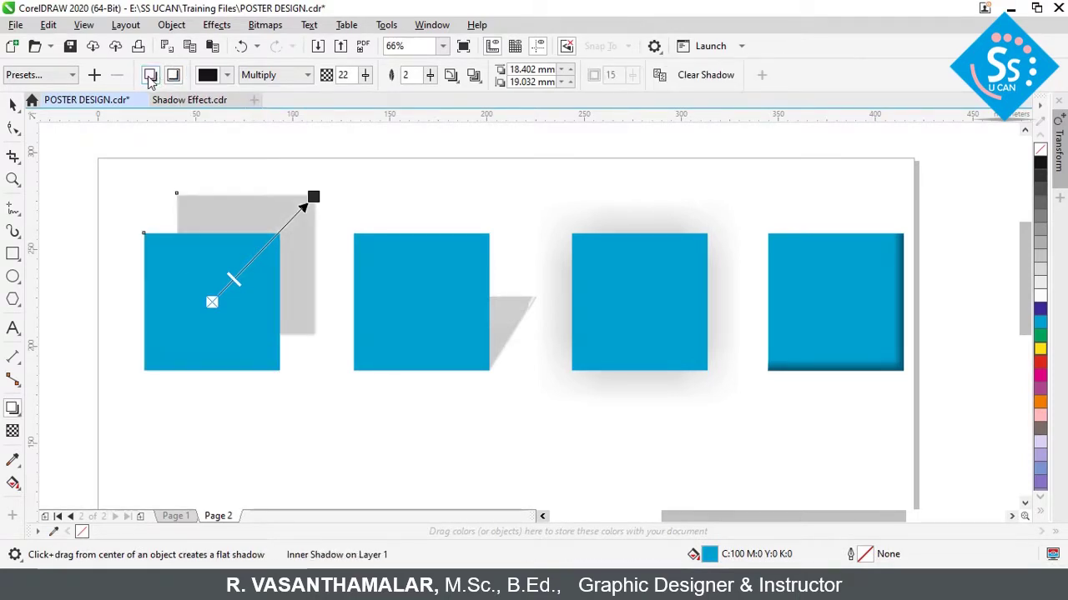
left_click(174, 76)
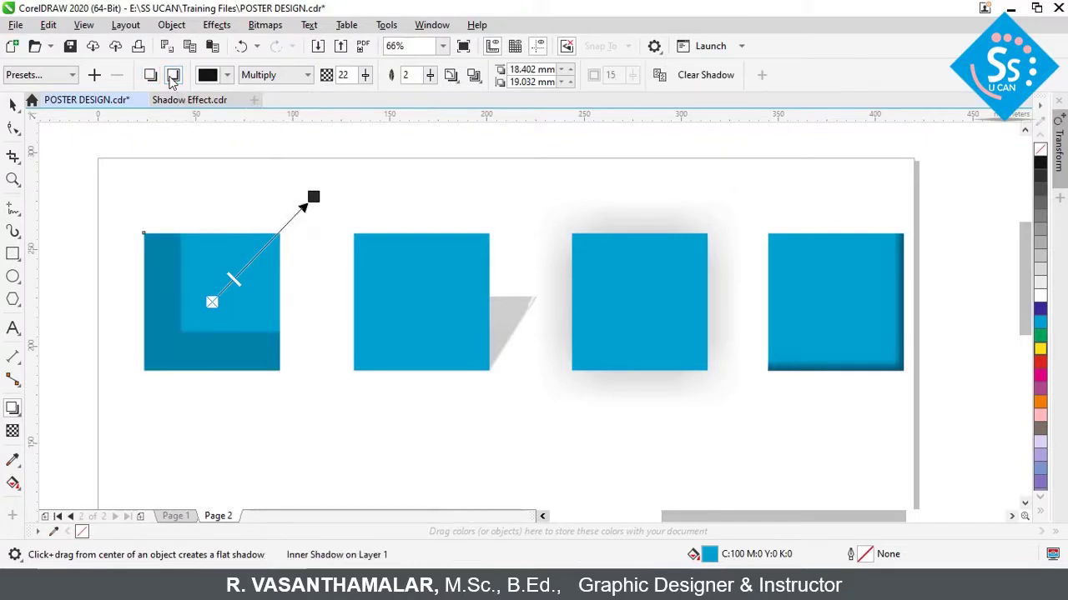
left_click(172, 75)
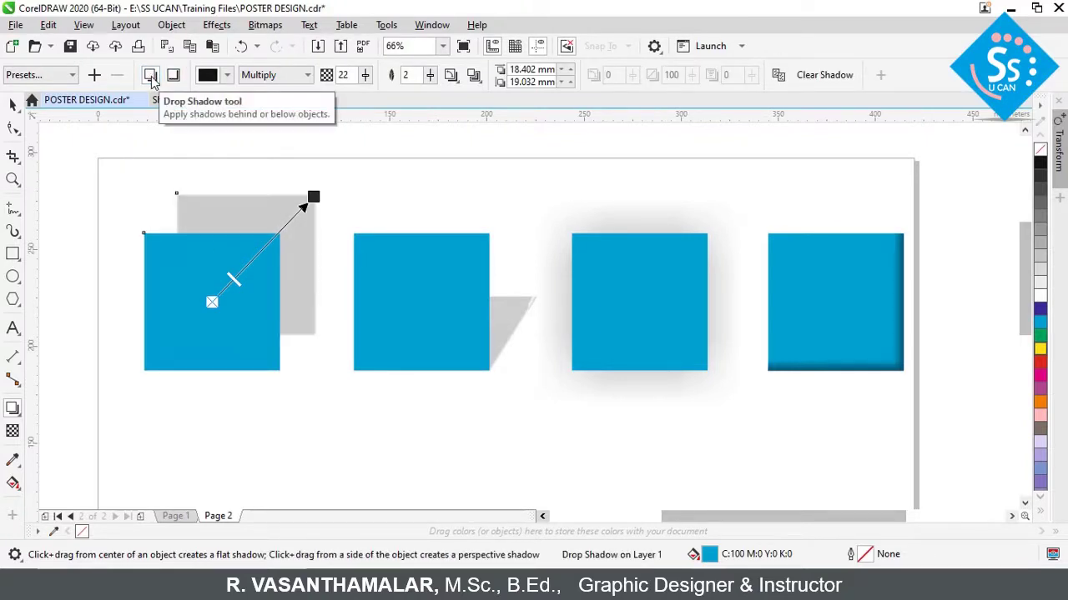
Examine the shadow settings of the perspective, glow and inner-shadow squares to compare drop and inner shadow types.
left_click(425, 301)
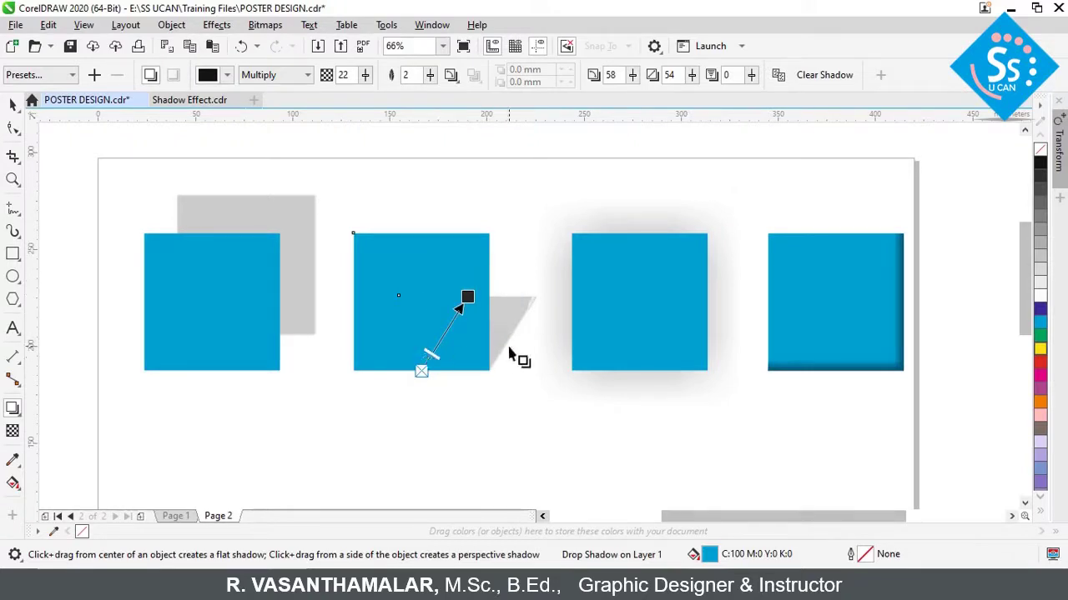
left_click(632, 233)
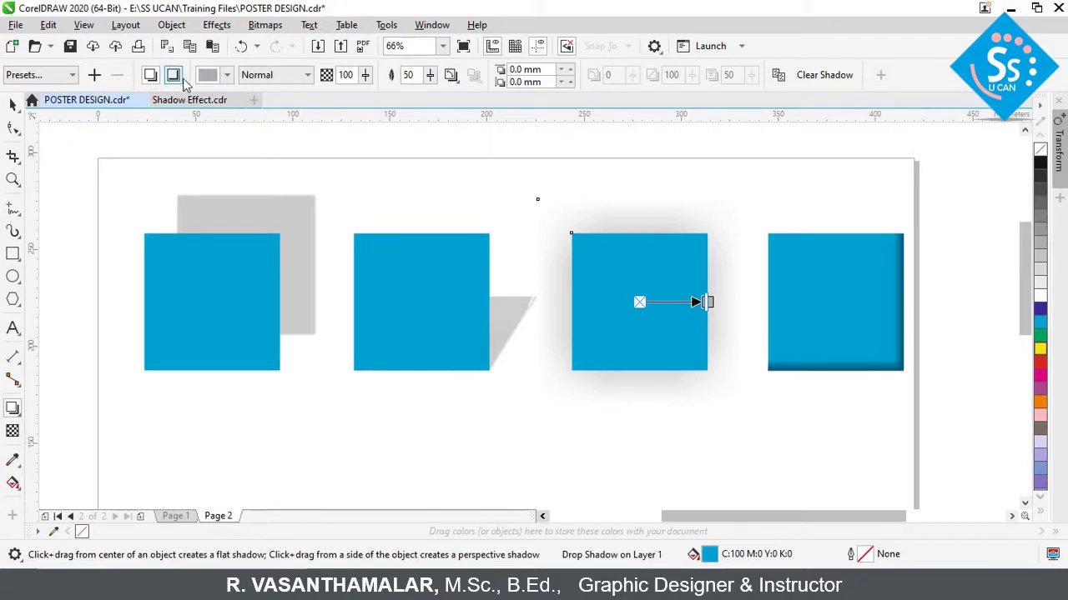
left_click(837, 302)
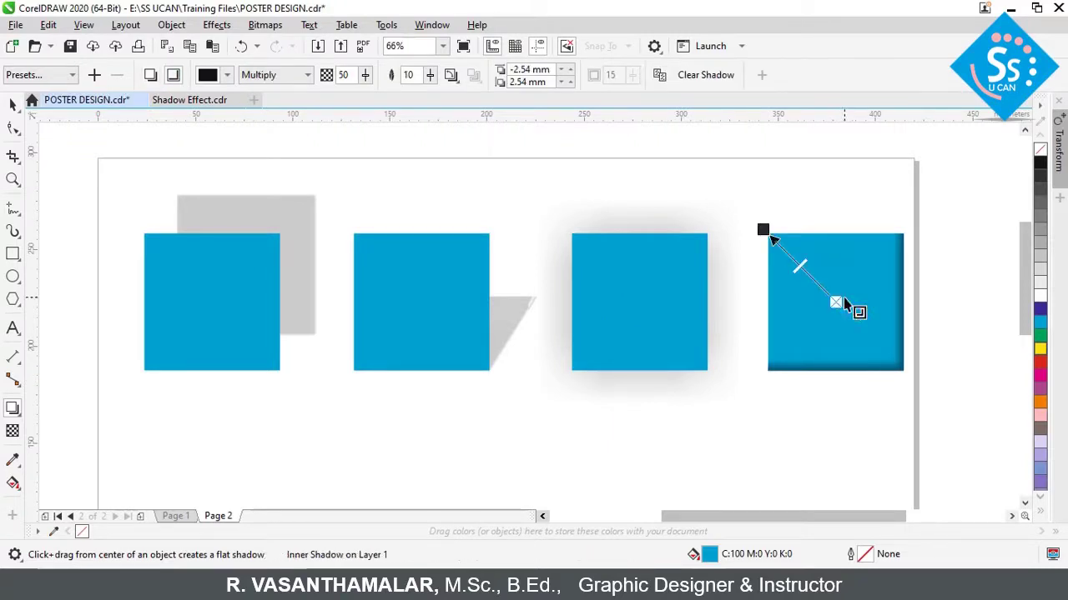
left_click(503, 337)
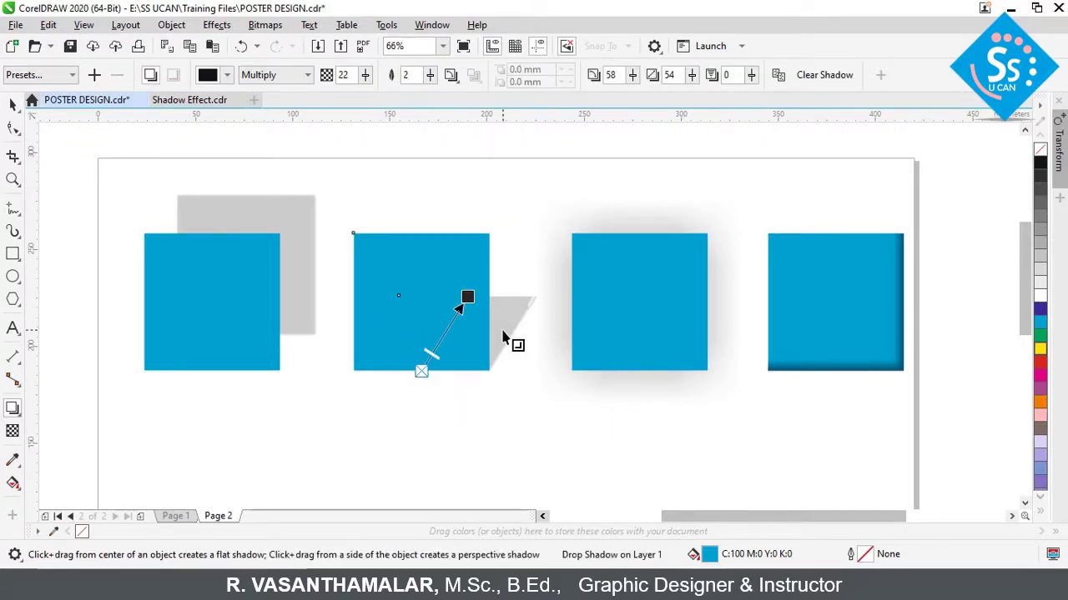
Set the opacity of the first square's drop shadow to 39.
left_click(264, 218)
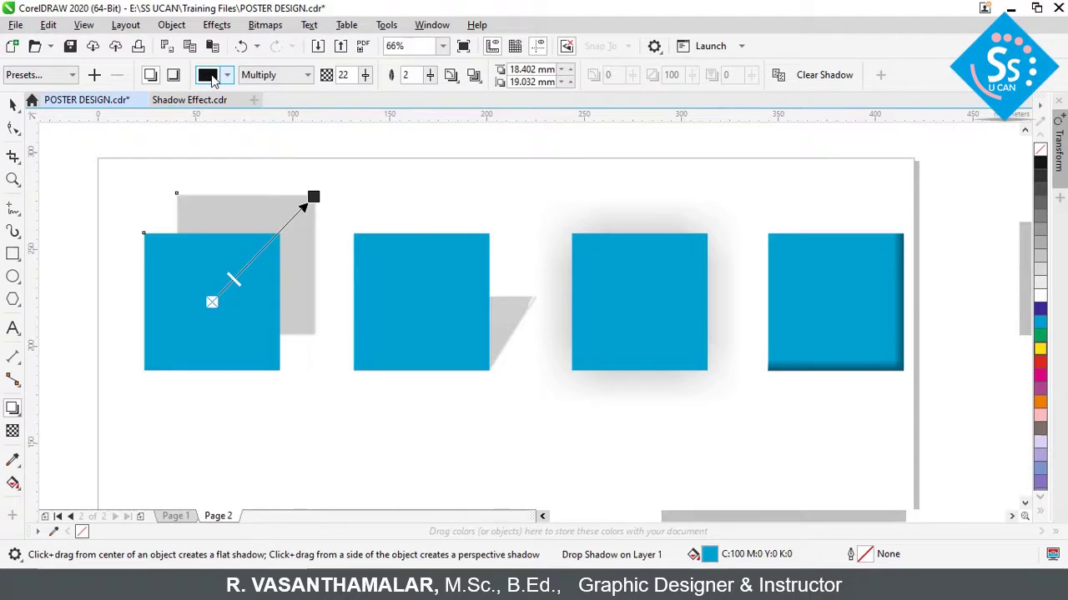
left_click_drag(235, 280, 260, 264)
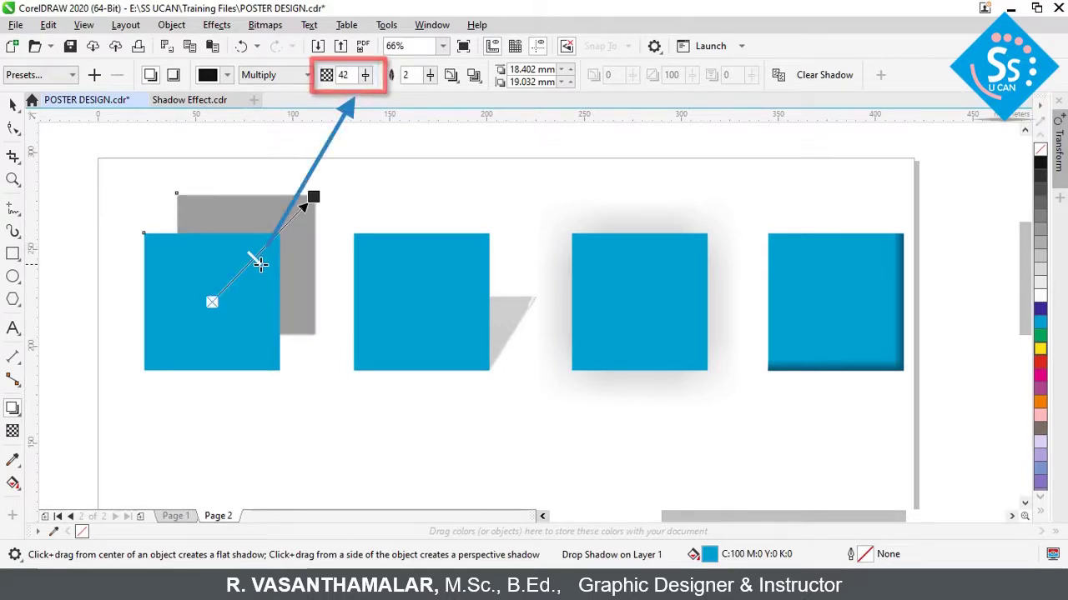
left_click(345, 74)
type("60")
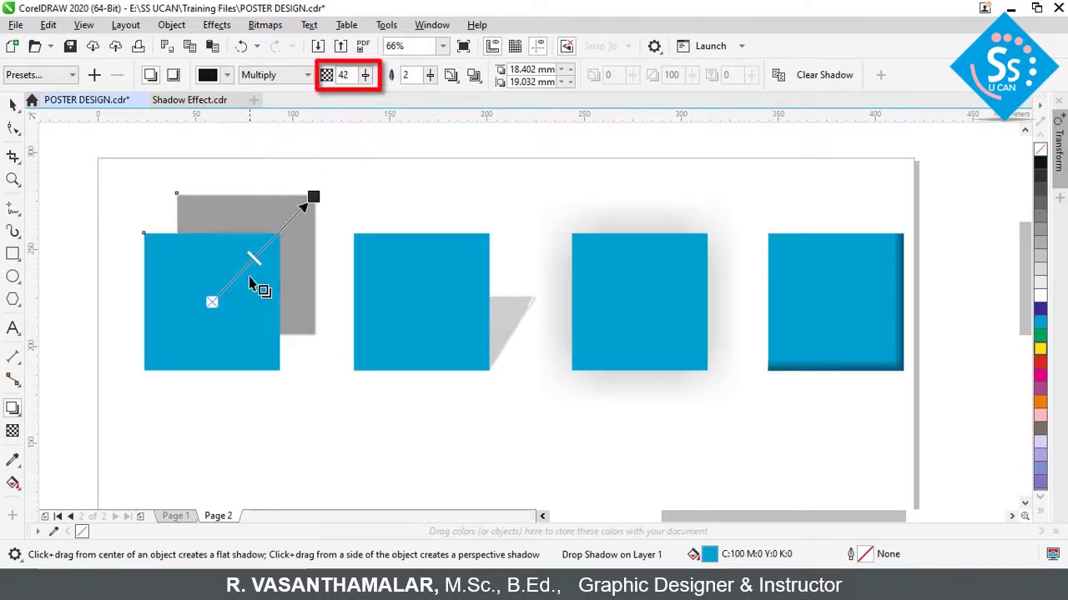
key("Return")
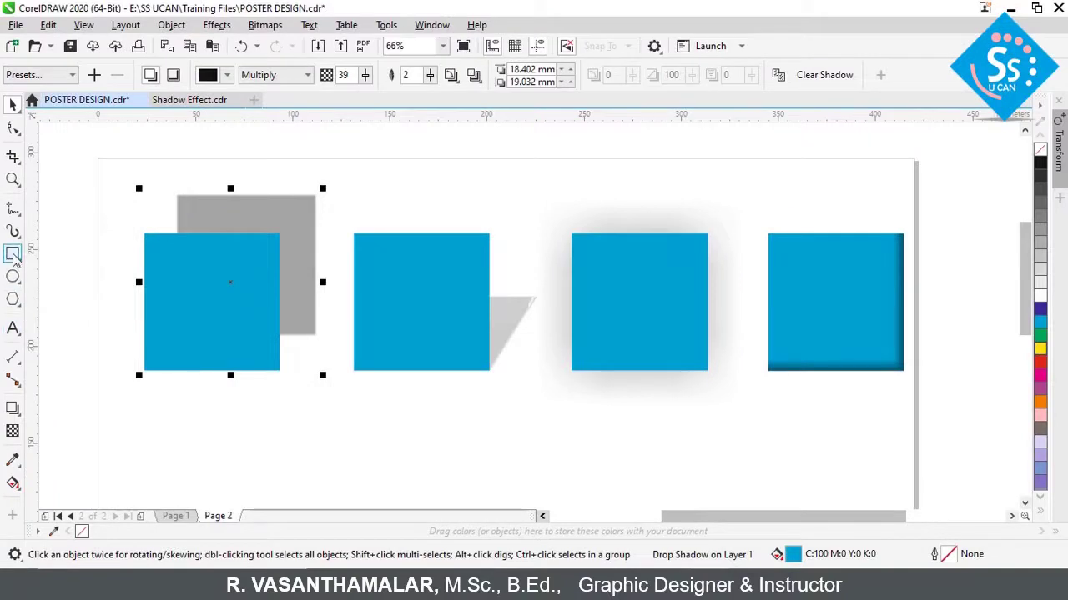
Place a page-sized yellow rectangle without an outline behind the squares and select the first square's drop shadow.
double_click(13, 254)
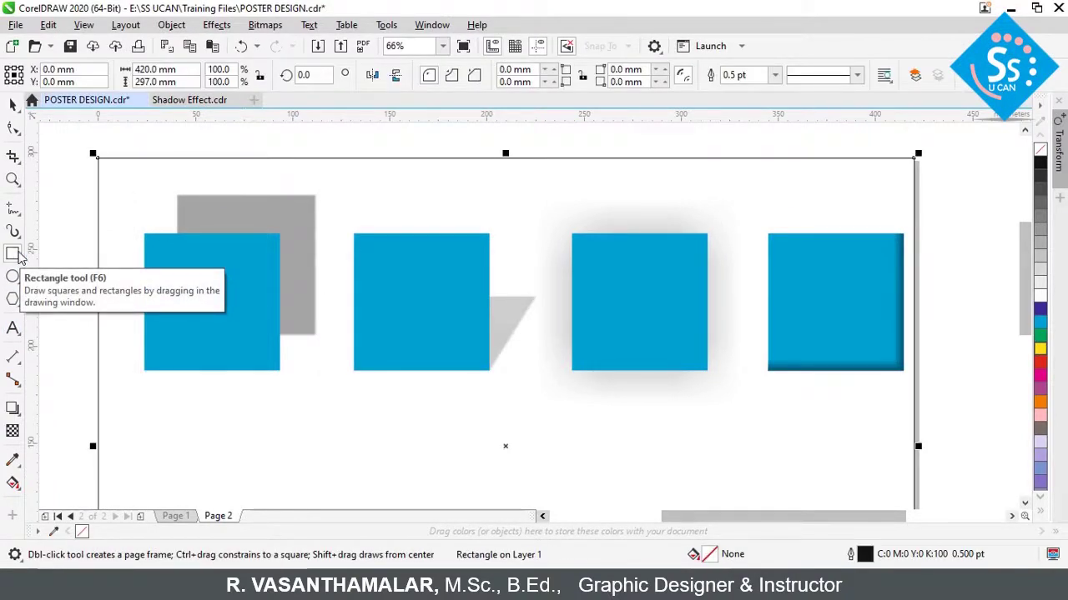
key("ctrl+z")
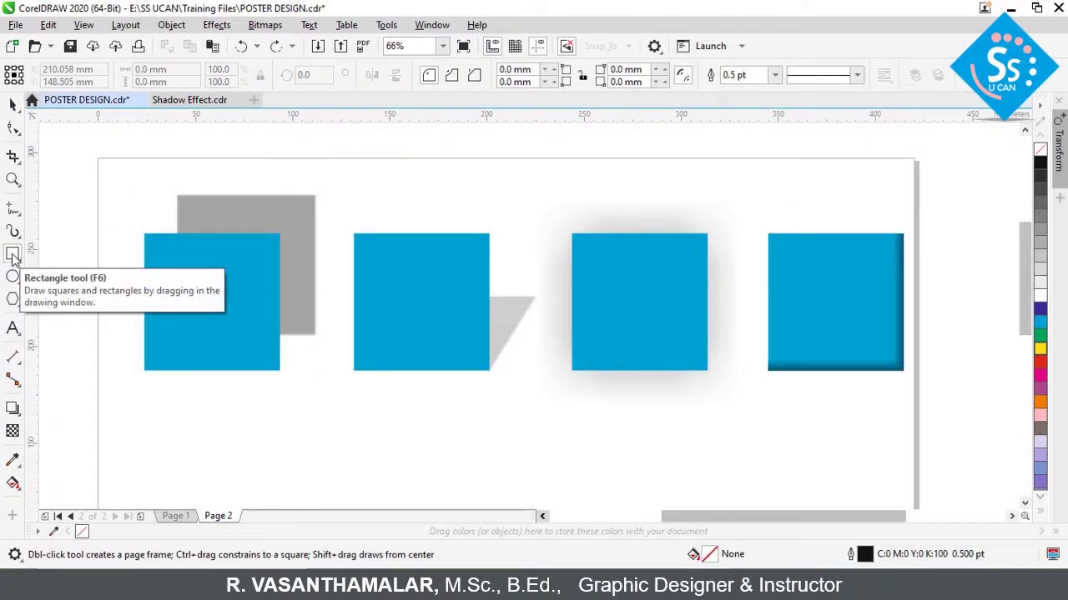
double_click(13, 255)
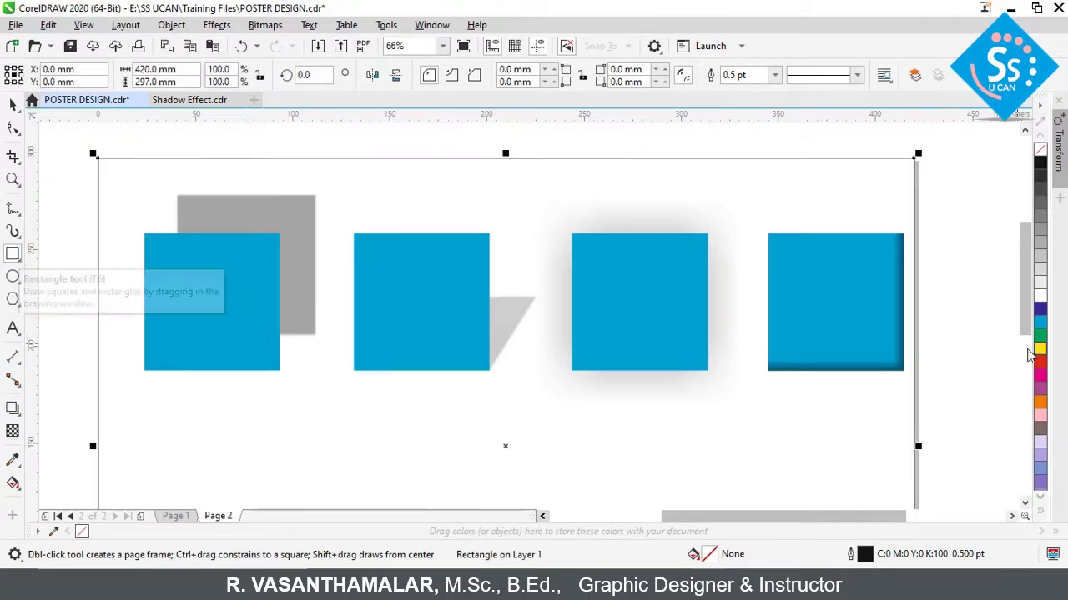
left_click(1040, 349)
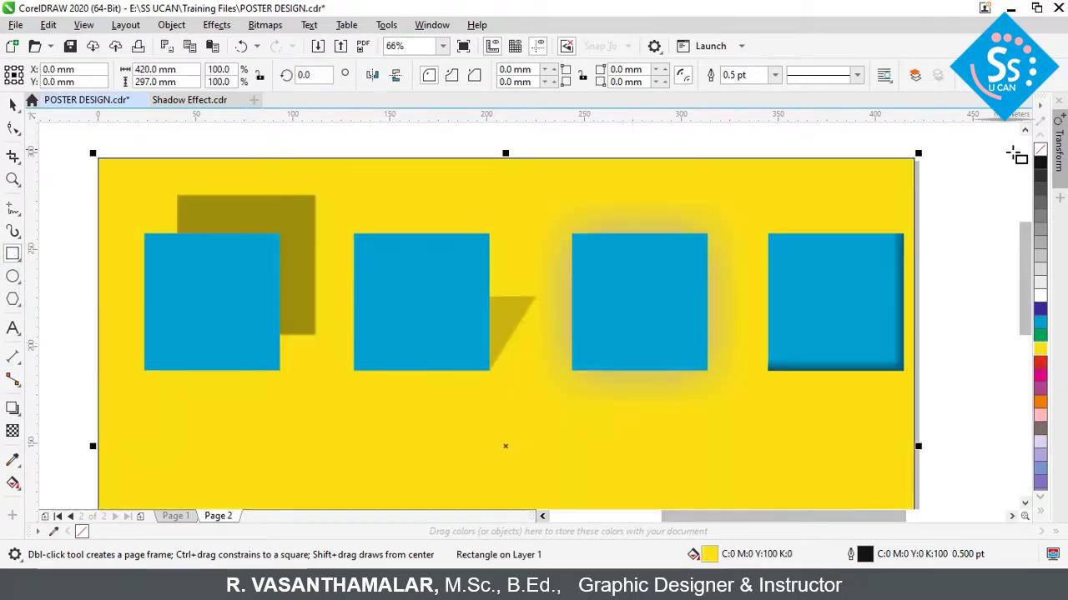
key("Escape")
key("space")
left_click(295, 205)
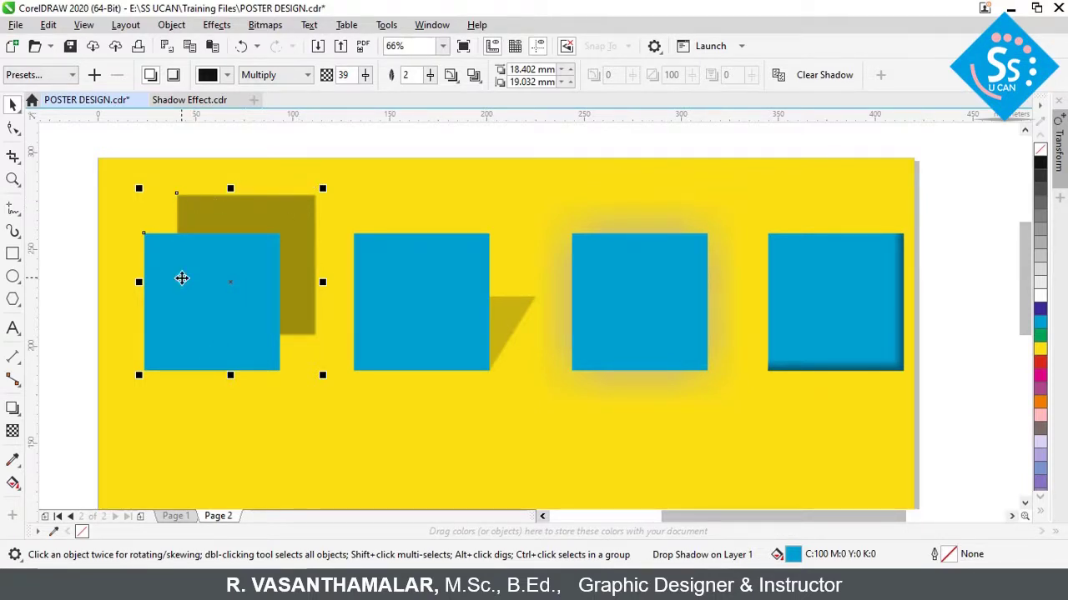
Try the first square's drop shadow at opacity 100 and settle on an opacity of 42.
left_click(365, 75)
left_click_drag(368, 95, 436, 98)
left_click(365, 76)
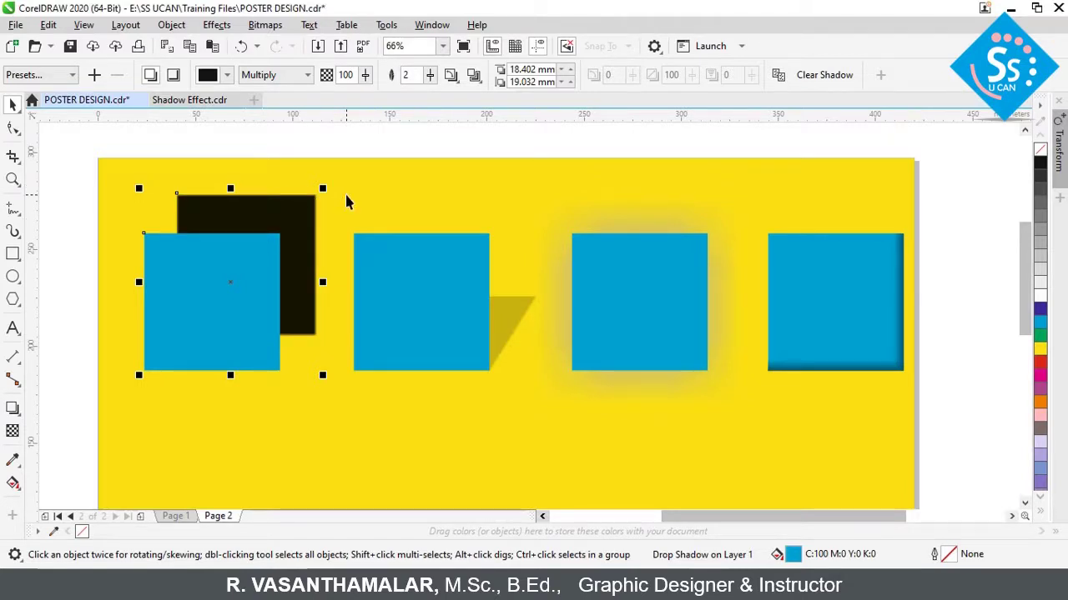
left_click(365, 75)
left_click_drag(383, 95, 345, 99)
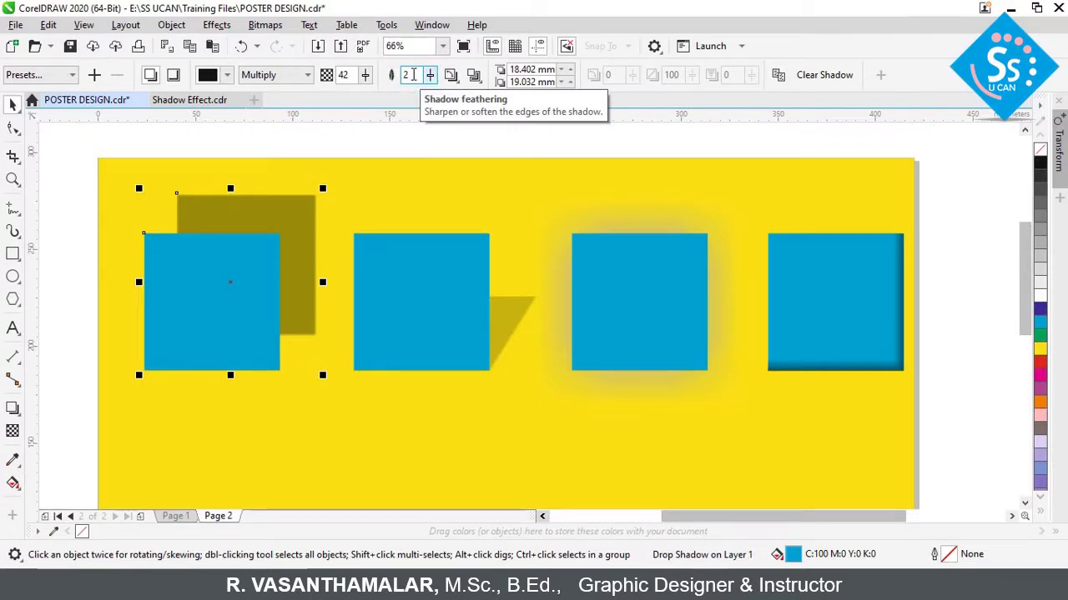
Try feathering values of 0 and 34 on the first square's drop shadow and settle on 21.
left_click(280, 218)
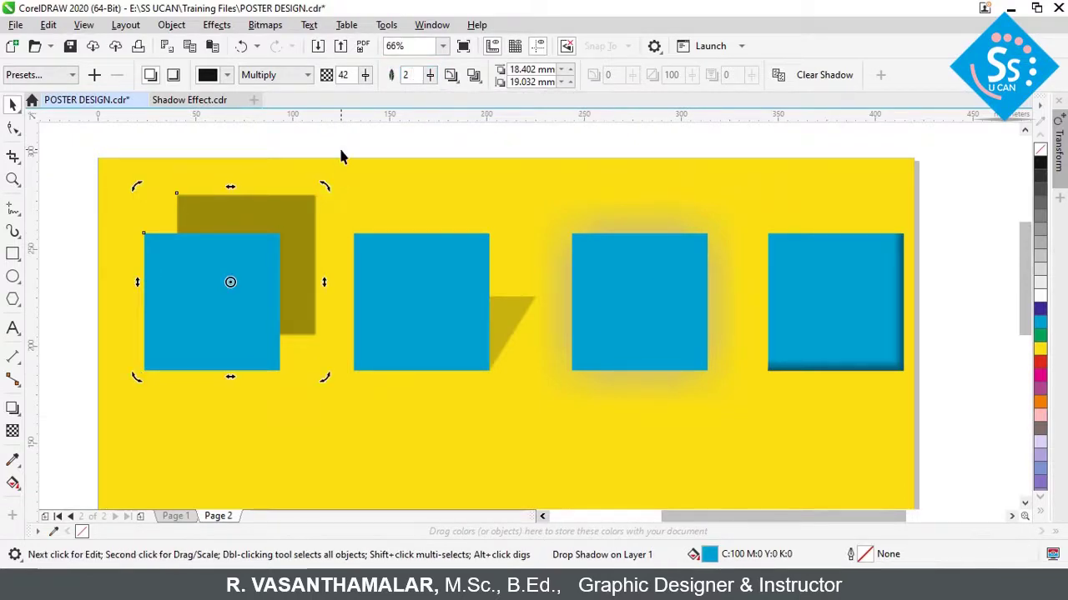
left_click(339, 151)
left_click(298, 225)
key("F2")
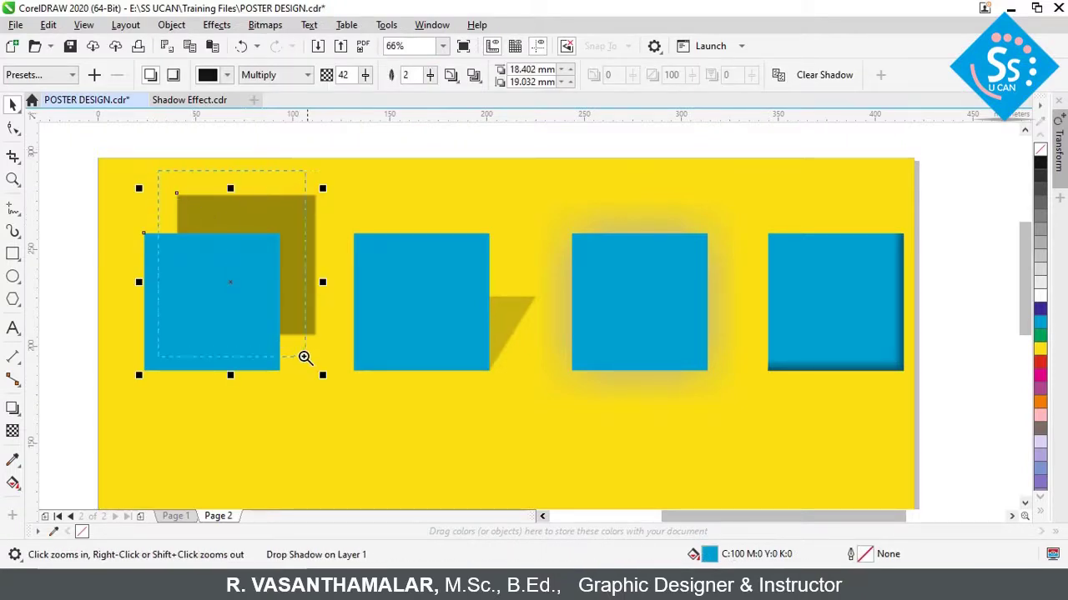
left_click(333, 382)
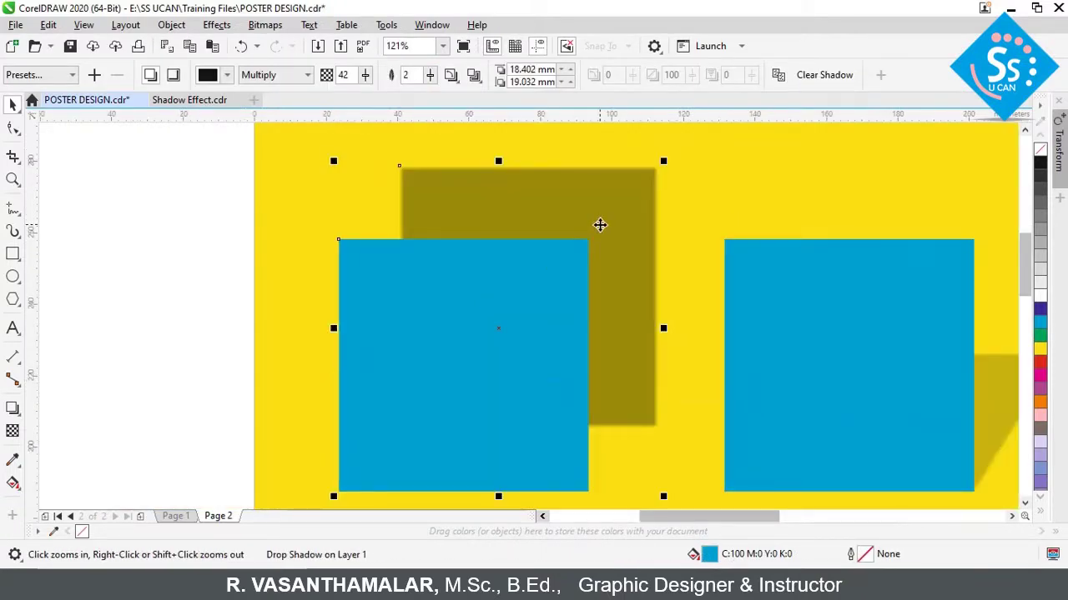
left_click(429, 74)
left_click_drag(434, 94, 422, 100)
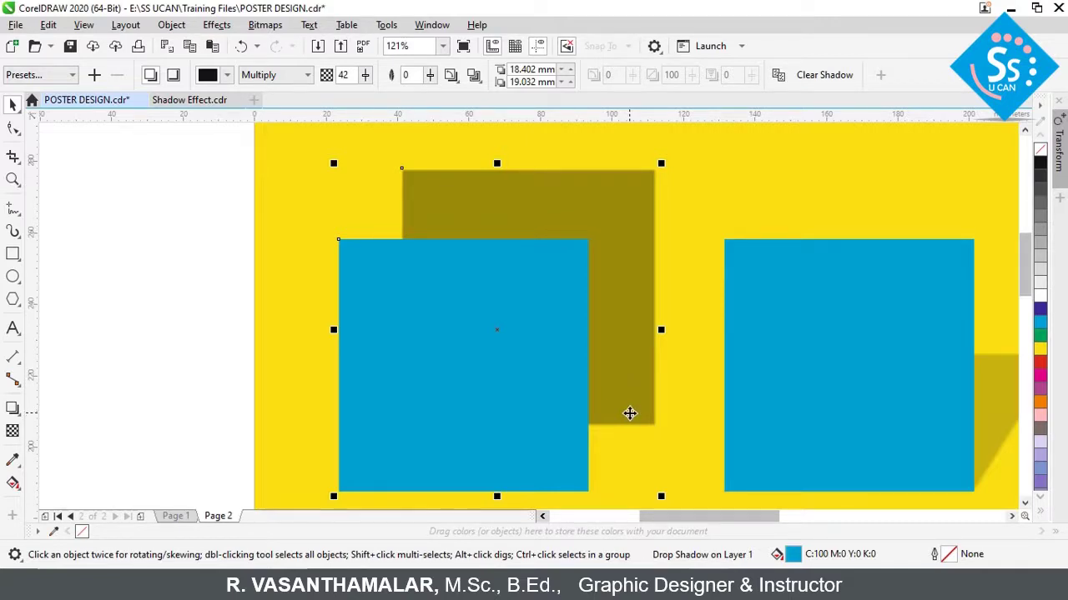
left_click(431, 76)
left_click_drag(428, 92, 457, 102)
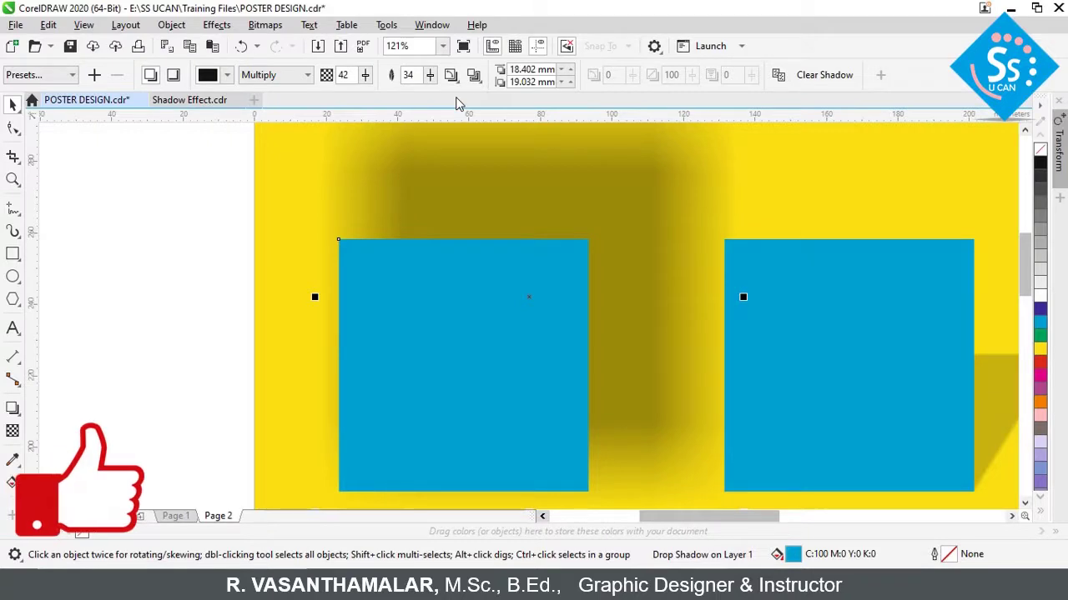
left_click_drag(430, 75, 423, 98)
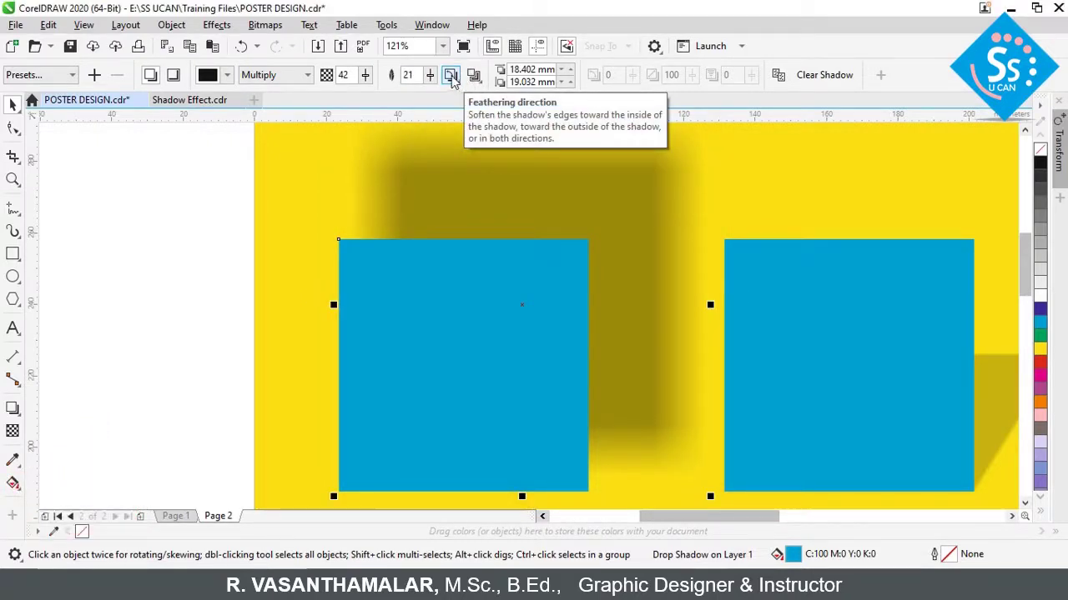
Examine the feathering direction options for the first square's shadow and the available Blur effects.
left_click(452, 79)
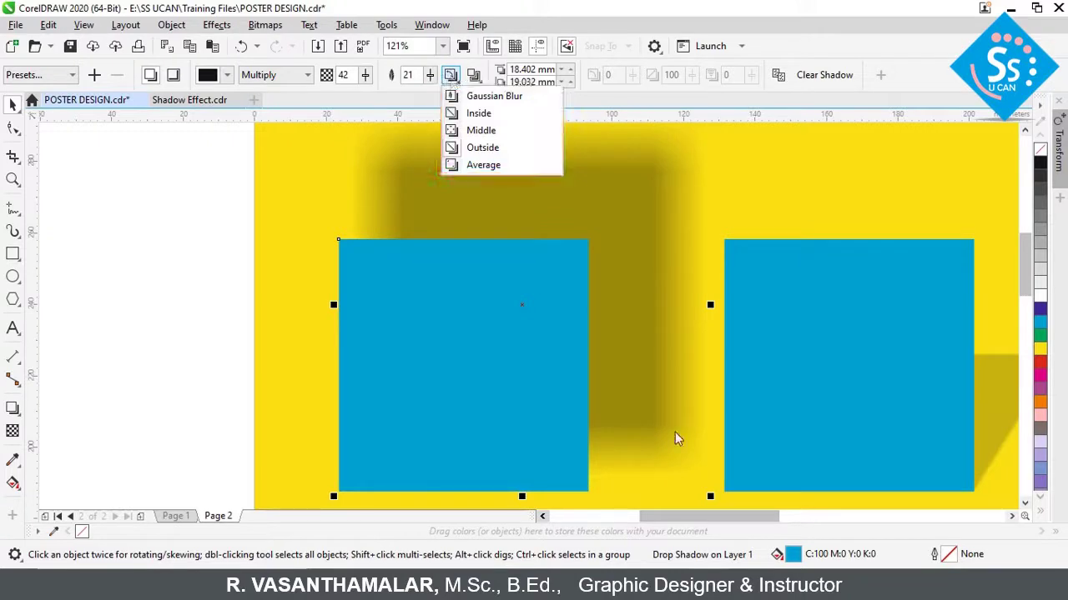
left_click(497, 97)
left_click(216, 25)
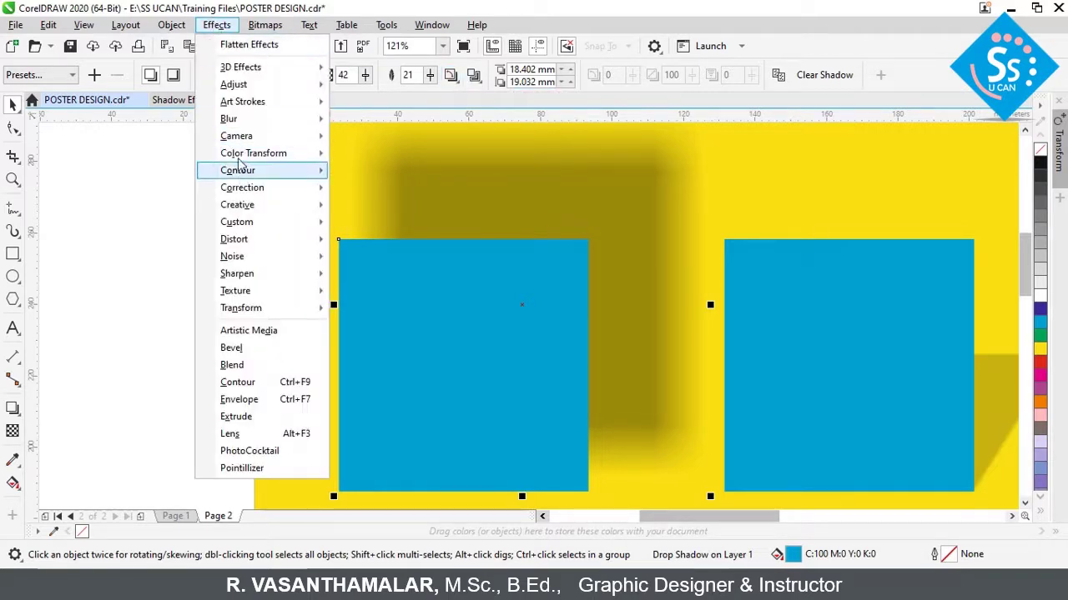
mouse_move(241, 124)
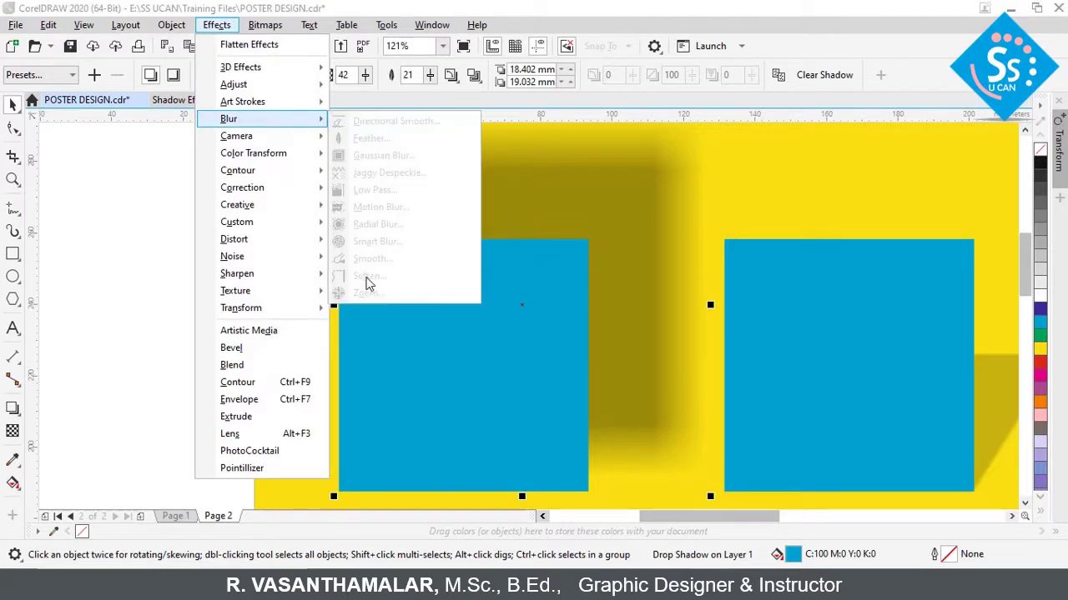
left_click(648, 150)
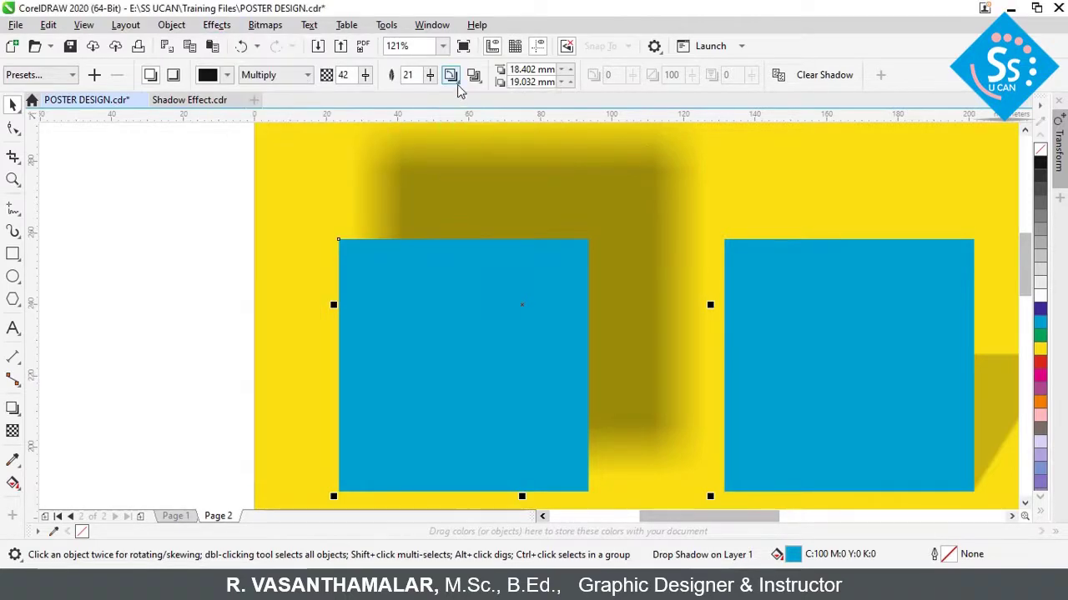
Try the Gaussian Blur and Inside feathering directions on the first square's shadow and settle on Middle.
left_click(450, 74)
left_click(470, 97)
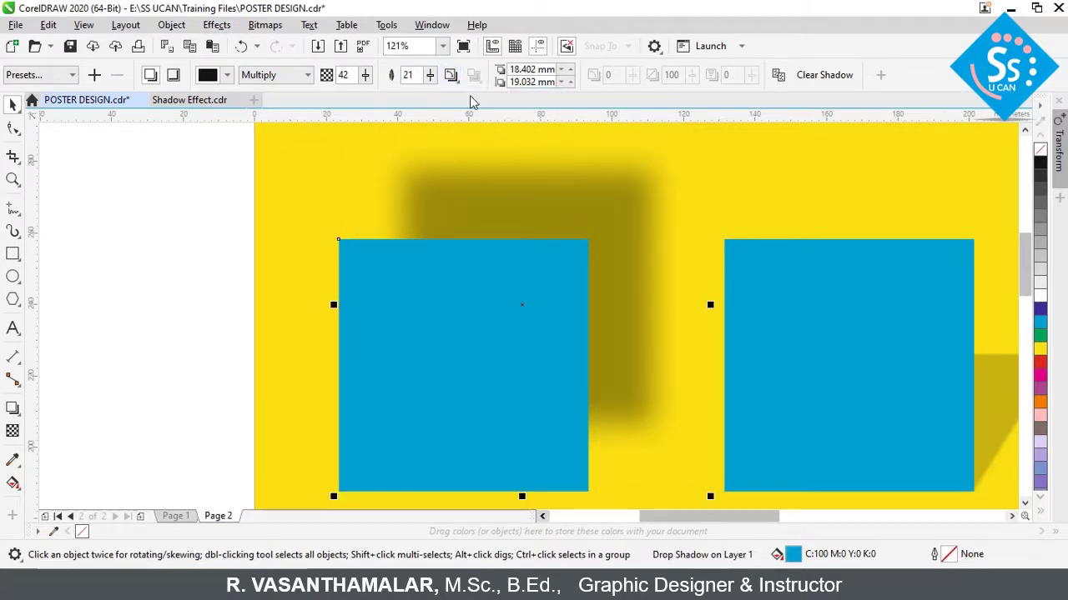
left_click(450, 75)
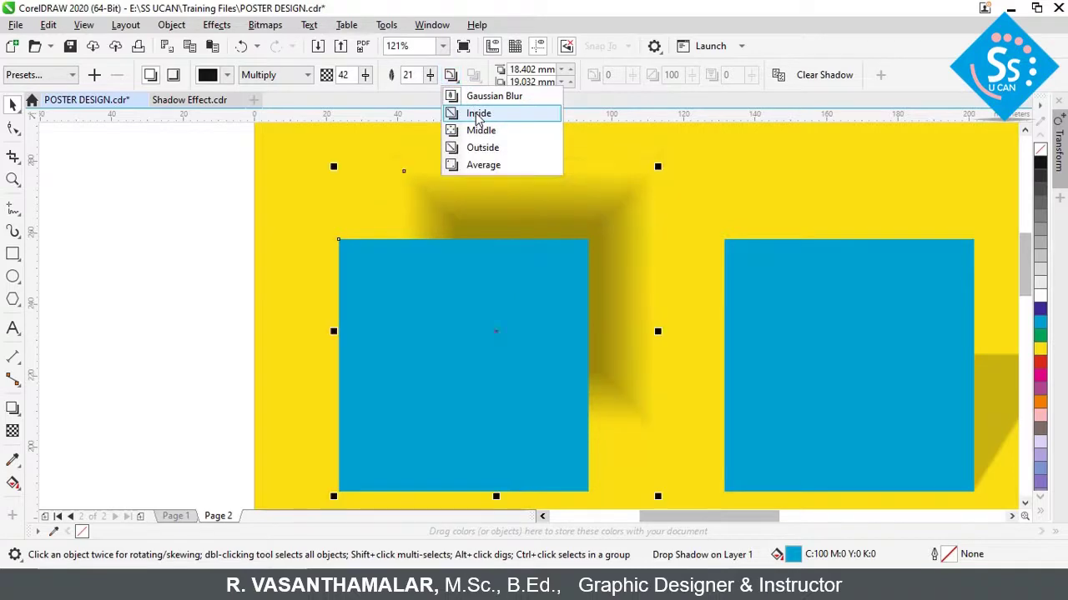
left_click(478, 116)
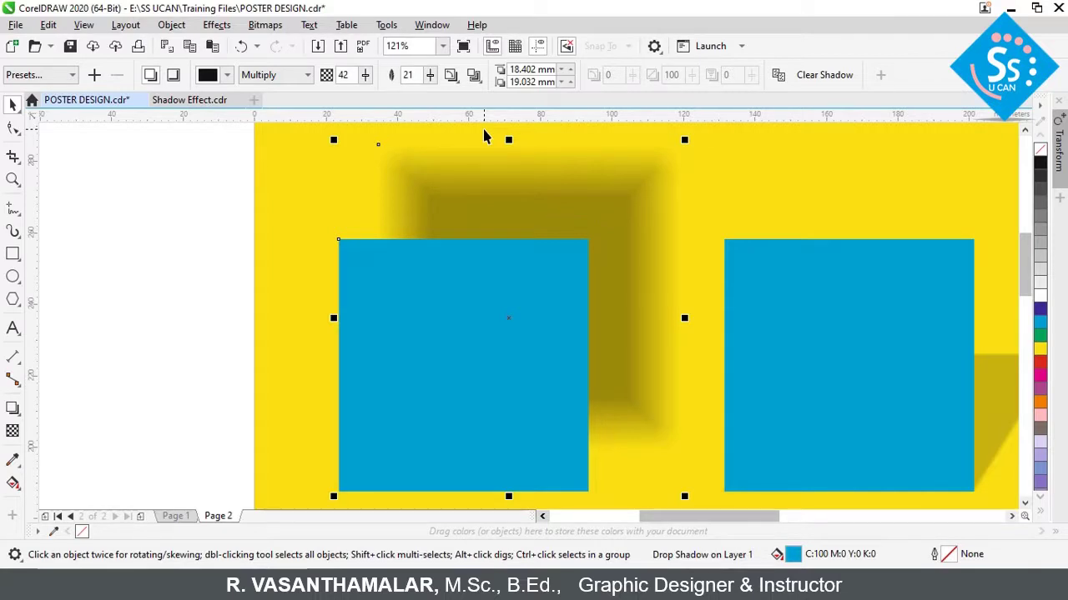
Reshape the second square's perspective shadow with the Drop Shadow tool to an angle of about 50 and a stretch of about 86.
scroll(482, 136, "down", 2)
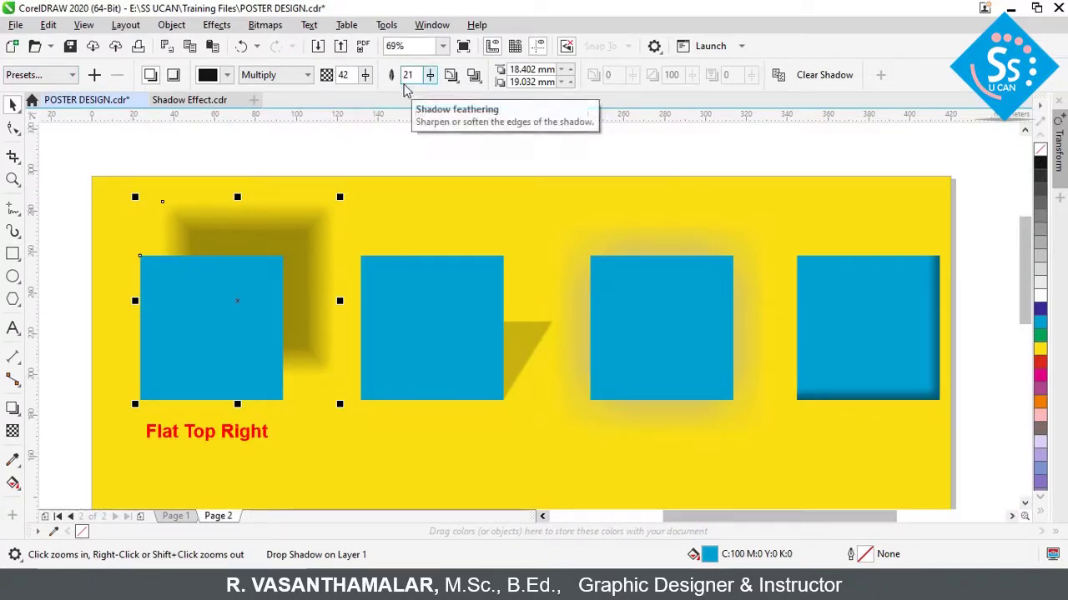
left_click(392, 333)
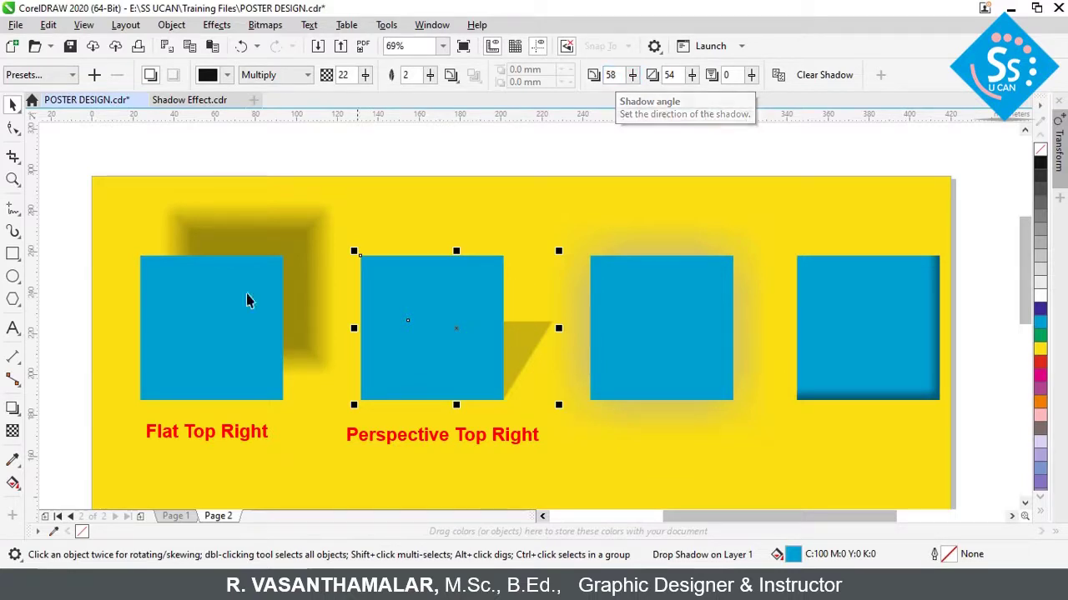
left_click(12, 408)
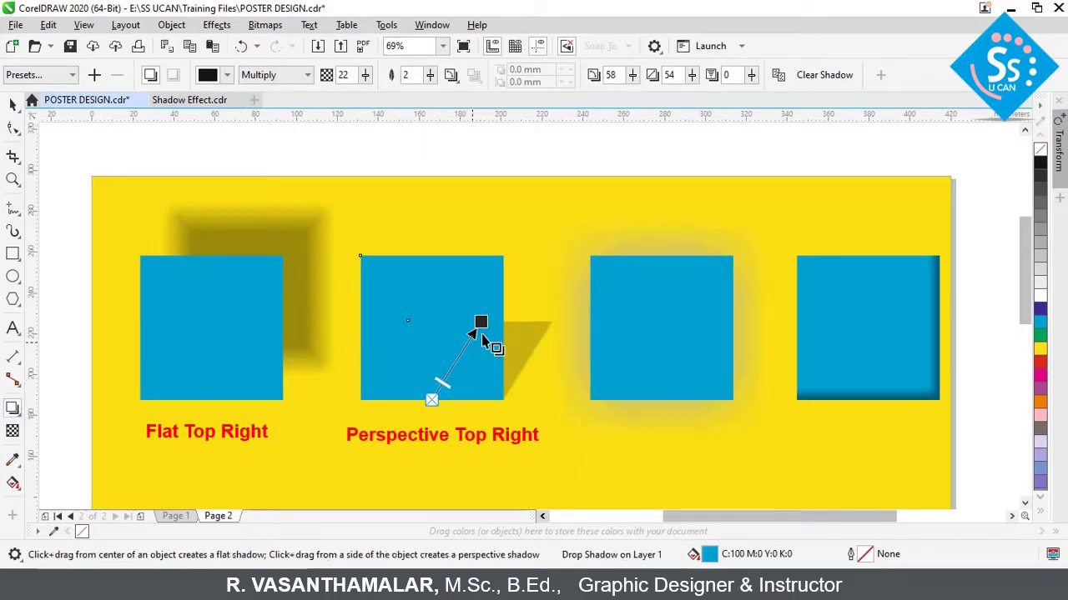
left_click_drag(481, 322, 512, 348)
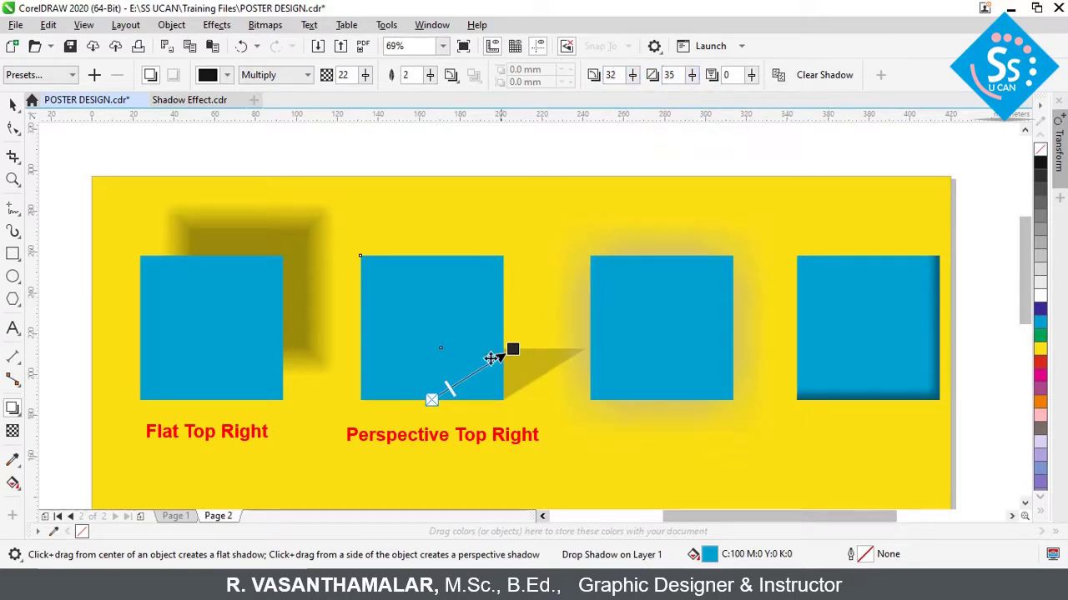
left_click_drag(510, 350, 535, 276)
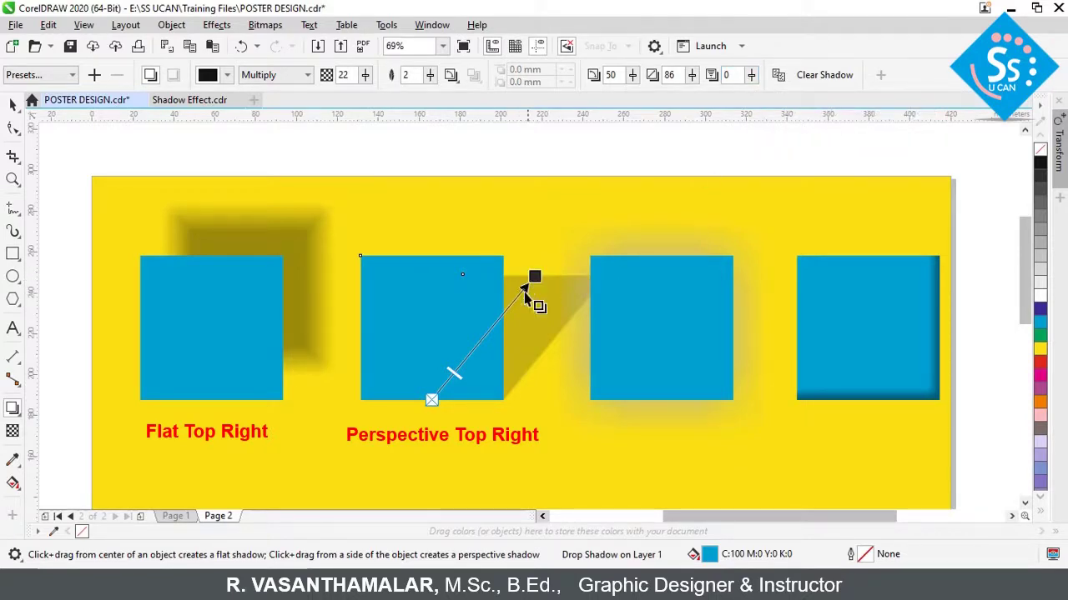
Set the fade of the second square's perspective shadow to 79.
left_click(269, 210)
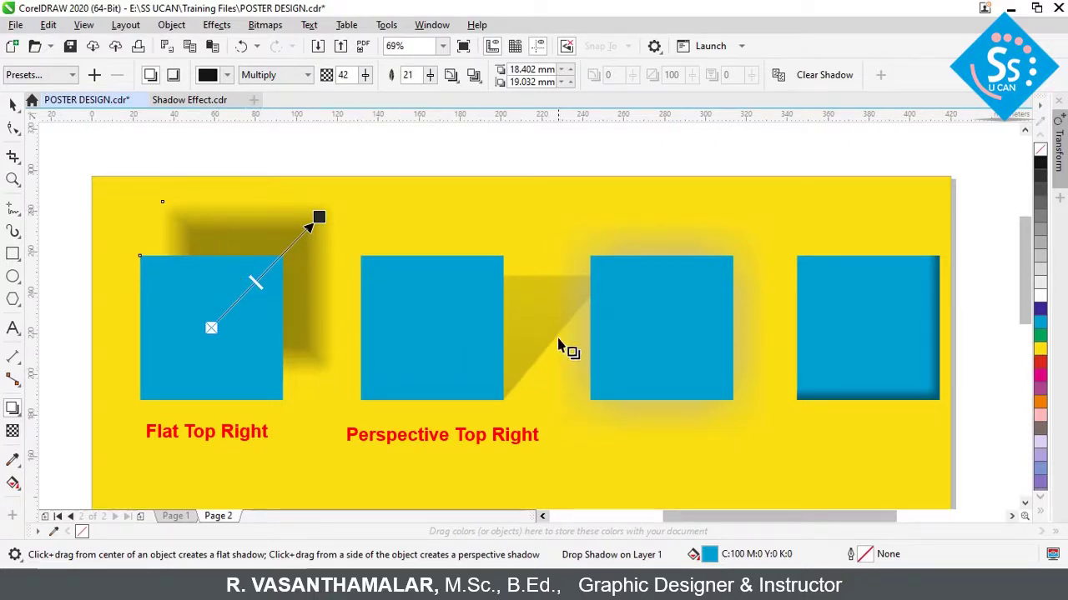
left_click(527, 314)
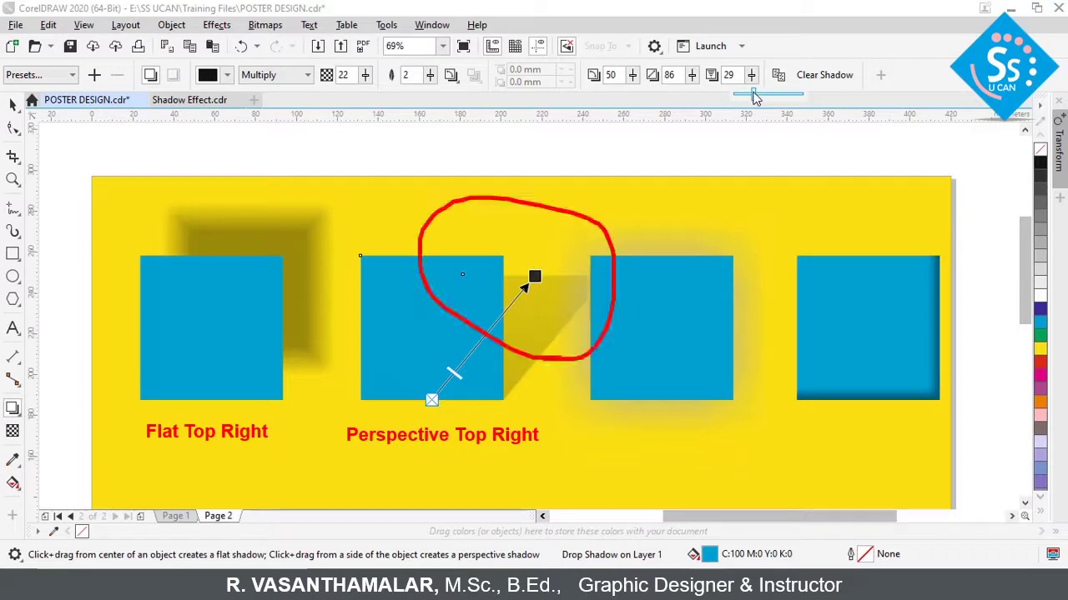
mouse_move(755, 93)
left_mouse_down()
mouse_move(788, 100)
mouse_move(776, 101)
left_mouse_up()
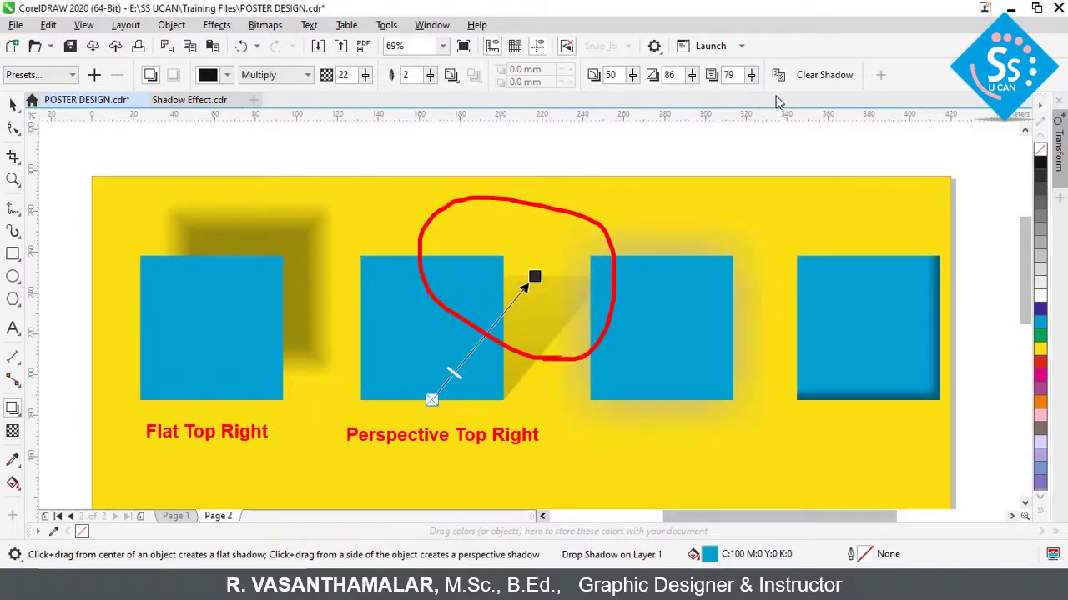
Move the glow square away from the perspective shadow and adjust that shadow to an angle of about 49 and a stretch of about 77.
left_click(12, 104)
left_click_drag(683, 347, 723, 349)
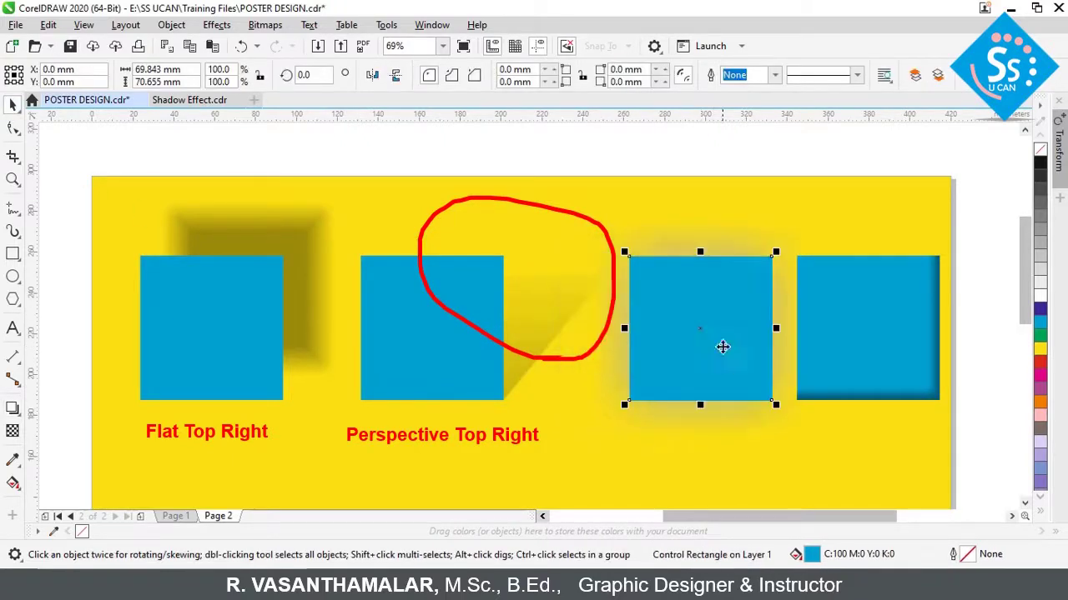
left_click(563, 326)
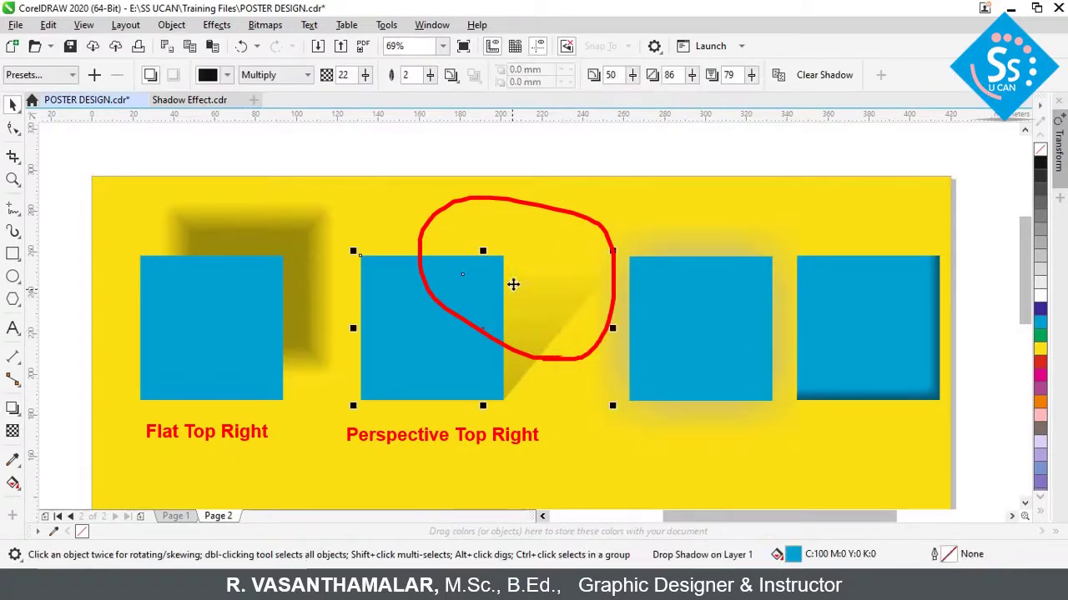
left_click(12, 409)
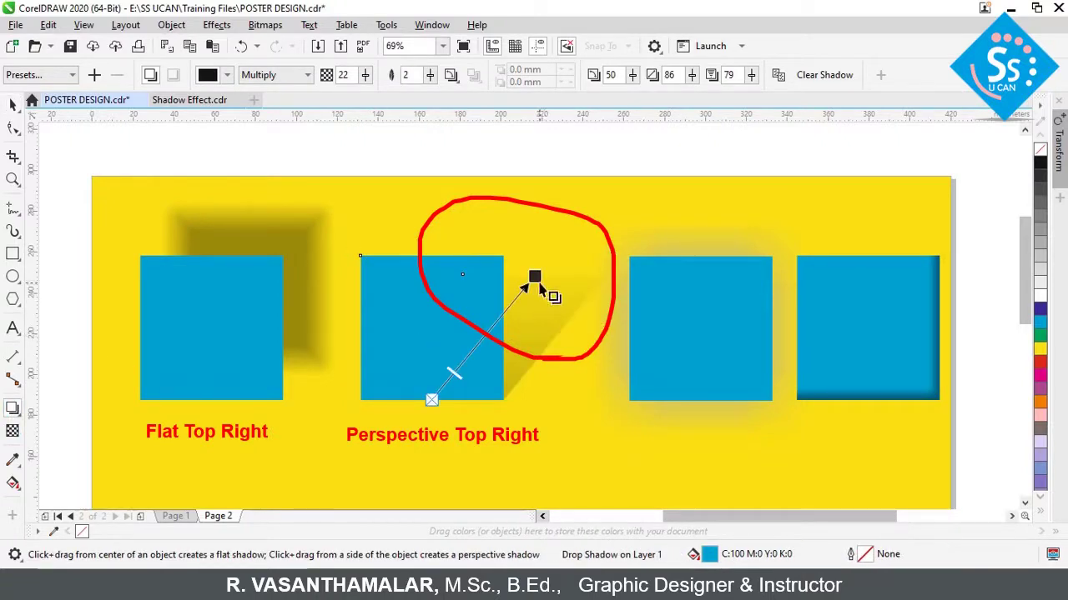
left_click_drag(537, 279, 529, 290)
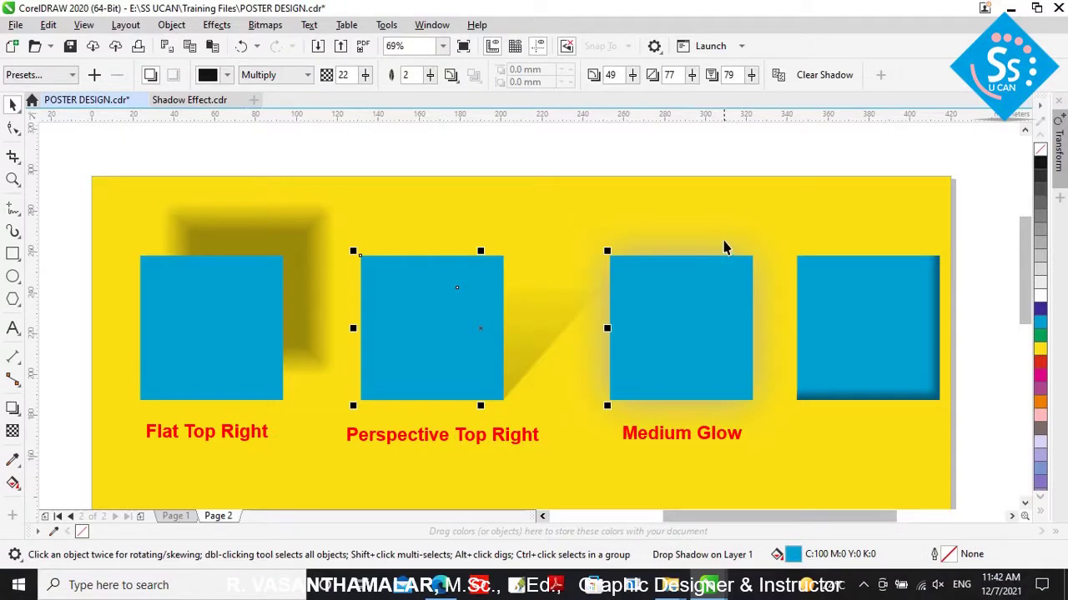
Try the glow square's shadow as an inner shadow and switch it back to a drop shadow.
left_click(726, 250)
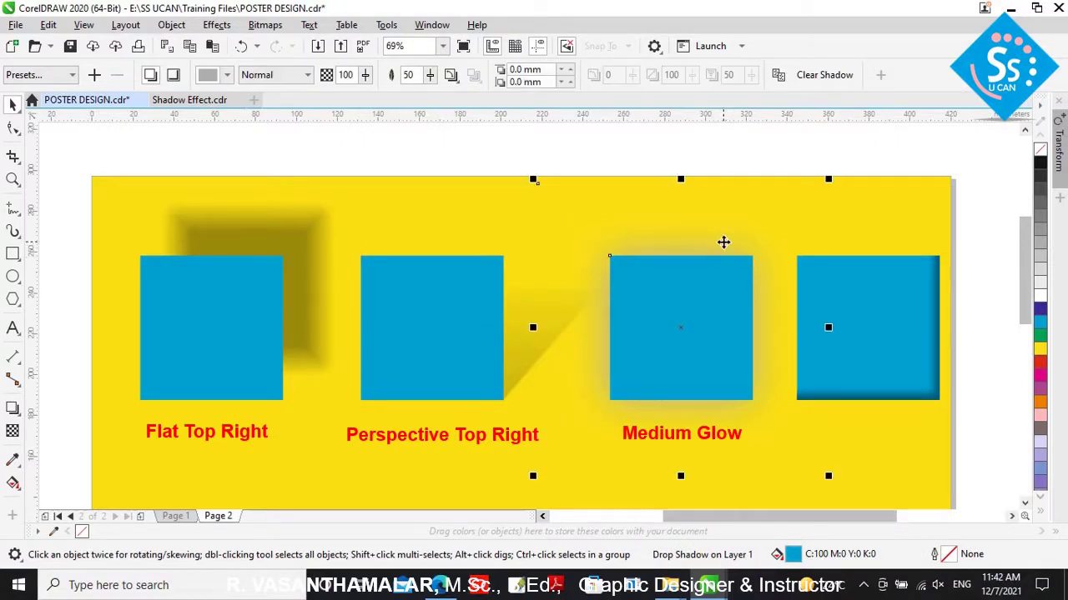
left_click(716, 254)
left_click(40, 74)
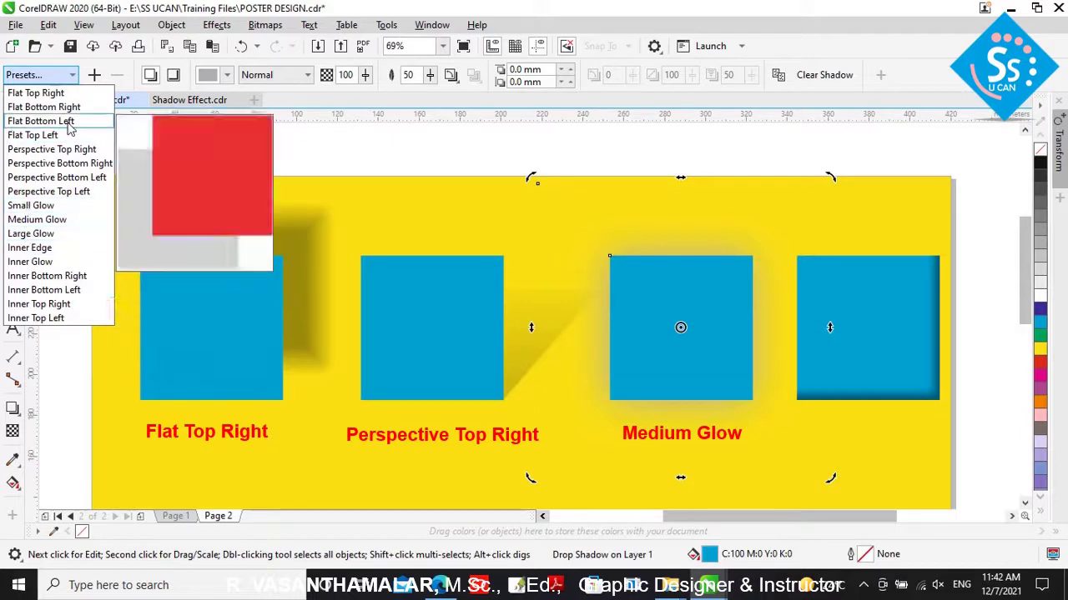
left_click(151, 77)
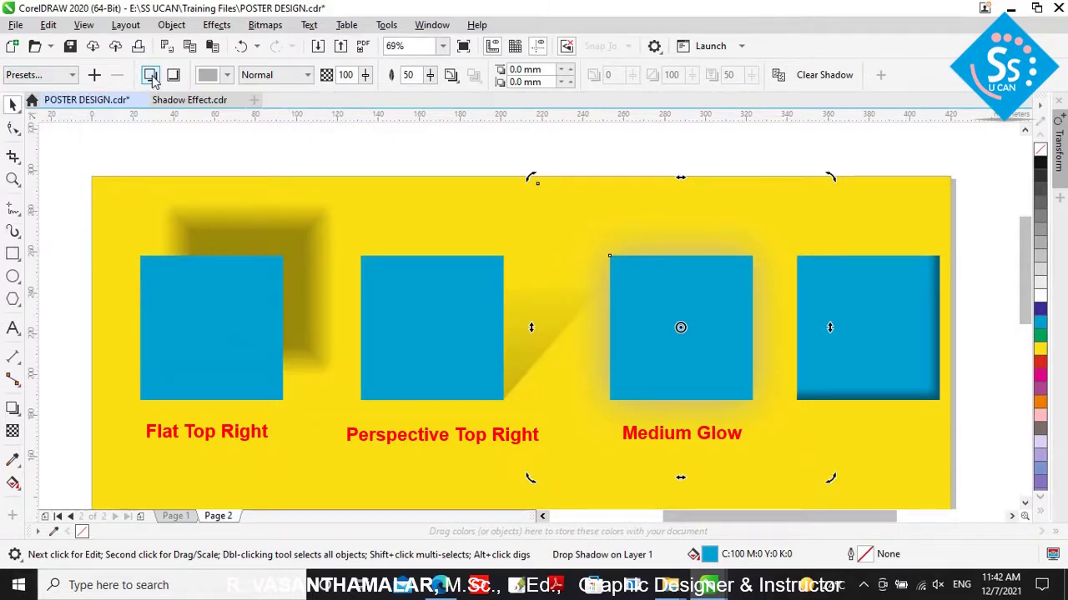
left_click(173, 75)
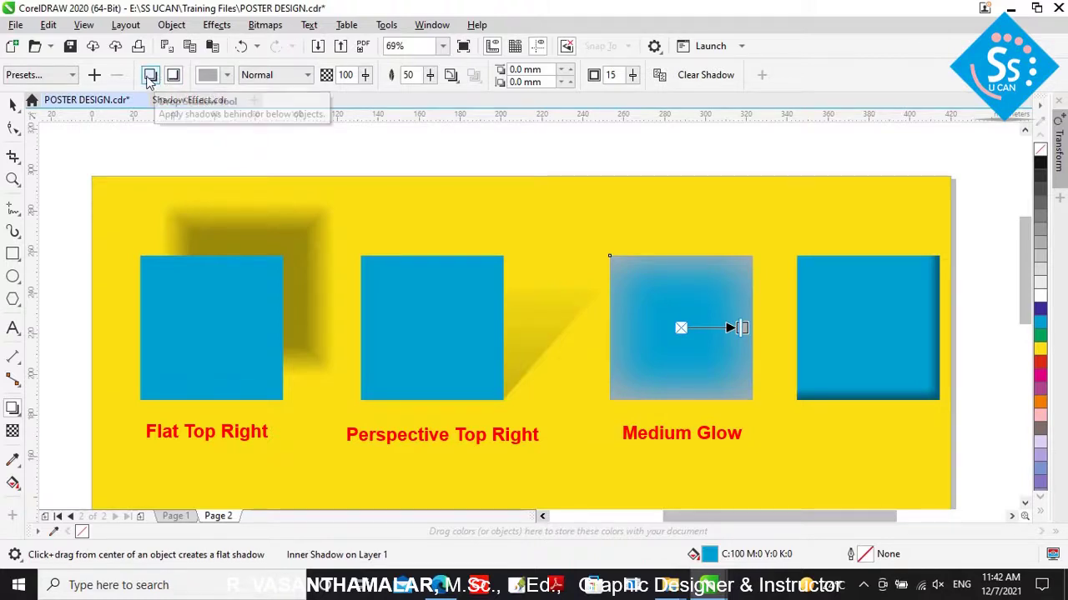
left_click(150, 75)
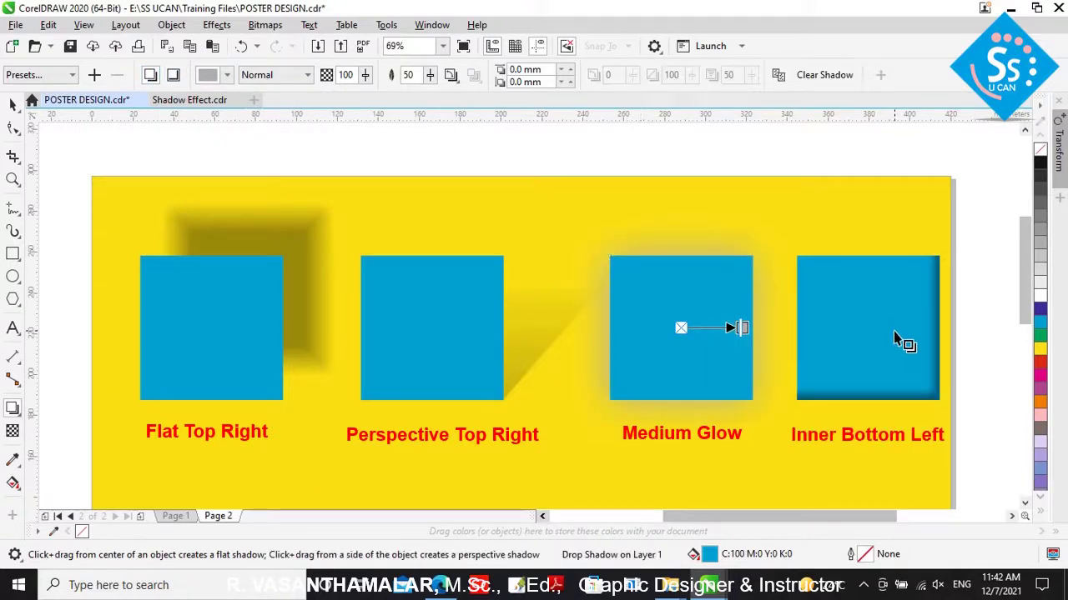
Apply the Inner Bottom Left preset to the fourth square's inner shadow.
left_click(893, 331)
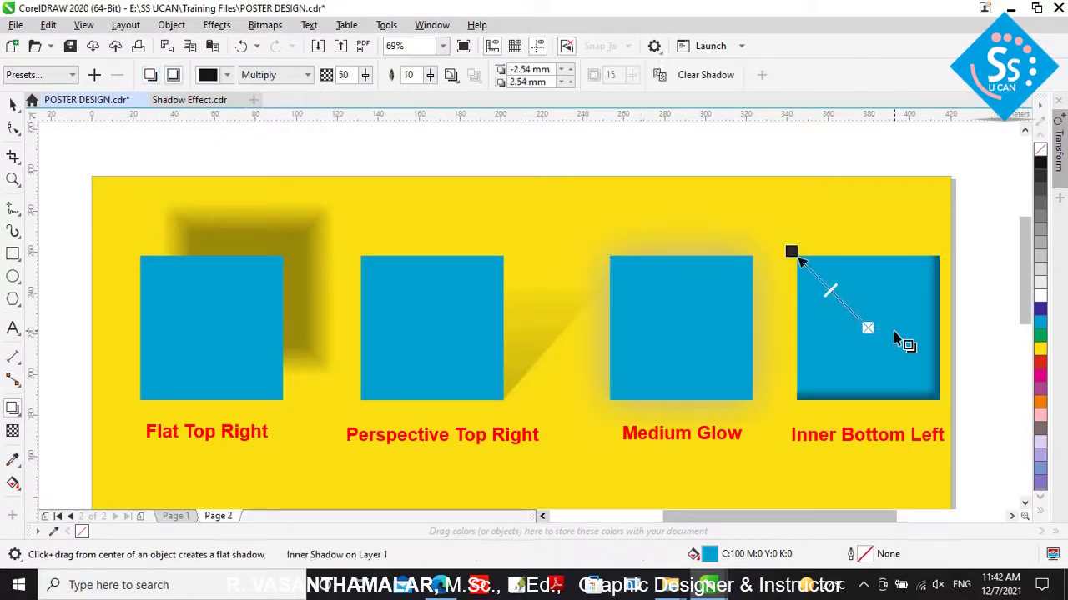
left_click(48, 76)
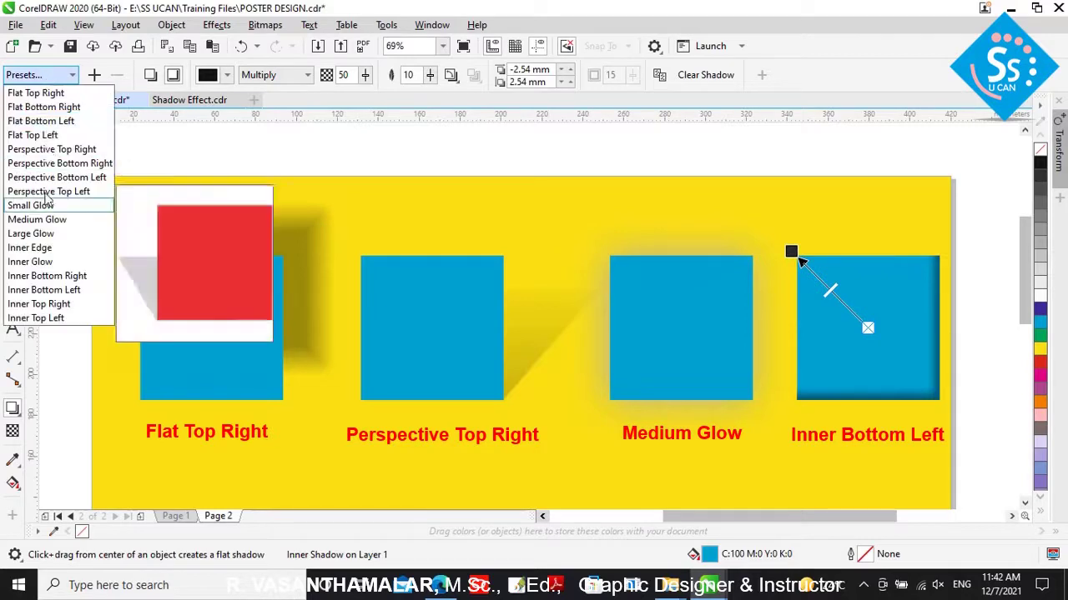
left_click(55, 300)
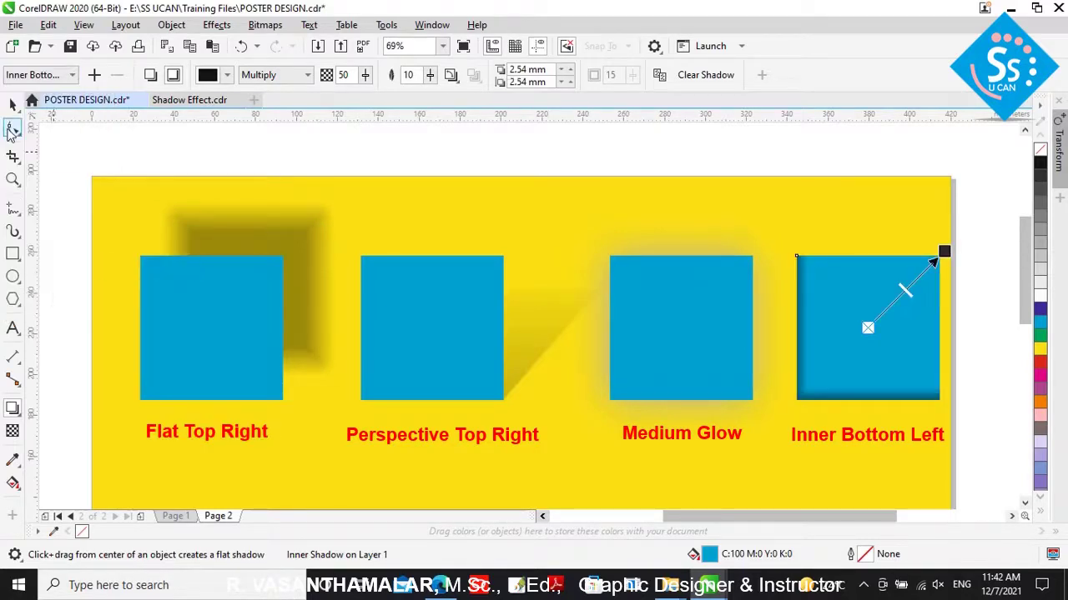
Round all four corners of the fourth square to a radius of about 16 mm.
left_click(14, 129)
left_click(809, 280)
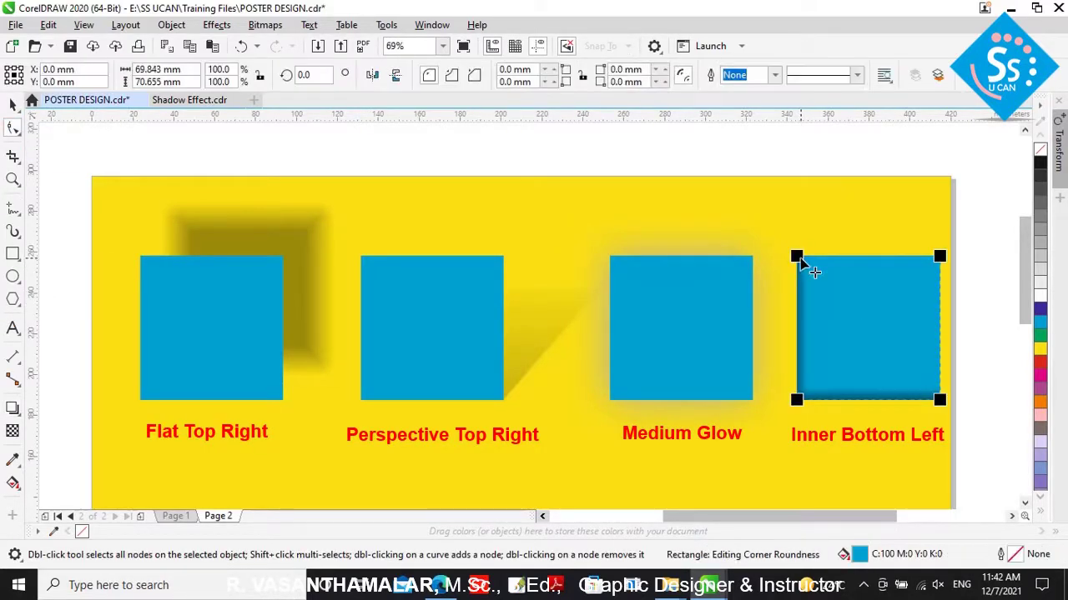
left_click_drag(806, 269, 804, 298)
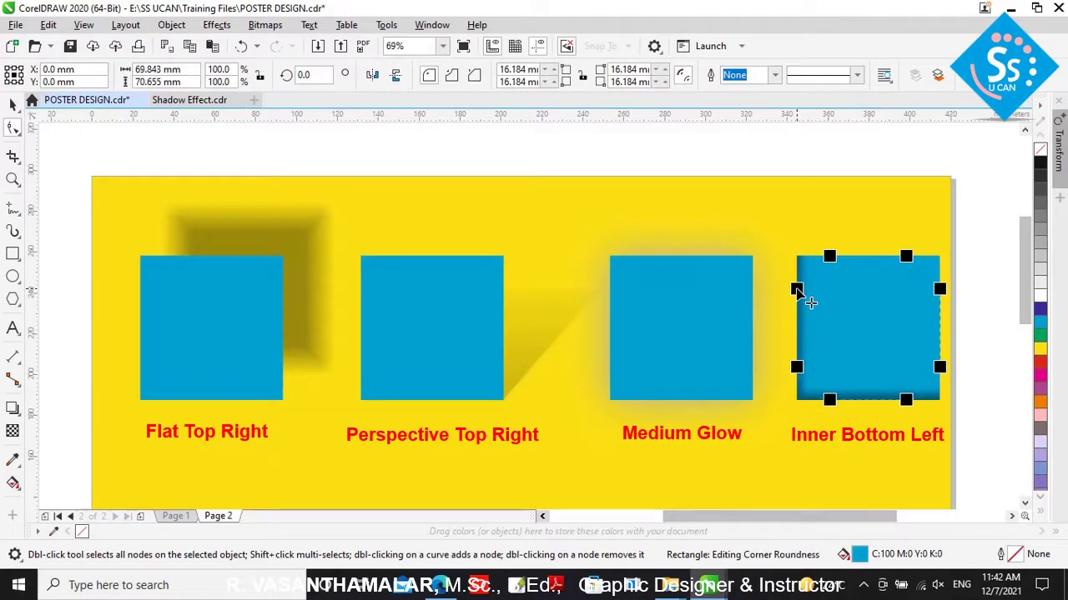
left_click(13, 104)
key("Escape")
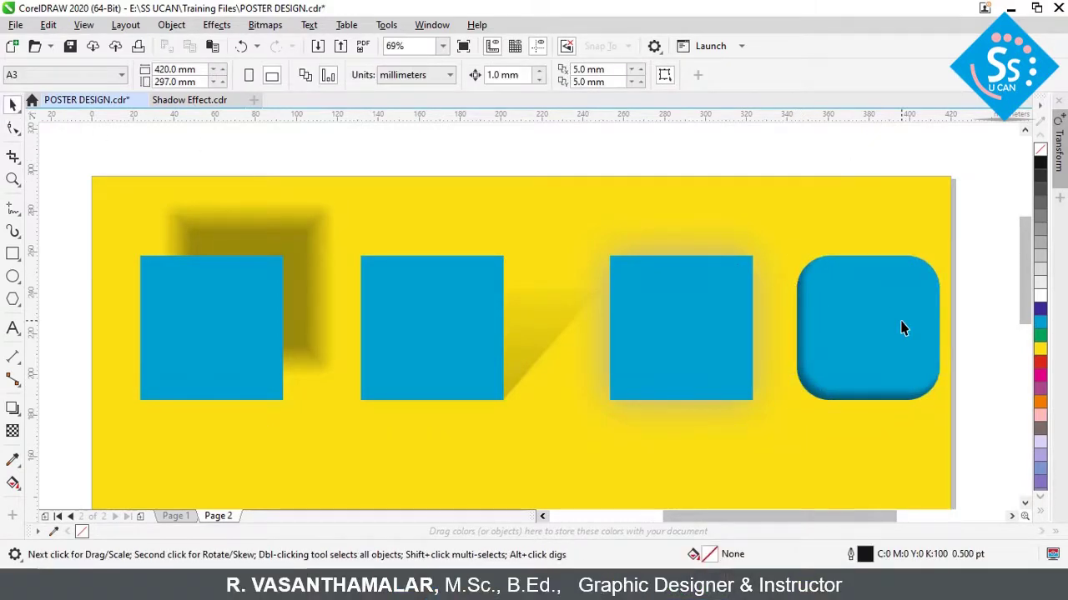
Add a drop shadow to the SS U CAN text, try a diagonal offset, and centre it behind the text at 0 mm.
scroll(902, 327, "down", 1)
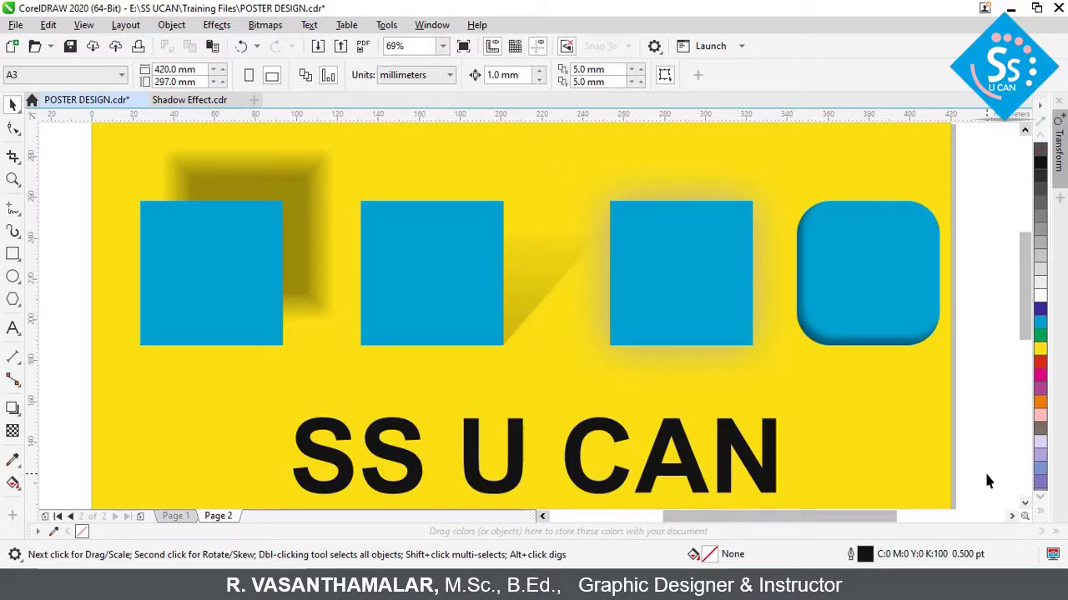
left_click(768, 475)
scroll(392, 442, "down", 1)
left_click(12, 409)
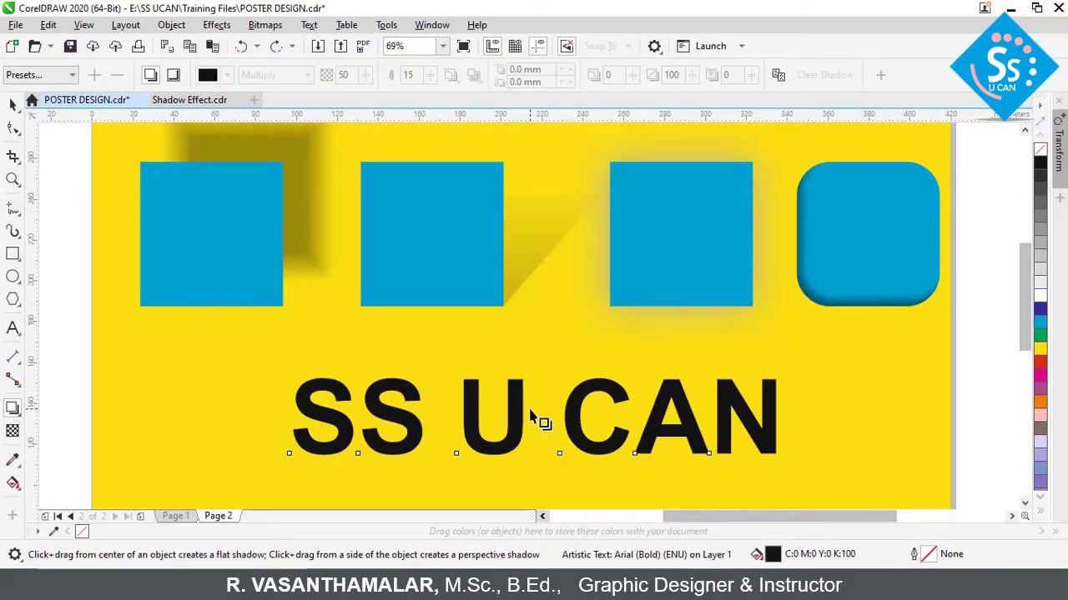
left_click_drag(534, 417, 572, 460)
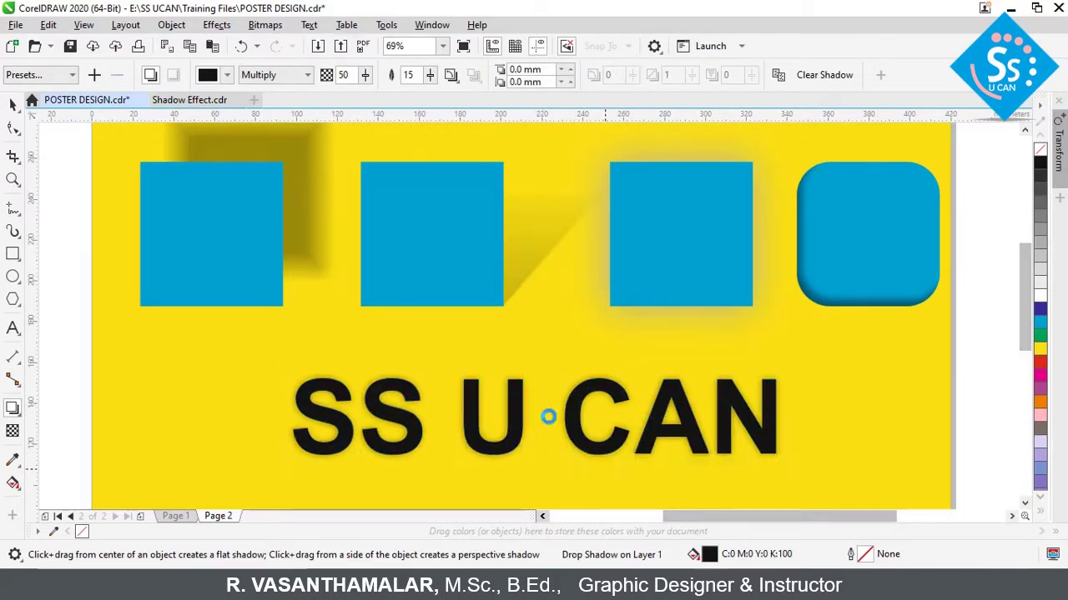
left_click_drag(548, 419, 675, 498)
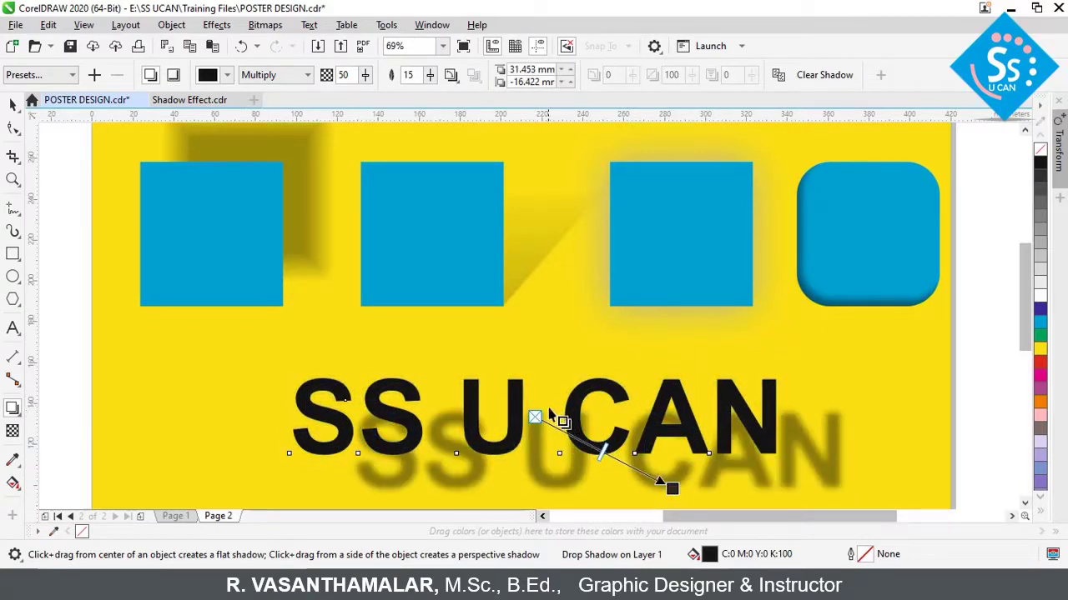
left_click_drag(550, 417, 567, 433)
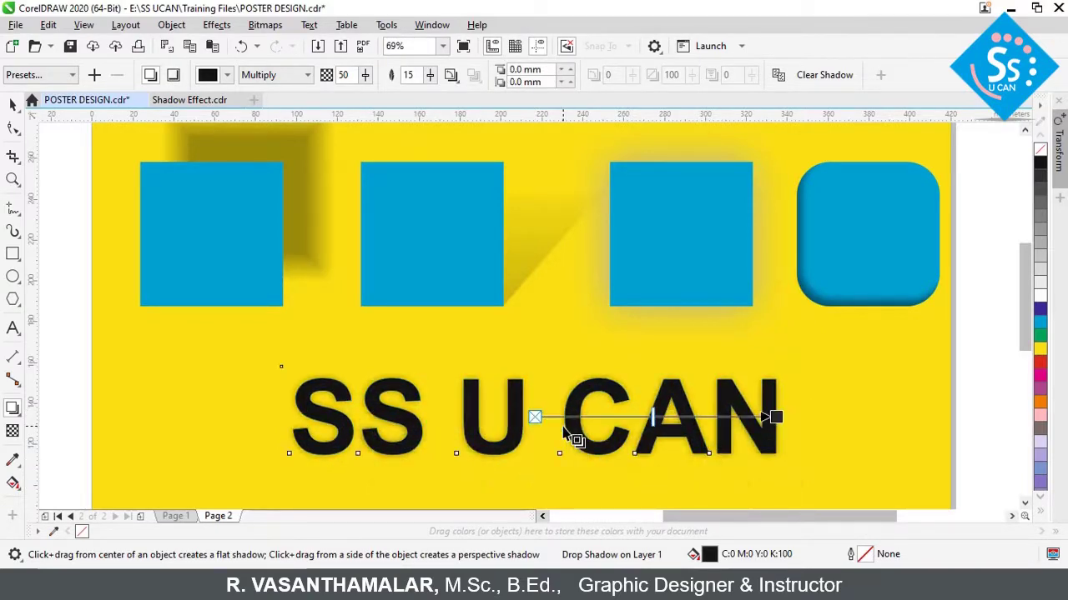
Set the text shadow's feathering direction to Outside and fill the SS U CAN text with white.
left_click(450, 77)
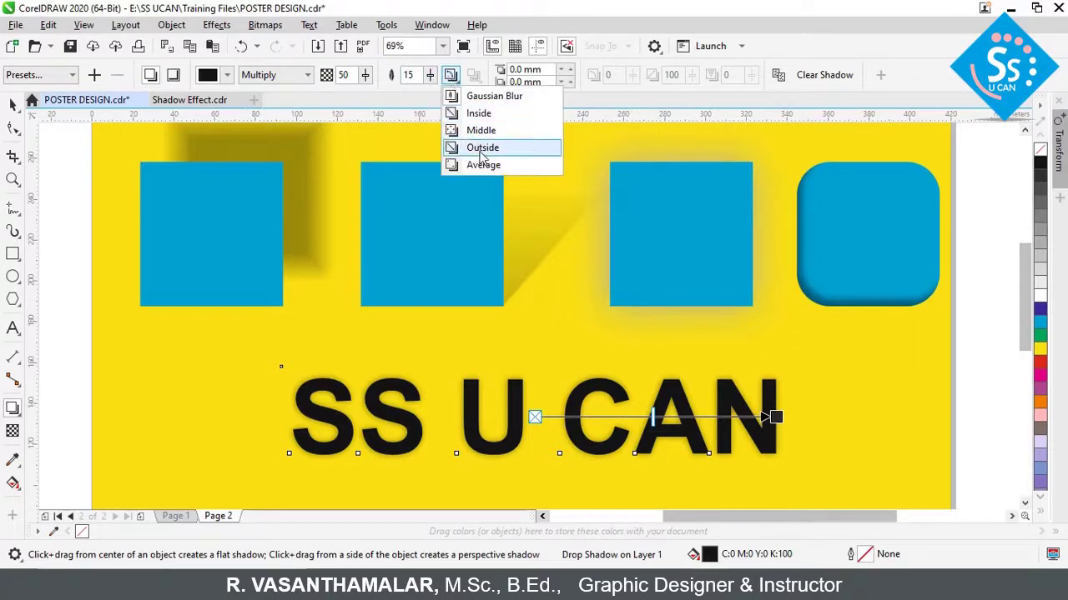
left_click(480, 150)
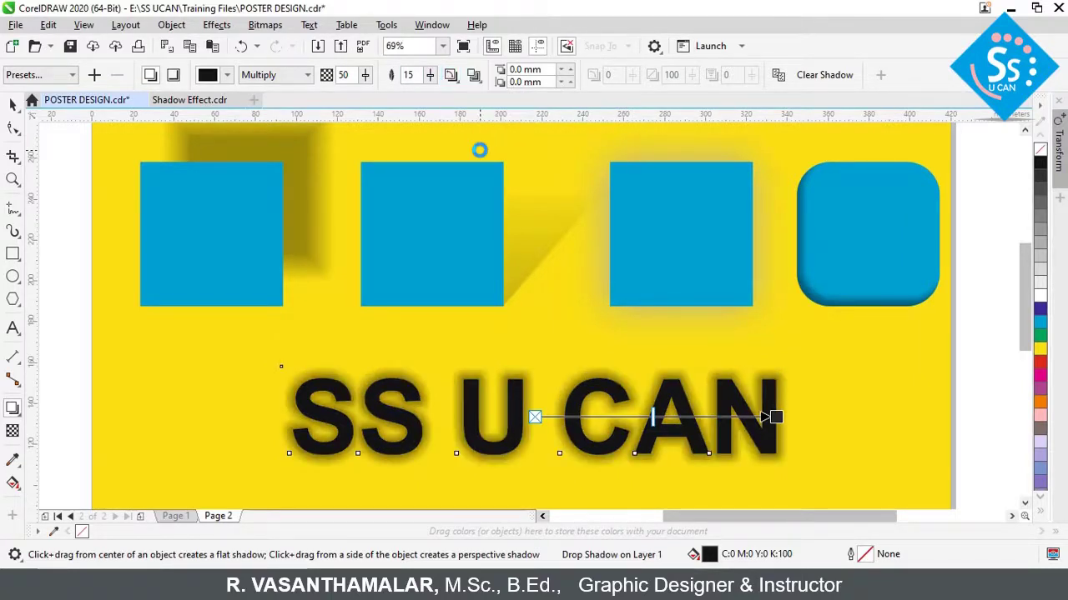
key("space")
scroll(290, 145, "down", 2)
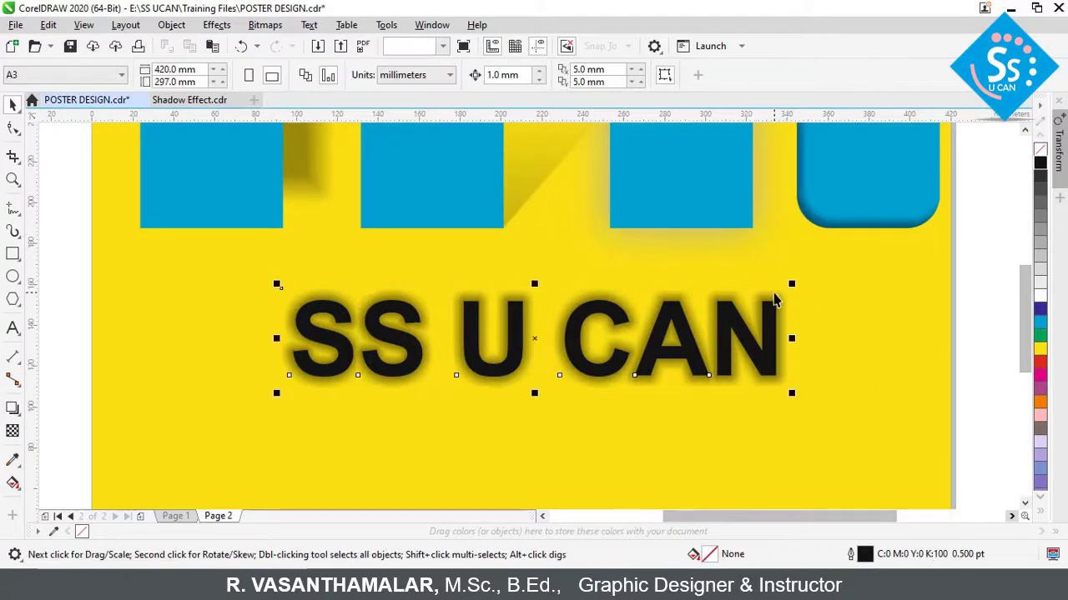
left_click(1041, 295)
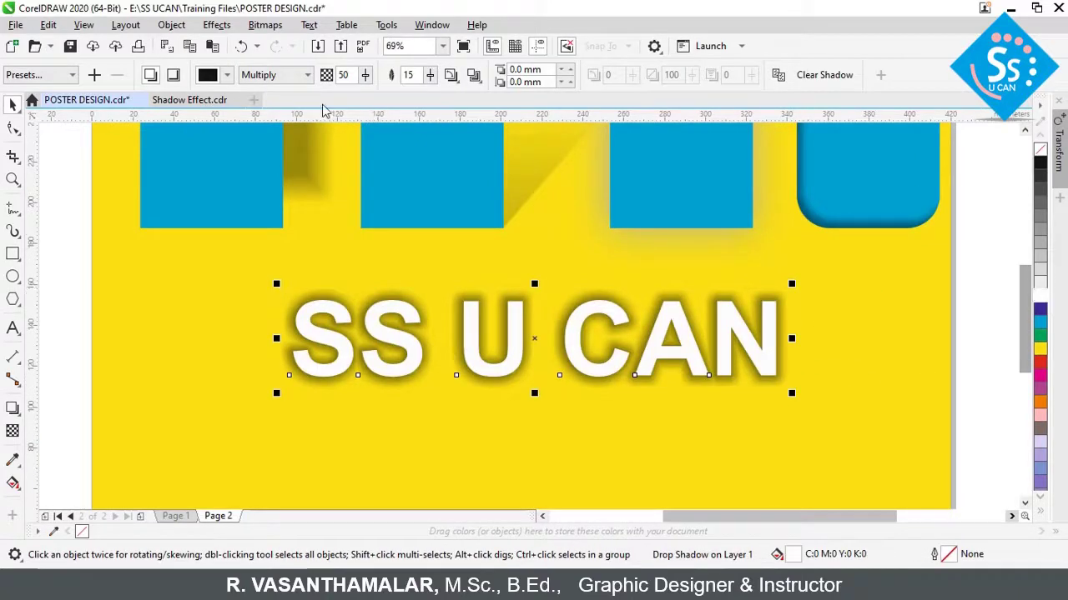
Try the Saturation, Overlay and Divide merge modes on the text's shadow and return it to Multiply.
left_click(288, 76)
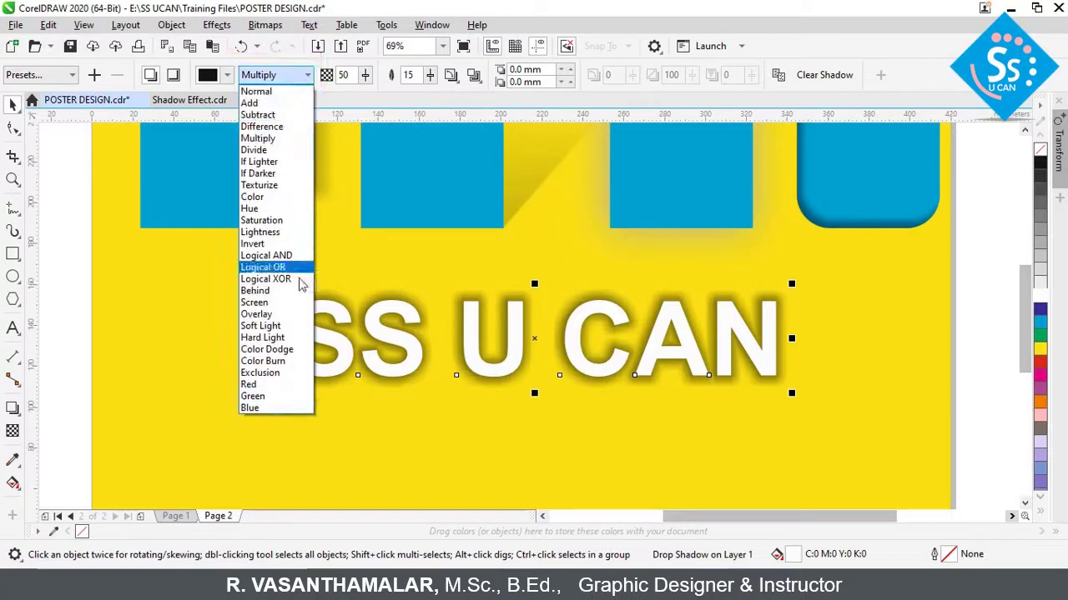
left_click(262, 220)
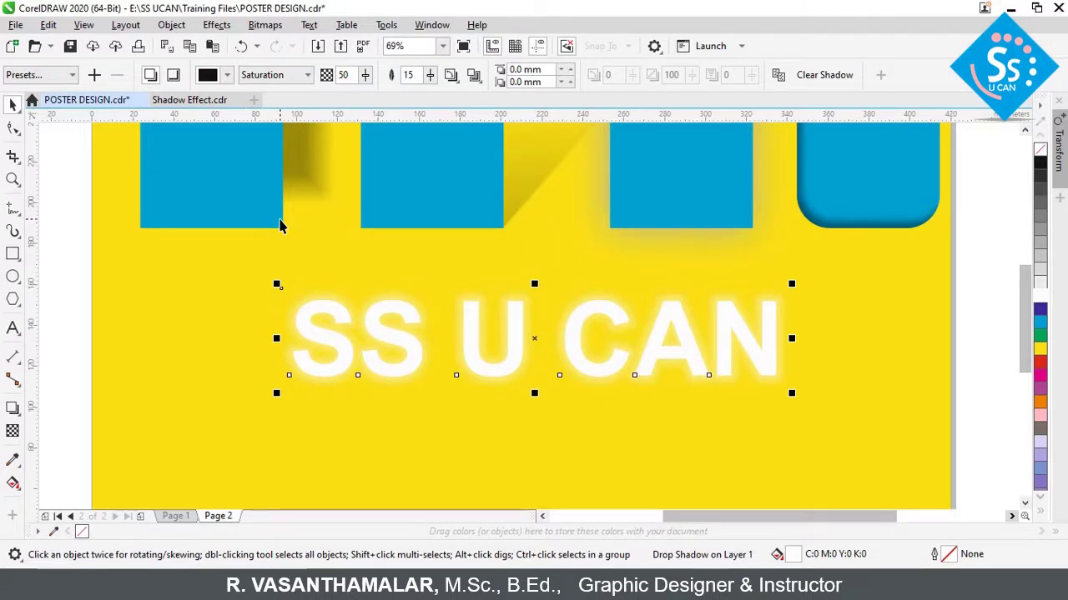
left_click(276, 75)
left_click(278, 315)
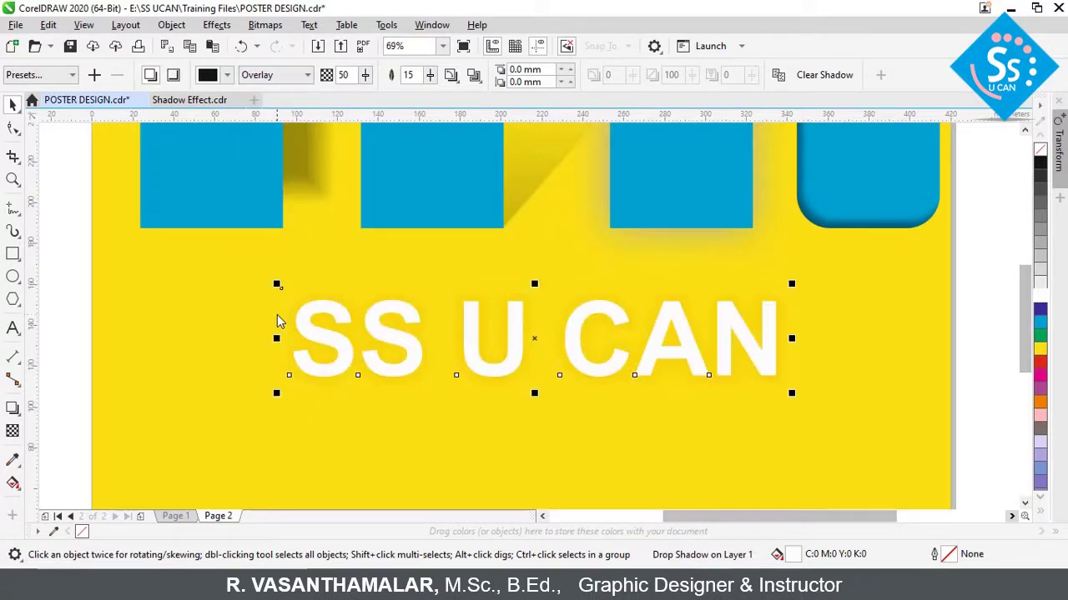
left_click(275, 75)
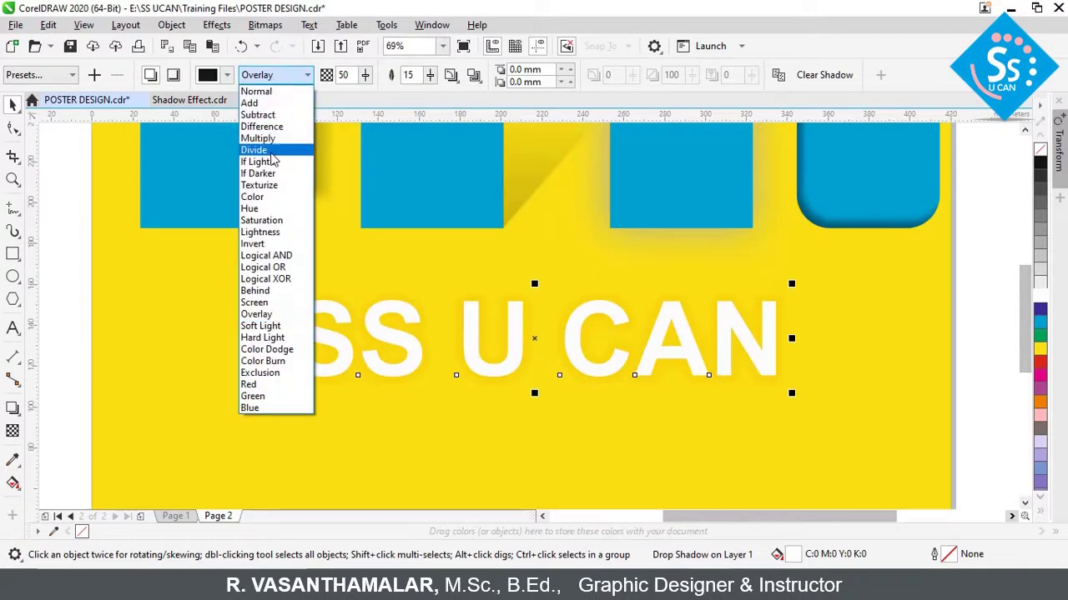
left_click(271, 158)
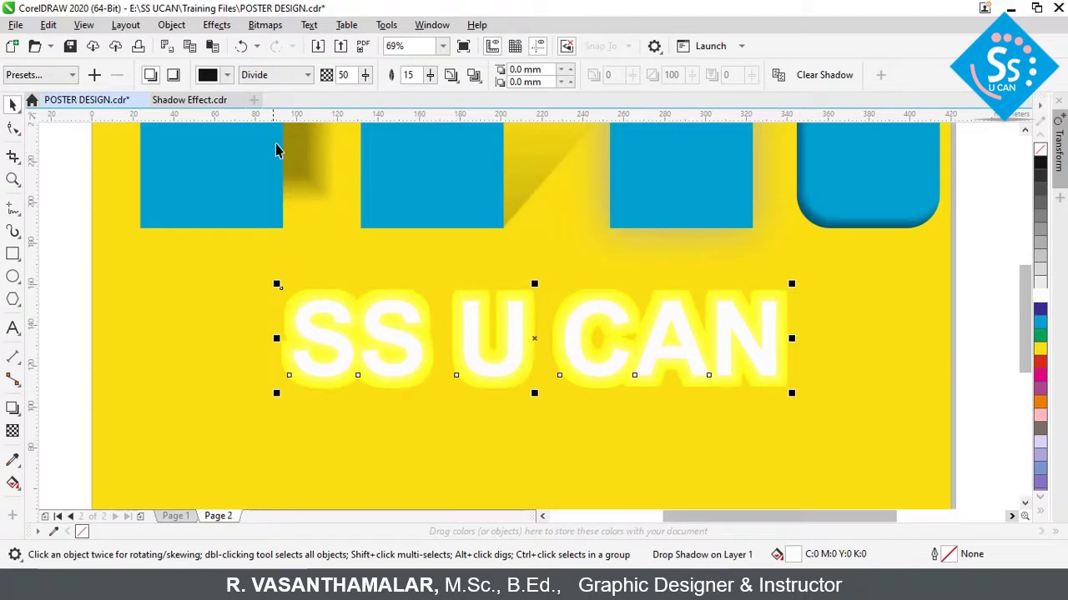
left_click(296, 75)
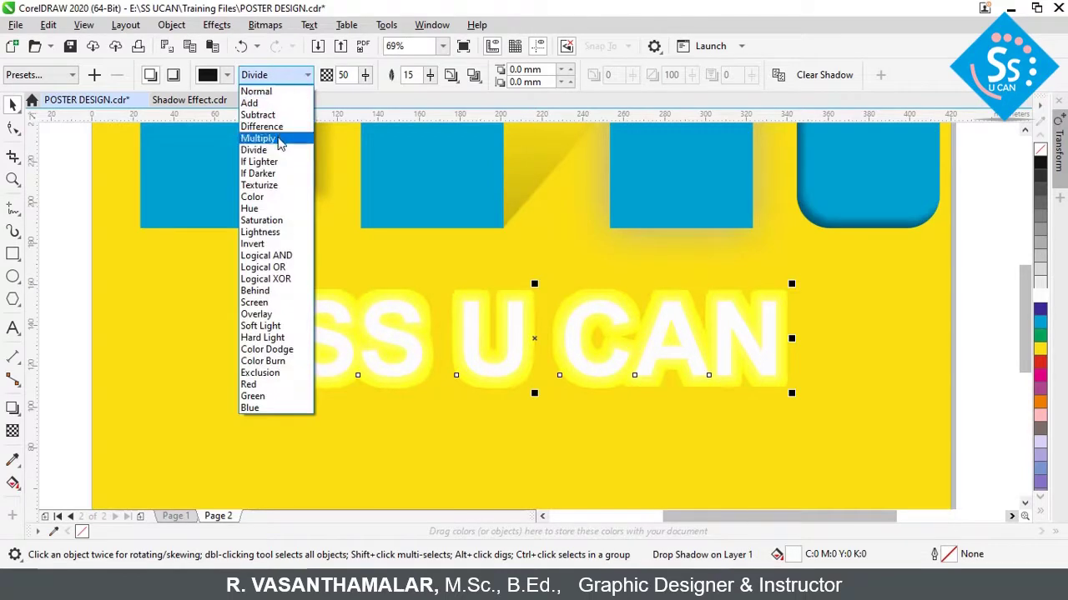
left_click(280, 143)
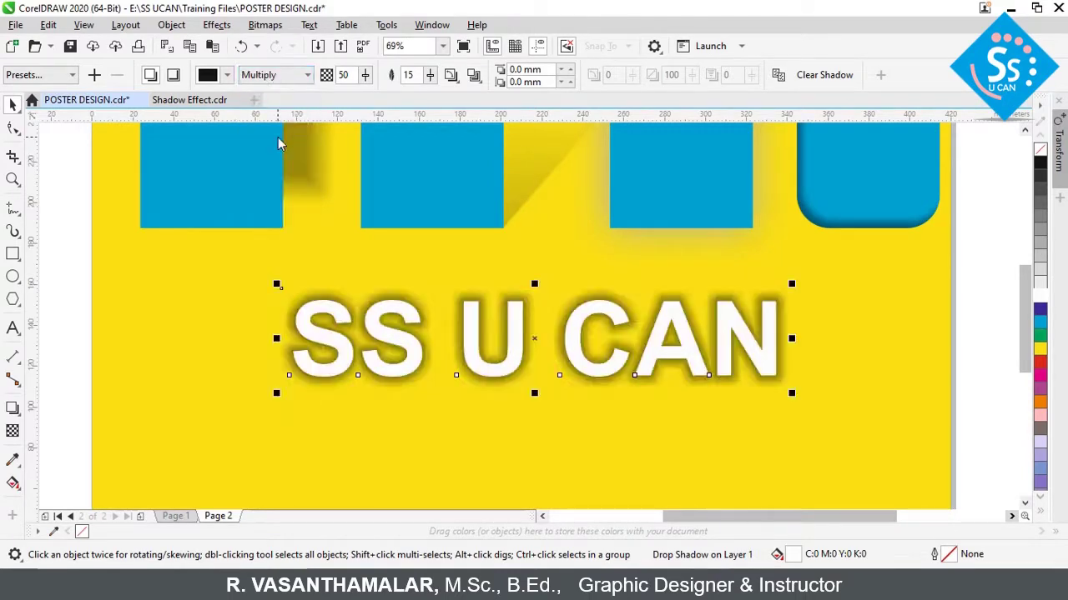
Turn the text's shadow into a white glow using the If Lighter merge mode.
left_click(226, 76)
left_click(255, 175)
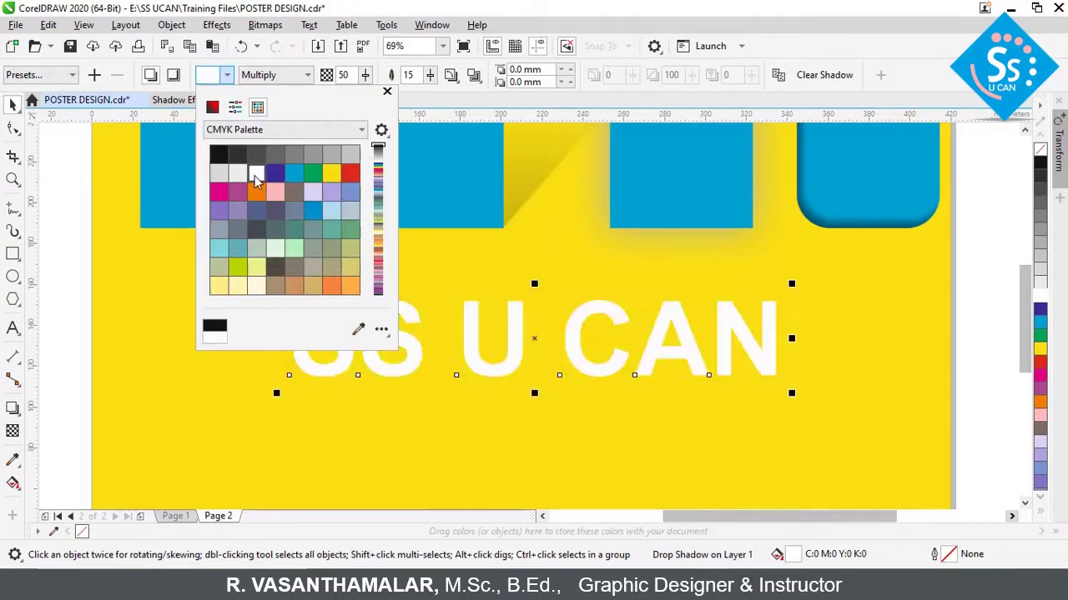
left_click(684, 295)
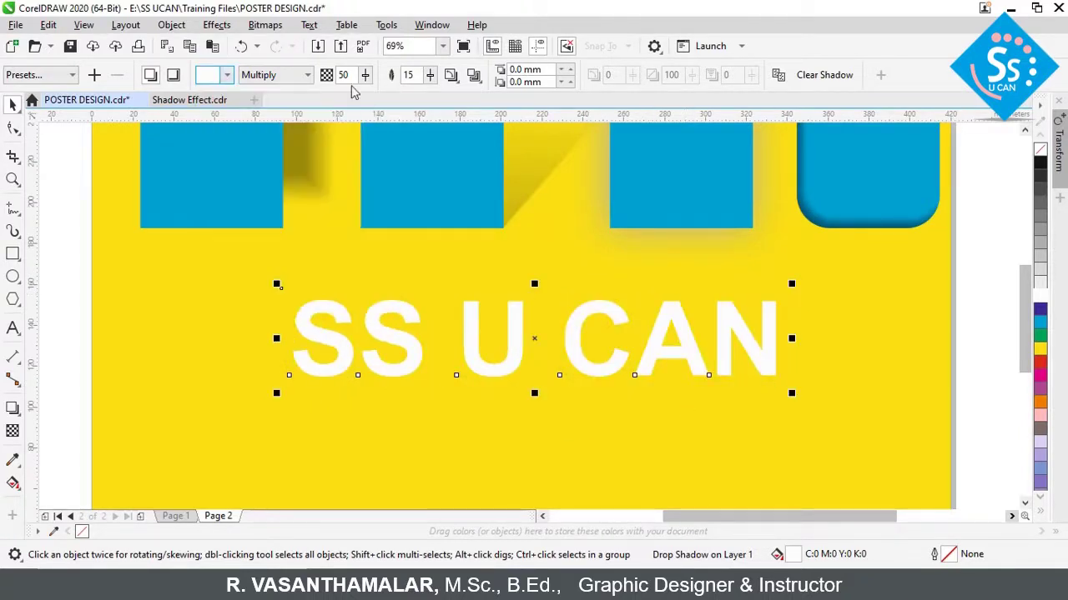
left_click(286, 77)
left_click(256, 91)
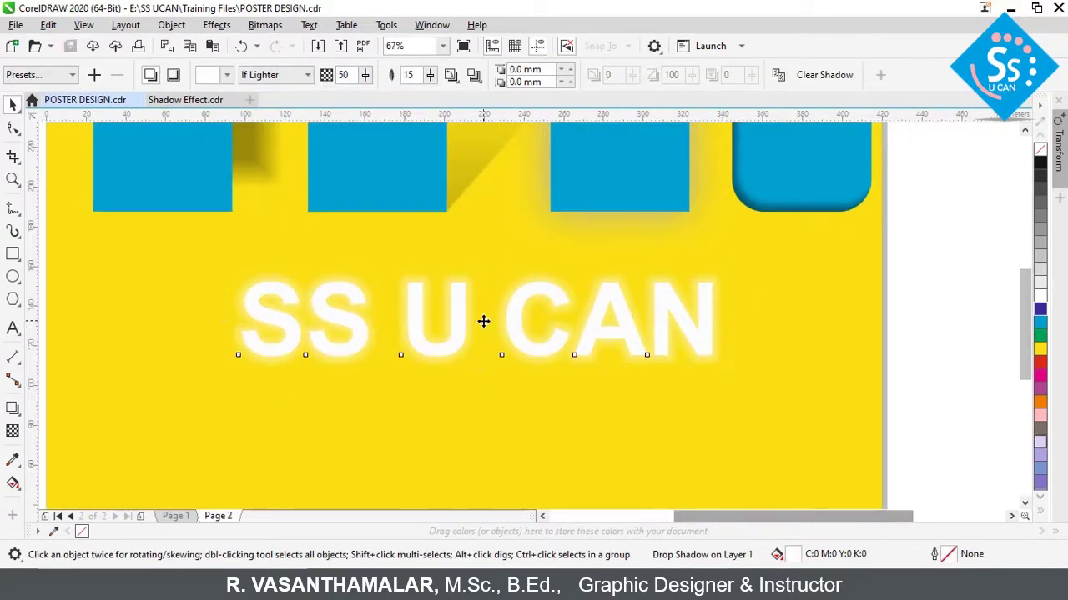
Duplicate the glowing text directly below itself and give the copy's shadow the Normal merge mode with Outside feathering.
left_click_drag(484, 321, 493, 439)
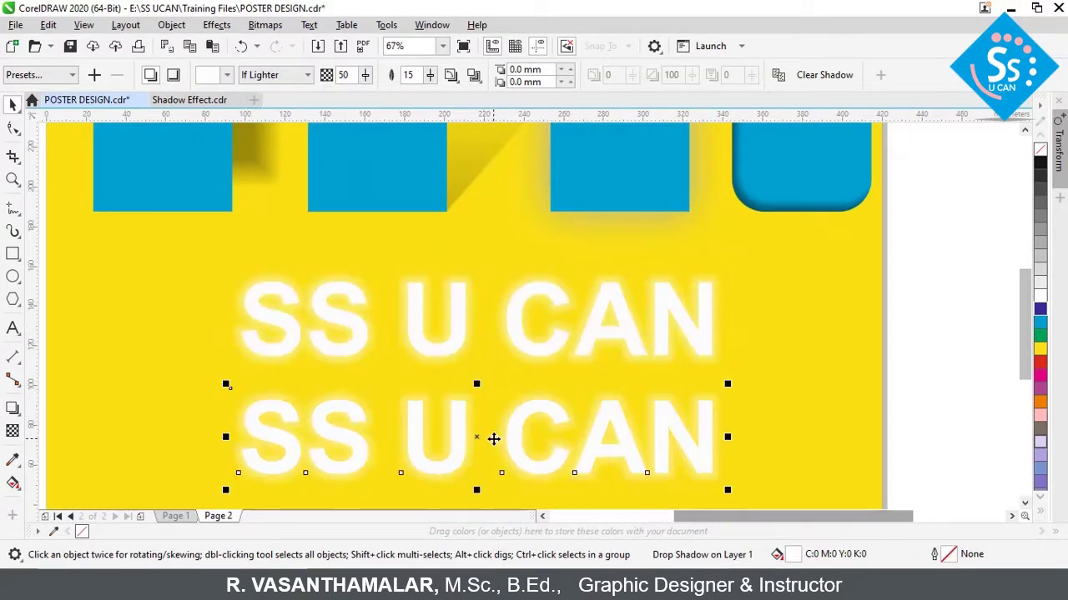
left_click(275, 75)
left_click(256, 91)
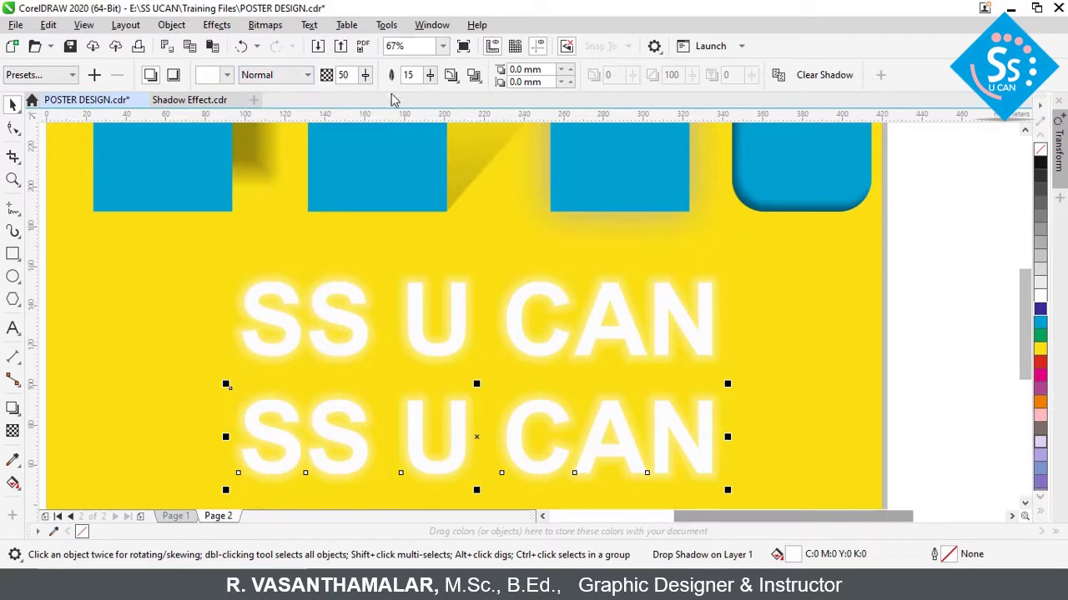
left_click(451, 75)
left_click(517, 150)
Draw a rectangle about 260 by 56 mm around the lower SS U CAN text.
left_click(850, 435)
left_click(13, 255)
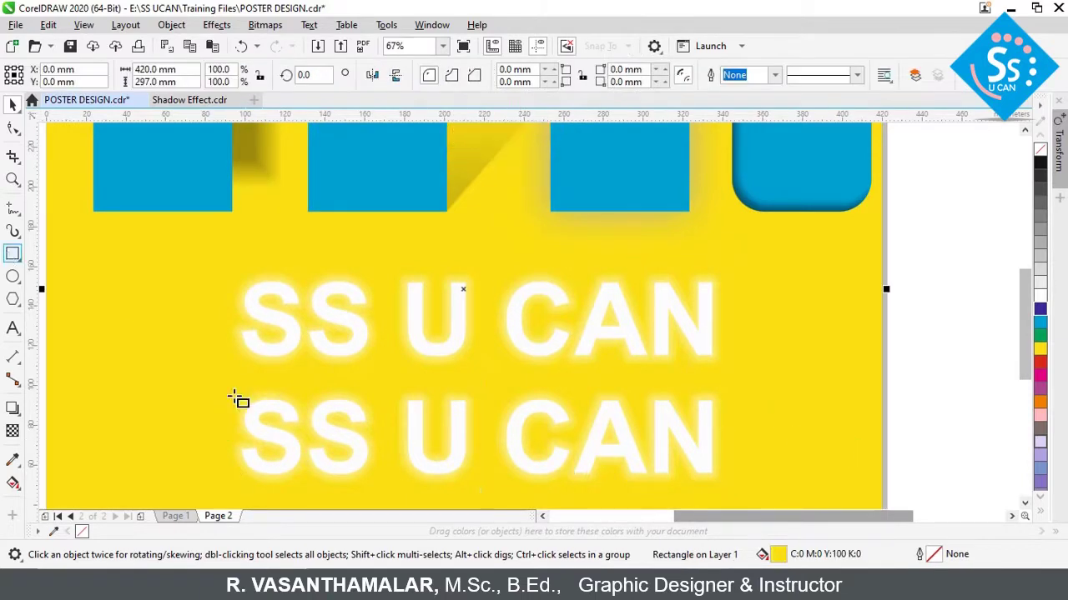
mouse_move(214, 381)
left_mouse_down()
mouse_move(300, 441)
mouse_move(734, 468)
left_mouse_up()
left_click(13, 104)
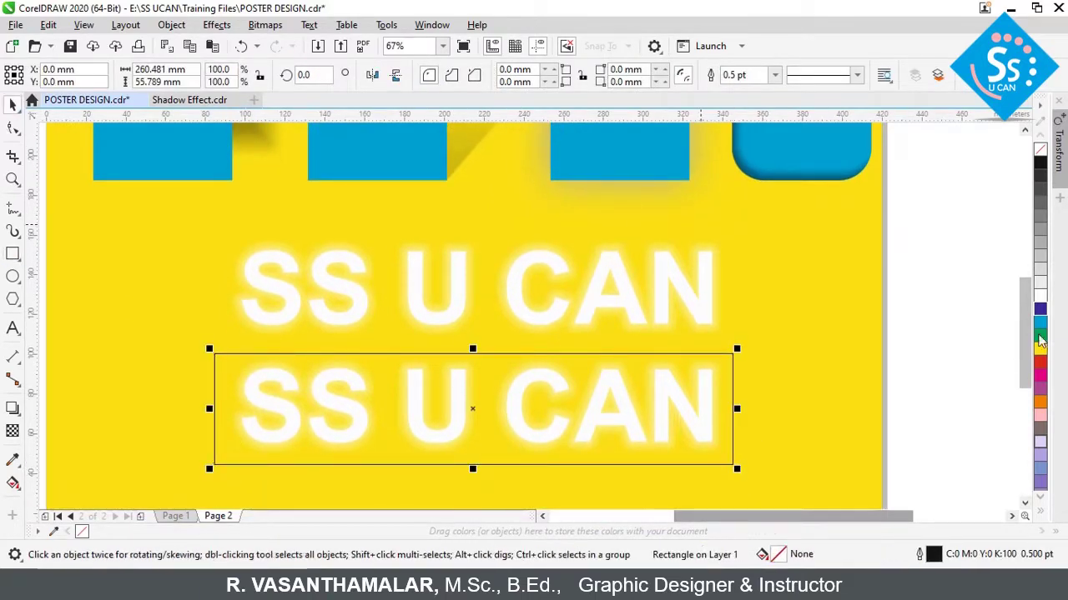
Make the rectangle an outline-free magenta backing behind the text and extend it upward to a height of about 119 mm.
left_click(1040, 375)
right_click(1039, 150)
key("ctrl+Page_Down")
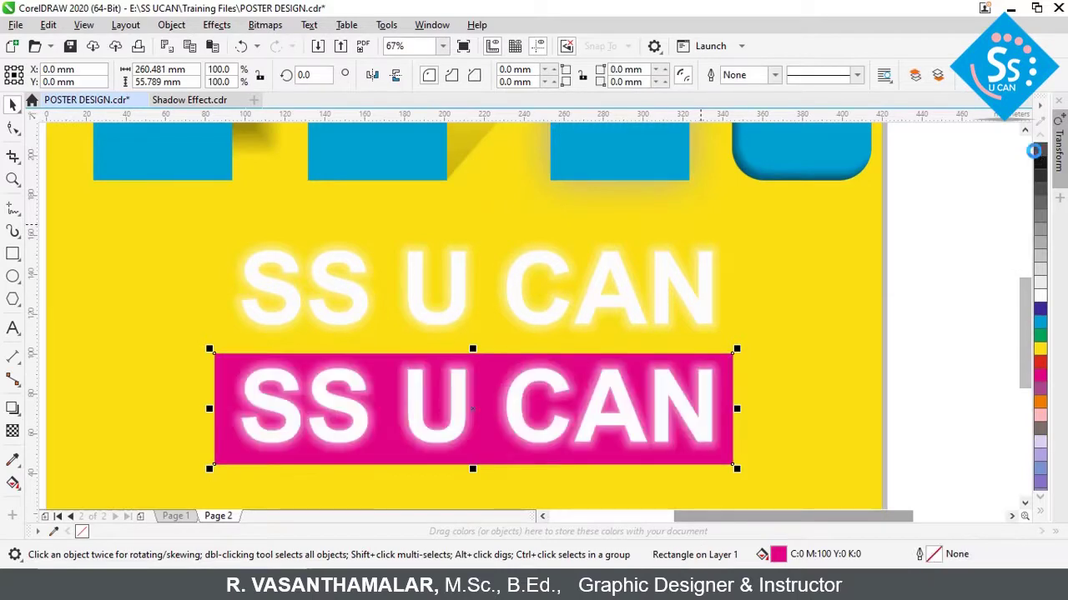
left_click_drag(472, 349, 472, 230)
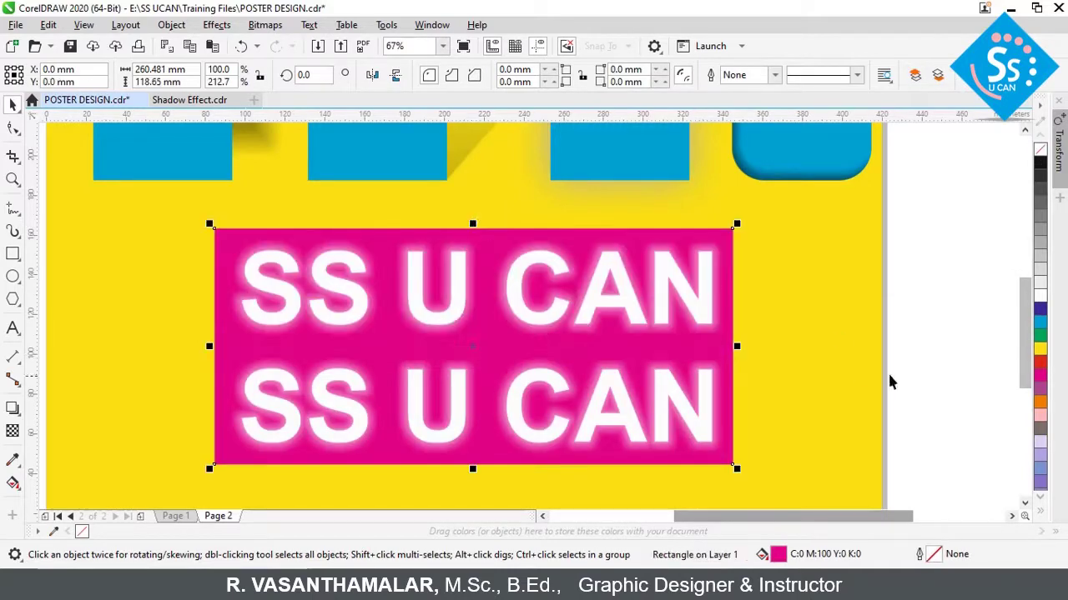
left_click(957, 363)
Set the lower text's glow to a feathering of 38 and an opacity of 84.
left_click(514, 386)
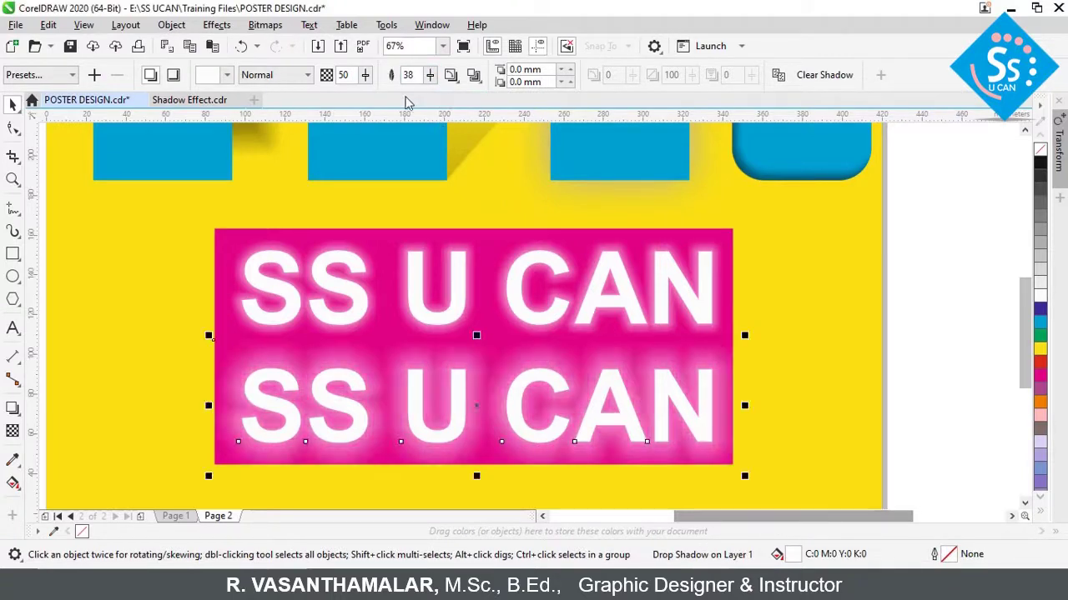
double_click(343, 74)
type("33")
key("Return")
left_click(364, 74)
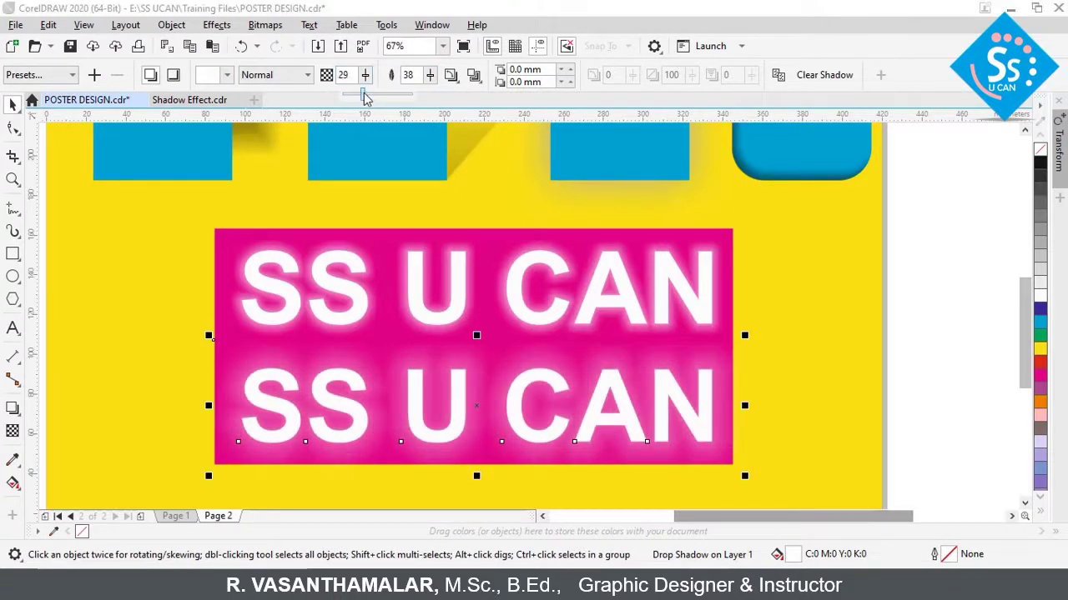
mouse_move(367, 95)
left_mouse_down()
mouse_move(394, 100)
mouse_move(369, 102)
mouse_move(379, 102)
left_mouse_up()
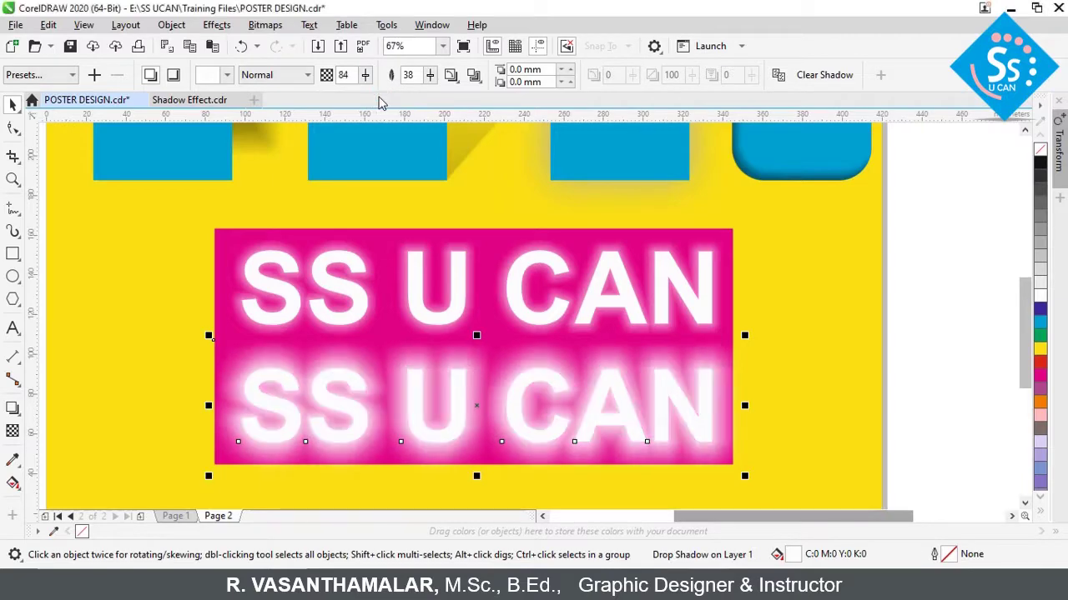
left_click(434, 400)
left_click(1039, 402)
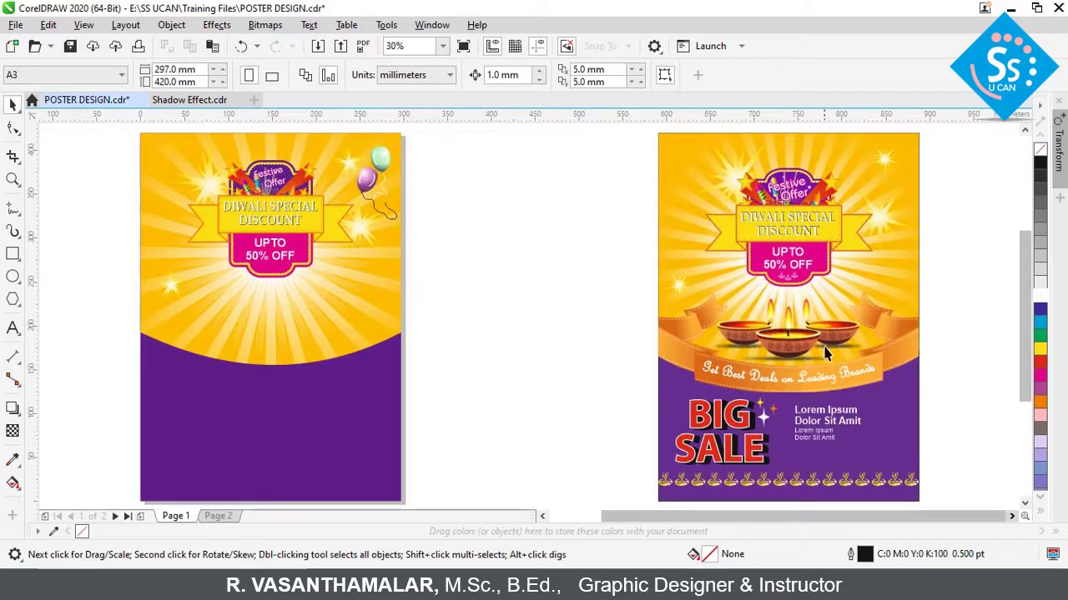
Move the oil lamps image from the finished poster to the empty area between the two posters.
left_click(826, 355)
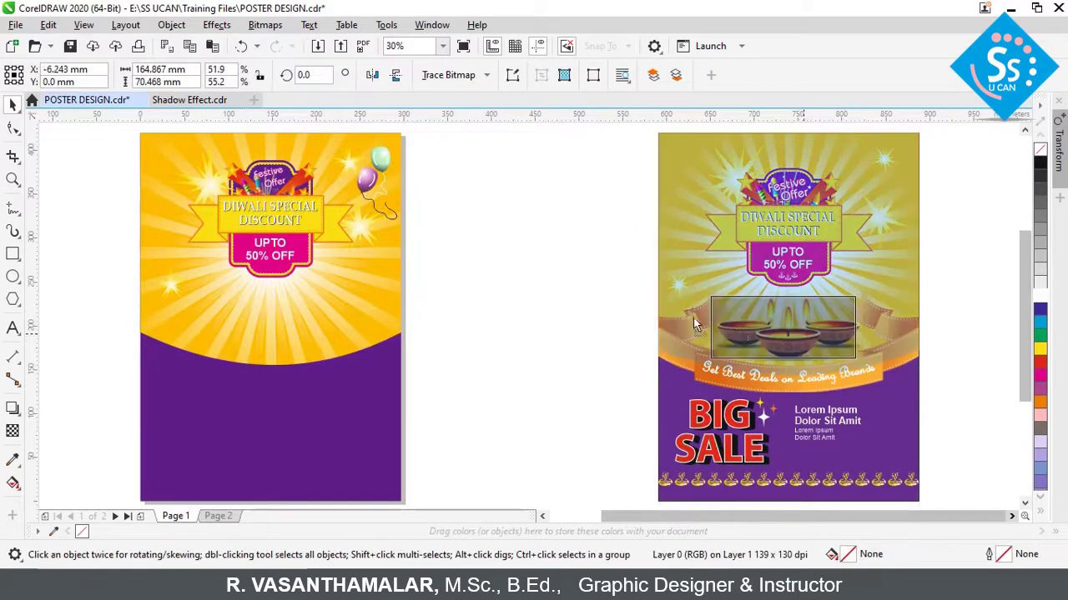
mouse_move(844, 343)
left_mouse_down()
mouse_move(593, 316)
mouse_move(593, 325)
left_mouse_up()
key("z")
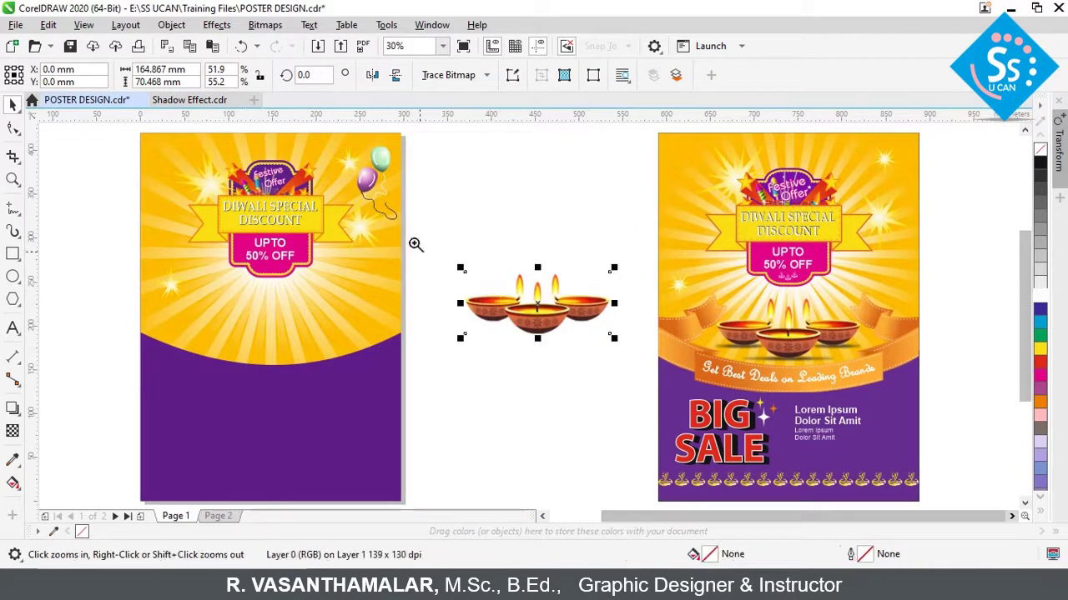
left_click_drag(416, 233, 679, 370)
Try a perspective drop shadow from the base of the oil lamps, adjusted to an angle of about 83 and a stretch of about 28.
left_click(12, 409)
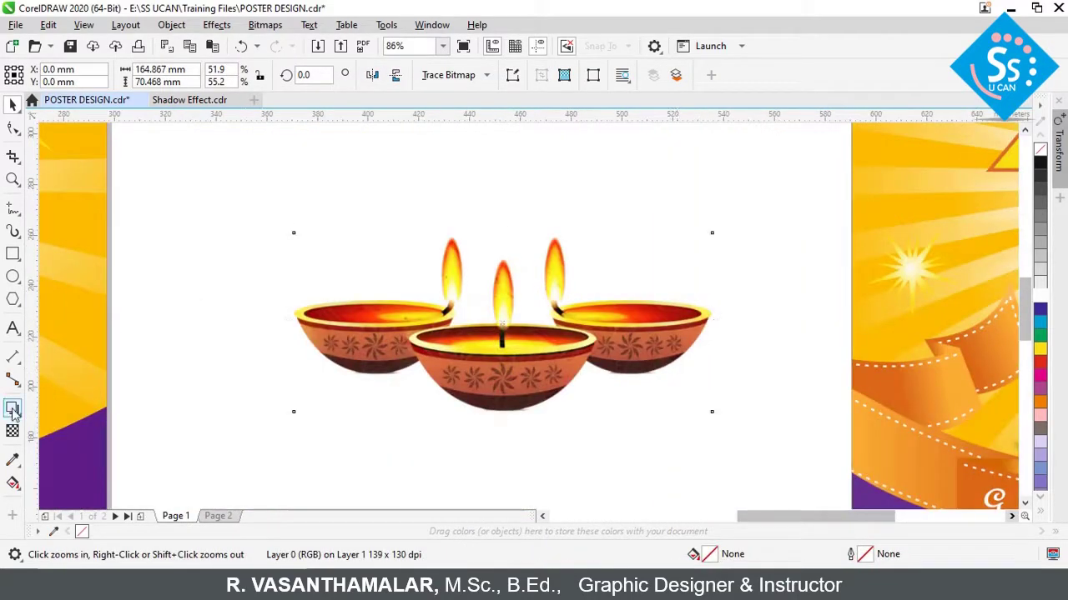
left_click_drag(480, 402, 516, 365)
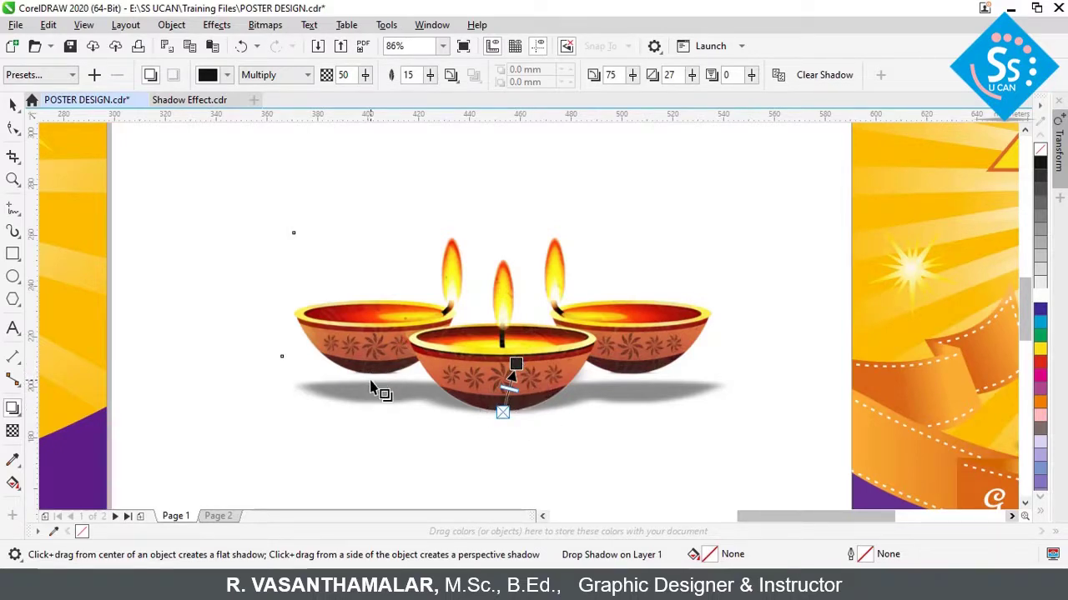
left_click_drag(515, 365, 518, 332)
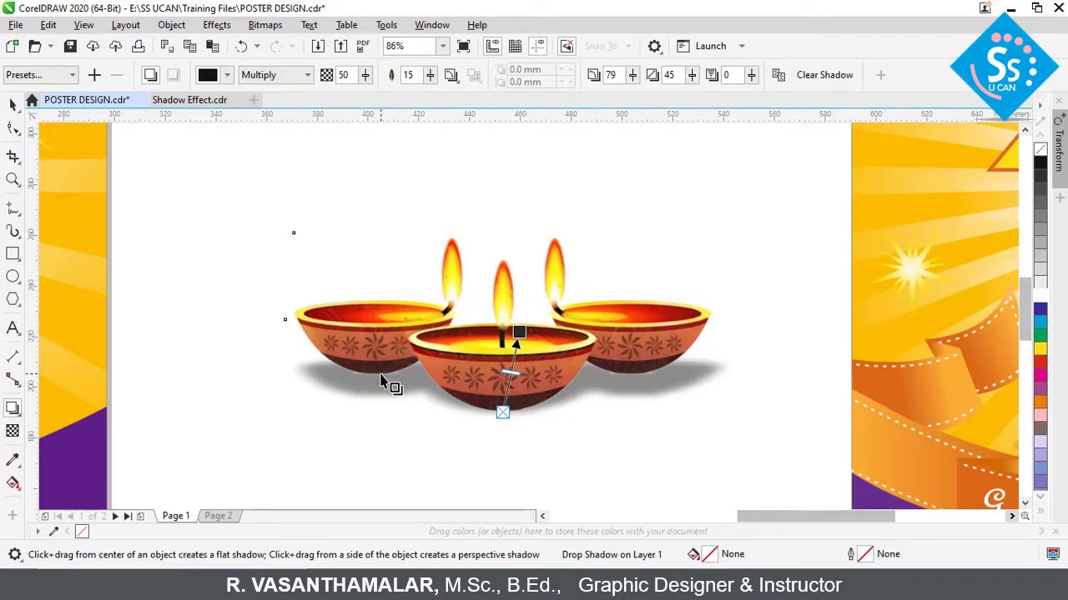
left_click_drag(517, 332, 507, 362)
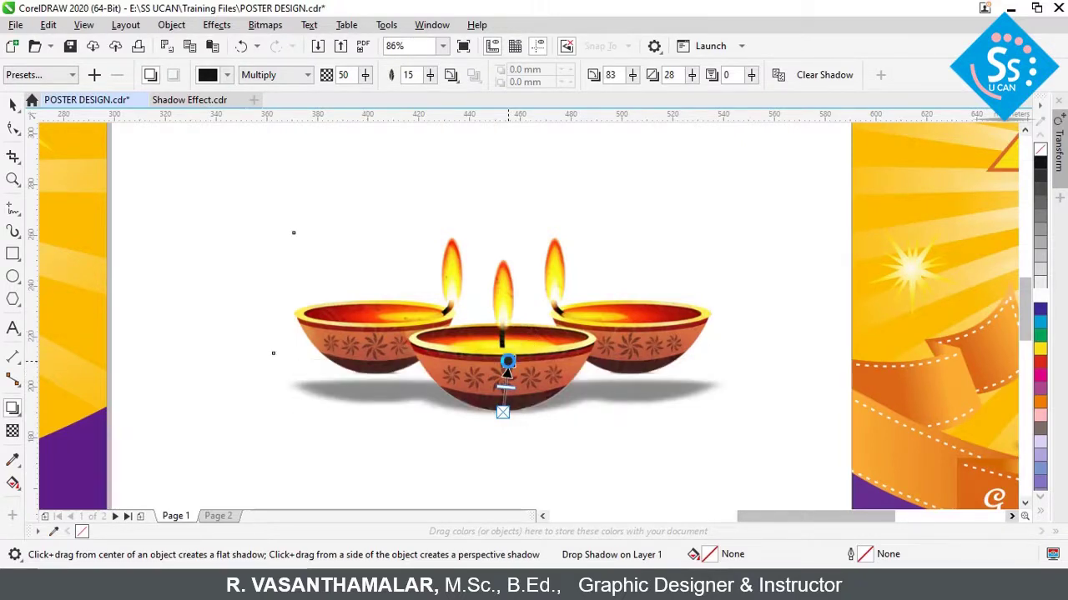
Try the Perspective Top Right shadow preset on the lamps at an angle of about 53 and a stretch of about 19, and clear the shadow.
left_click(42, 75)
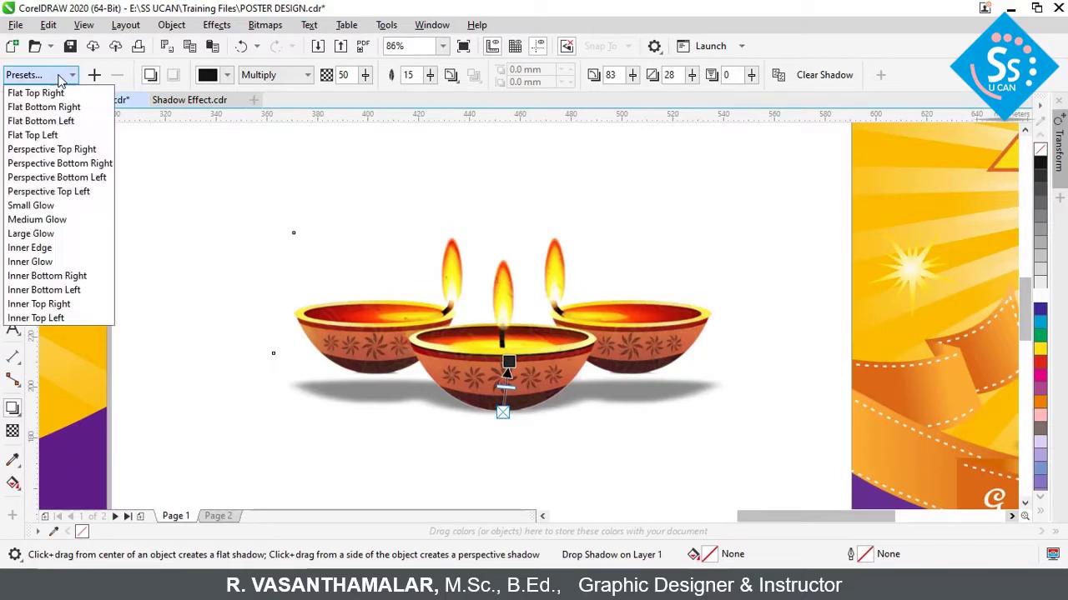
left_click(50, 149)
left_click_drag(562, 315, 529, 377)
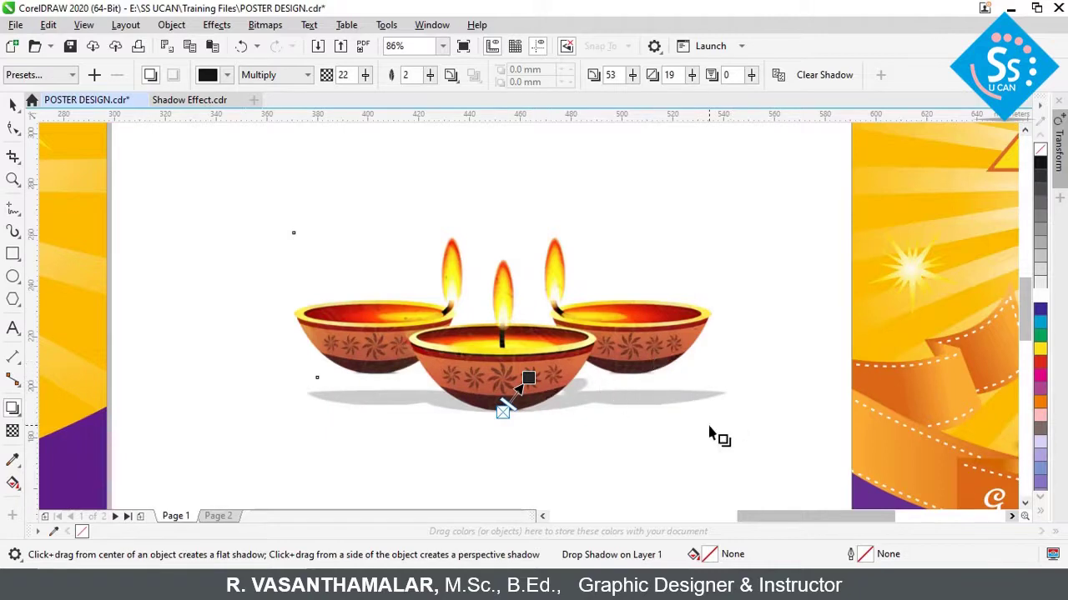
left_click(820, 78)
Draw a flat ellipse about 53 by 10.5 mm below the left lamp and fill it with 60% black.
key("F7")
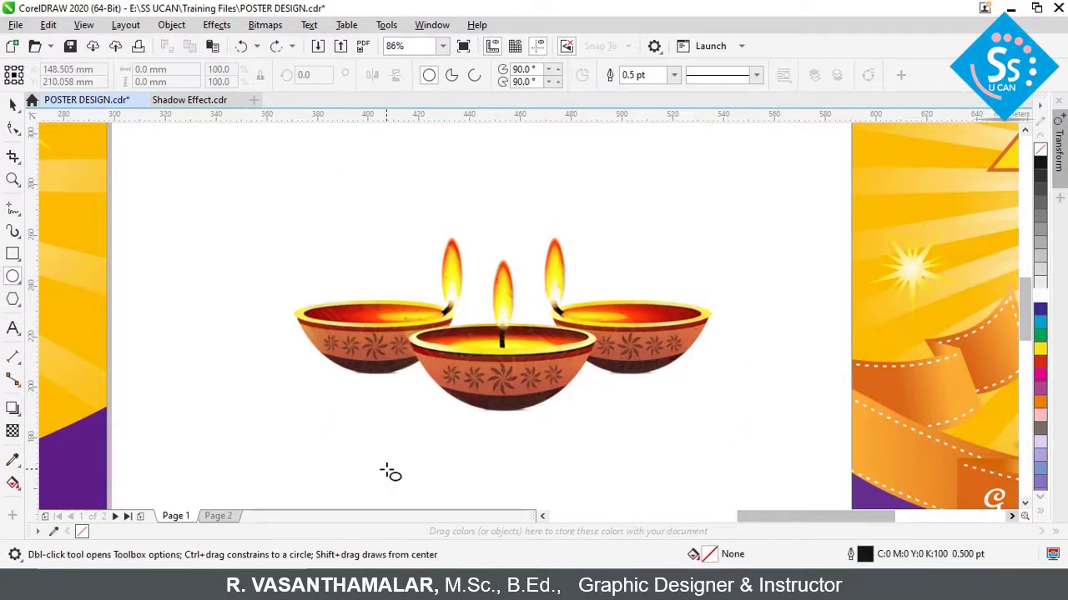
left_click(13, 104)
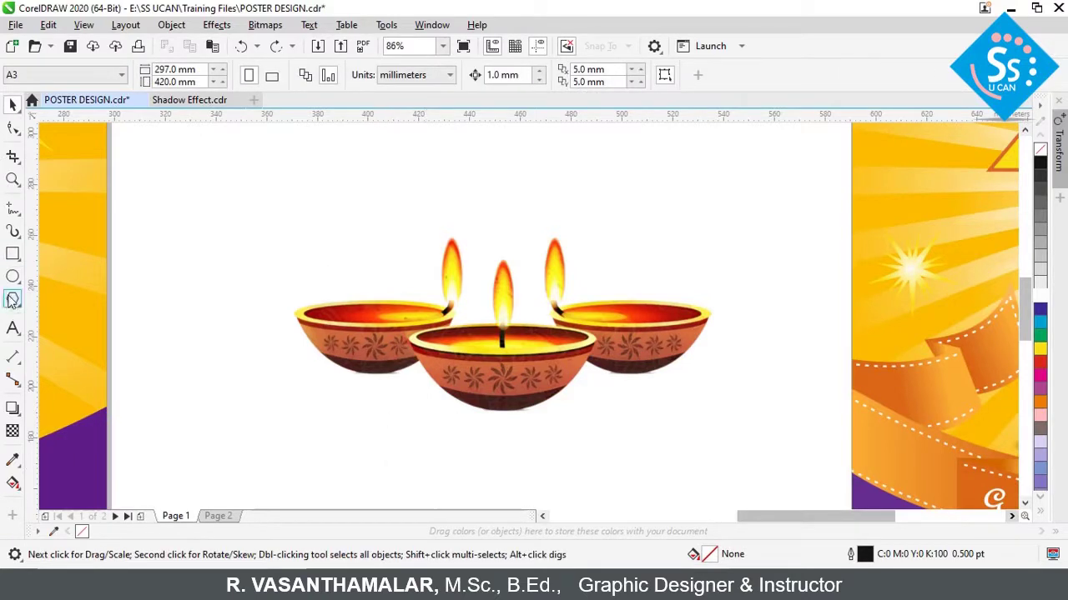
left_click(12, 276)
left_click_drag(299, 423, 442, 456)
left_click(12, 104)
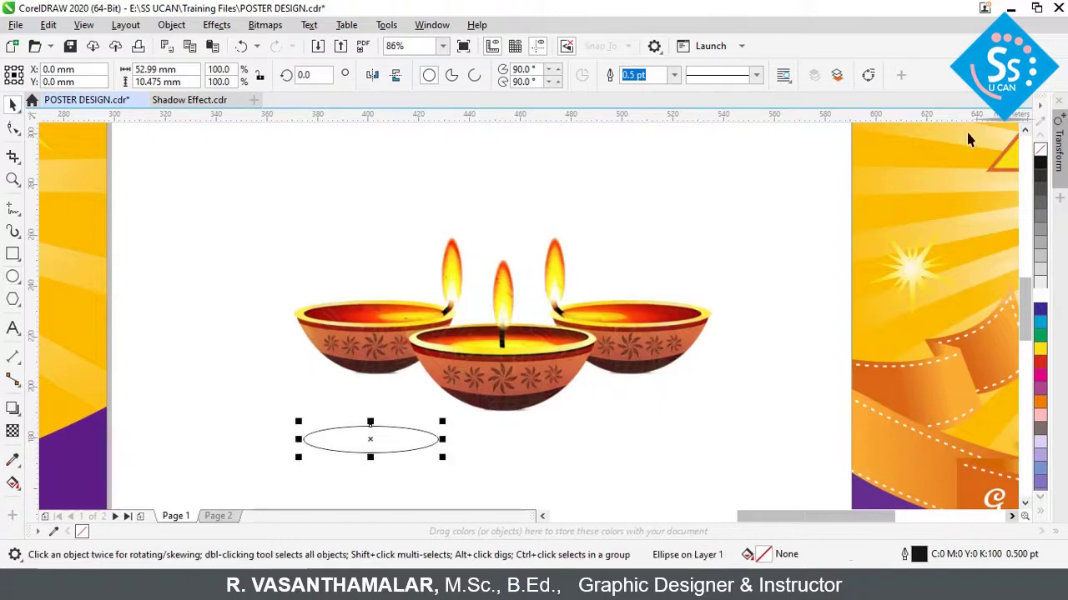
left_click(1039, 219)
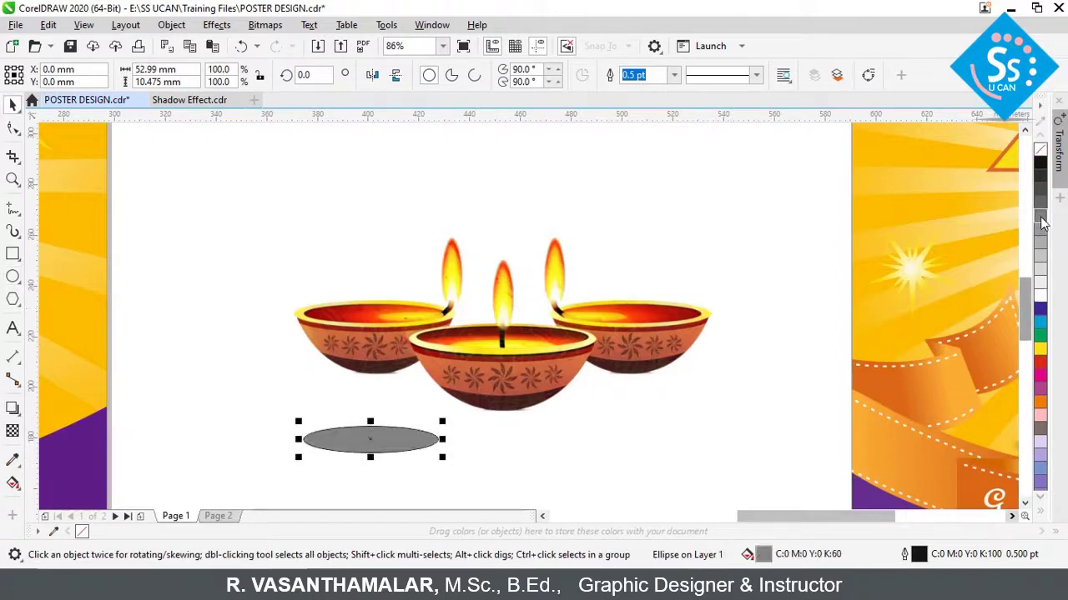
Give the grey ellipse a drop shadow with a feathering of 70 and break the shadow apart from it.
left_click(13, 408)
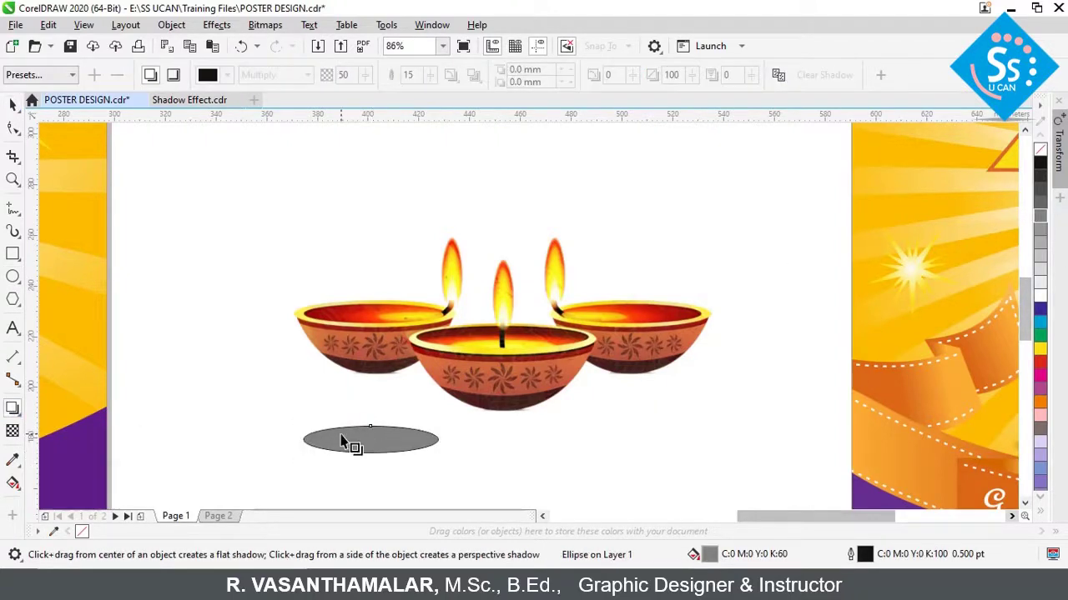
left_click_drag(370, 440, 419, 457)
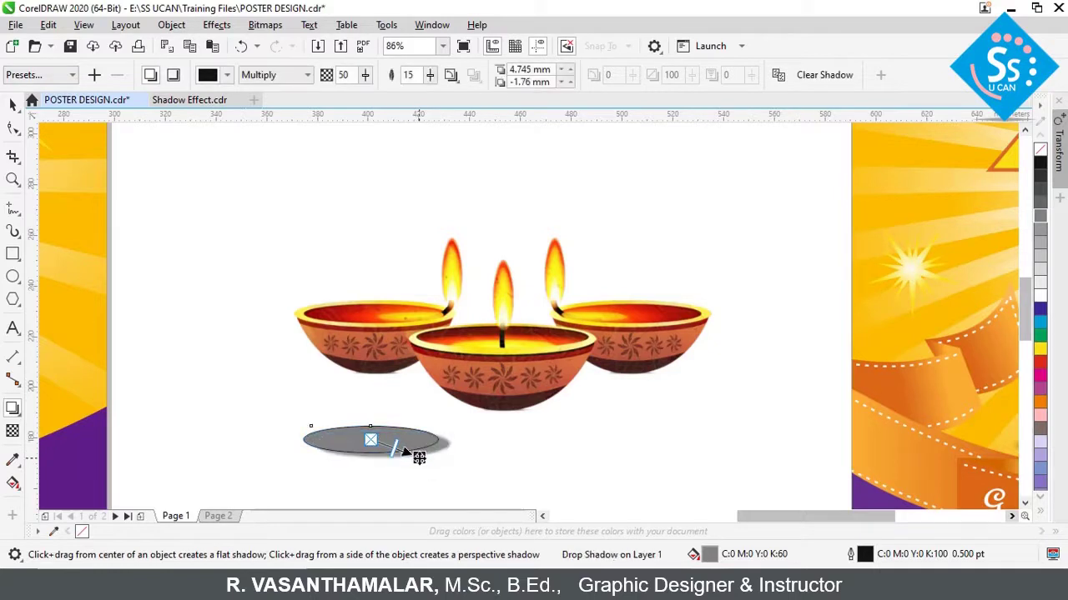
left_click_drag(429, 77, 456, 106)
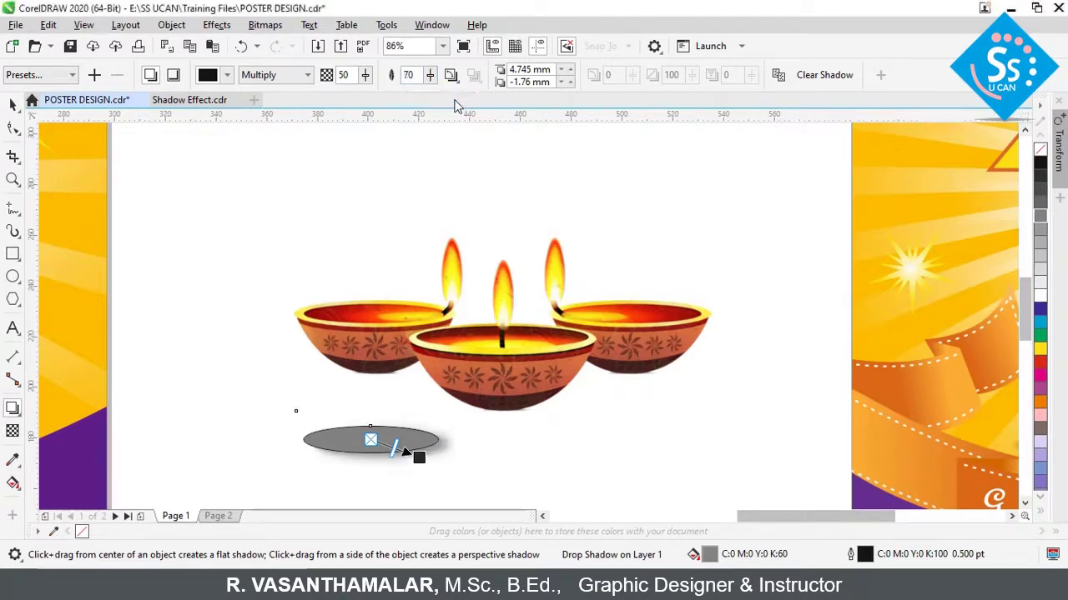
left_click(12, 103)
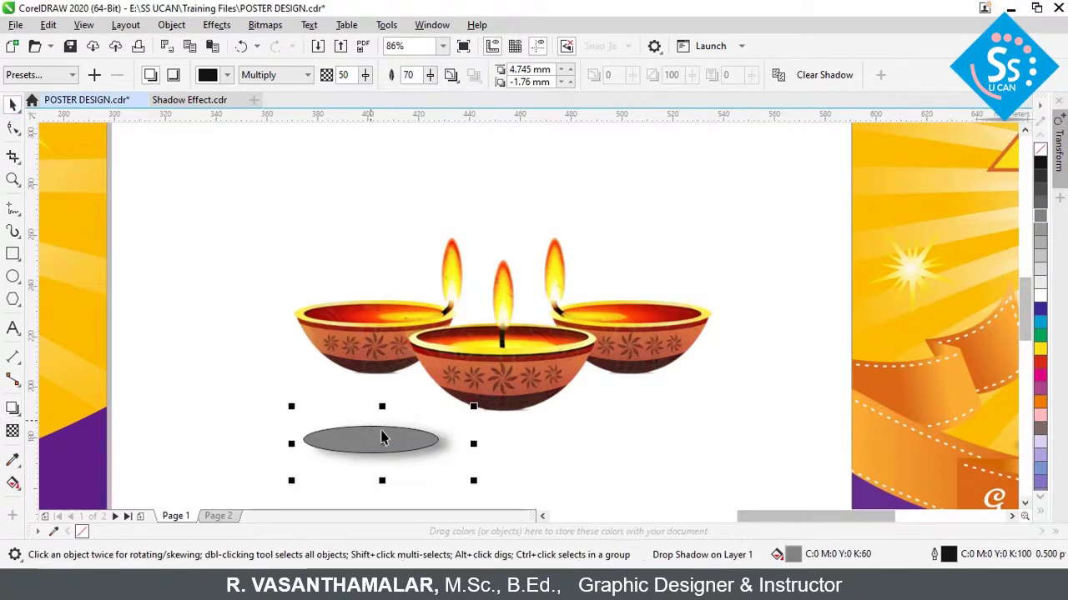
right_click(397, 446)
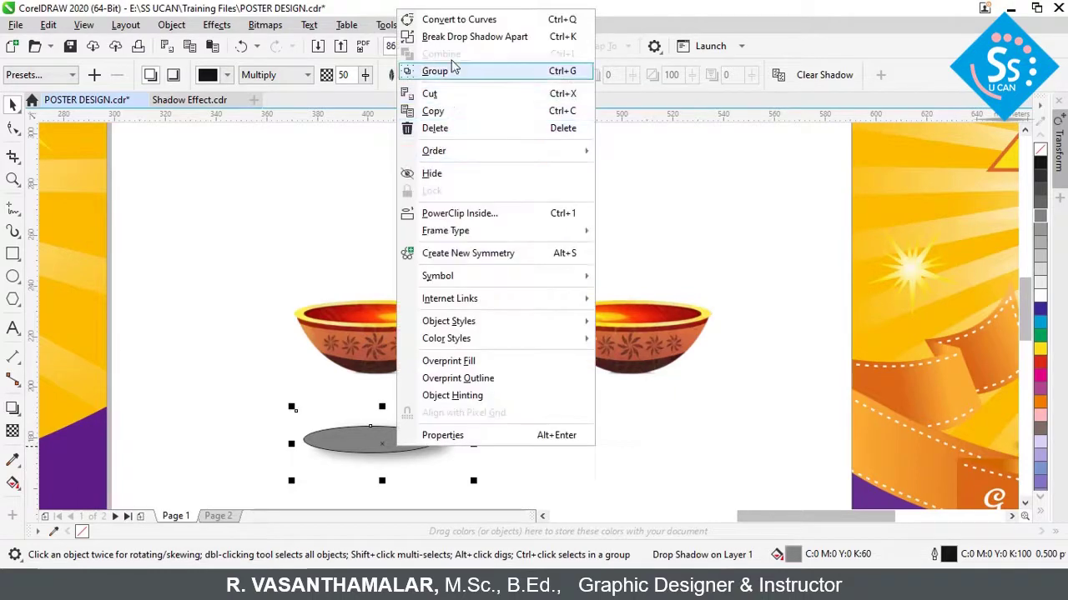
left_click(457, 36)
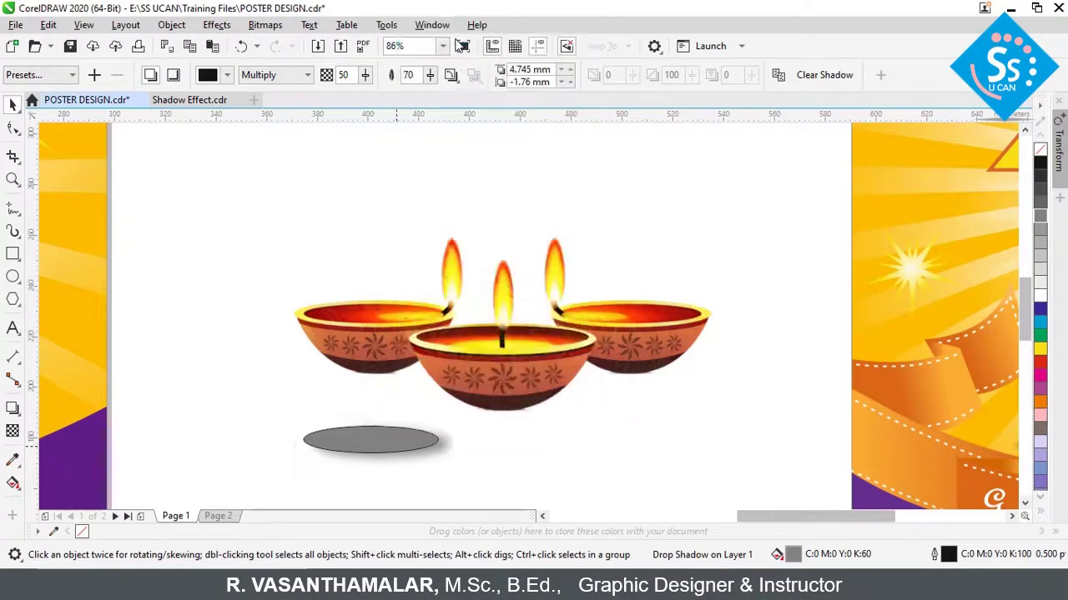
Place the separated shadow, flattened to about 10.5 mm high, under the front lamp and a copy about 55 mm wide under the left lamp.
left_click(565, 495)
left_click_drag(382, 450, 408, 376)
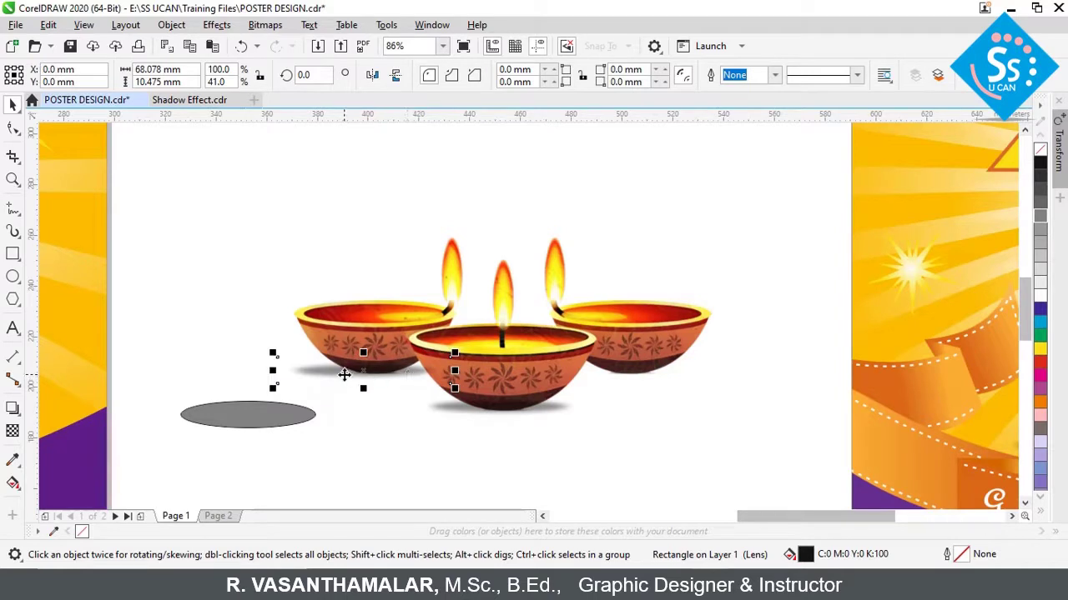
left_click_drag(272, 372, 300, 372)
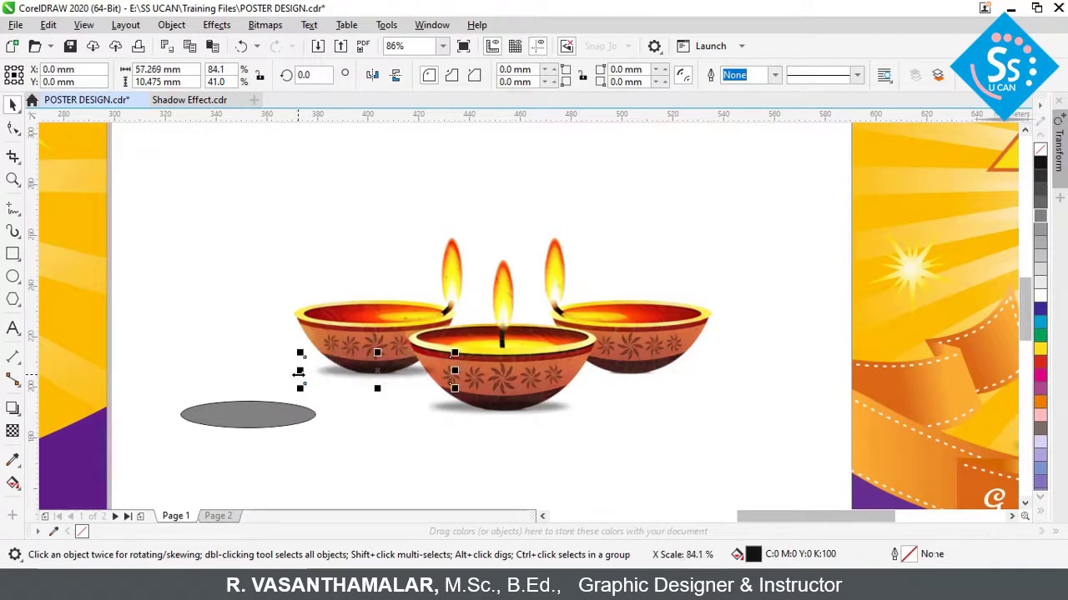
left_click_drag(457, 373, 450, 373)
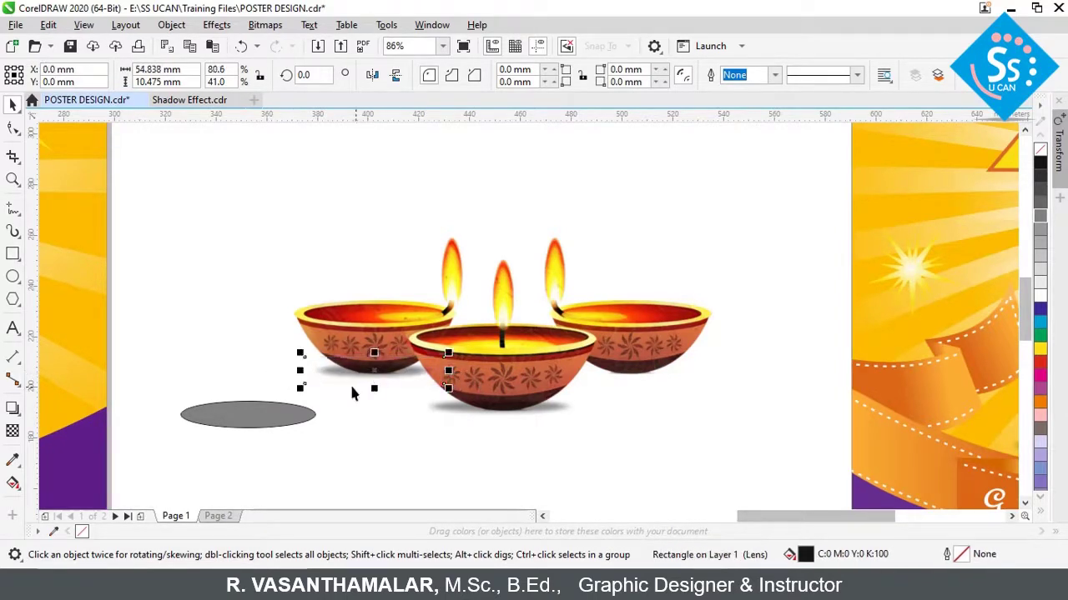
Duplicate the left lamp's shadow under the right lamp and bring the lamps image to the front of the layer.
left_click_drag(350, 372, 617, 380)
left_click_drag(636, 372, 633, 370)
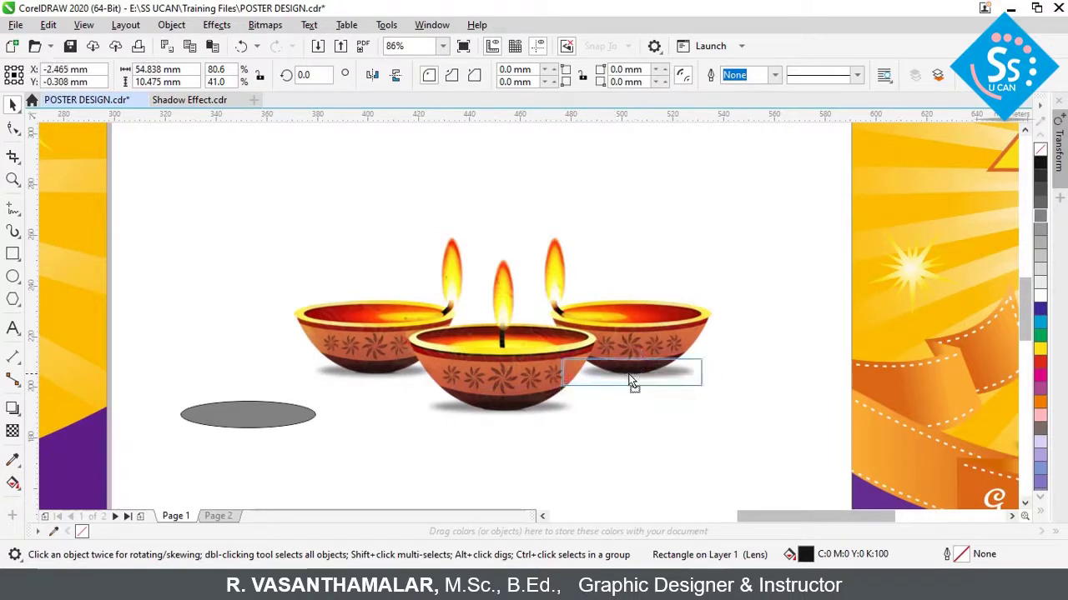
left_click(517, 353)
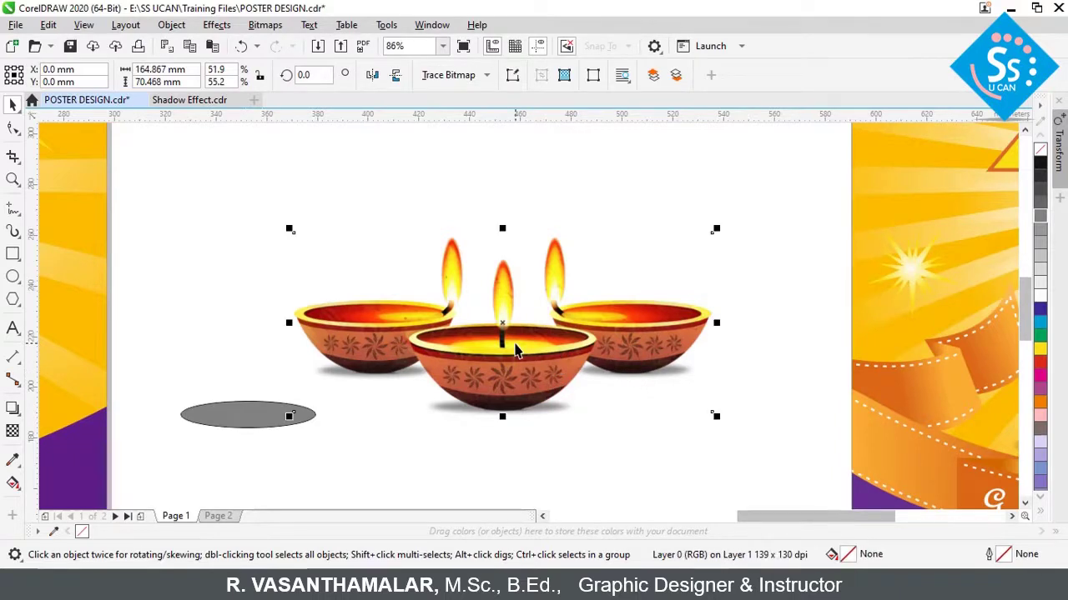
key("shift+Page_Up")
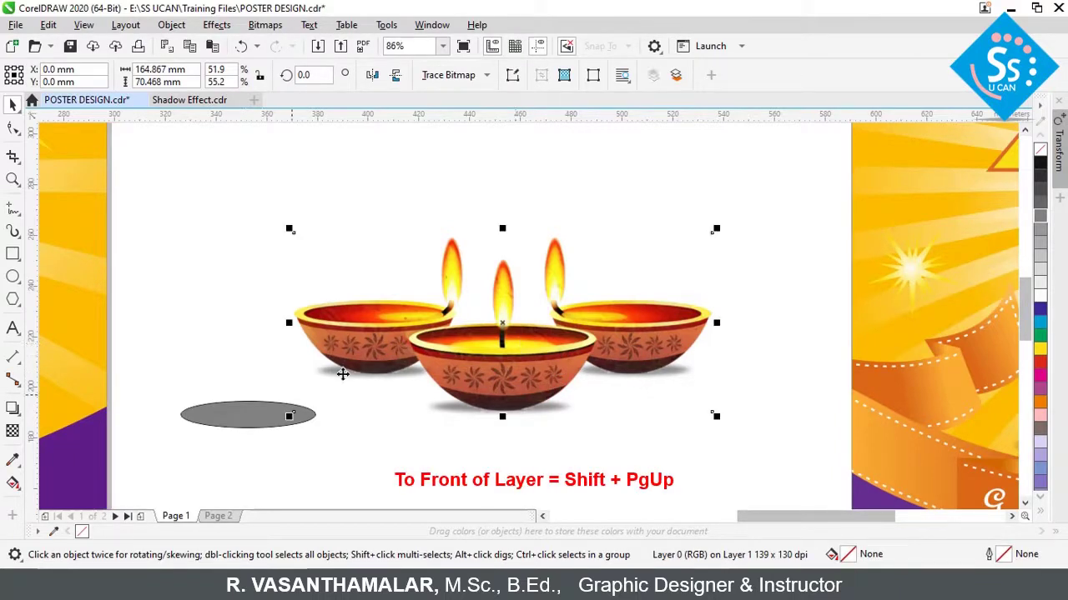
Delete the leftover grey ellipse and slightly enlarge the shadow under the front lamp.
left_click(243, 413)
key("Delete")
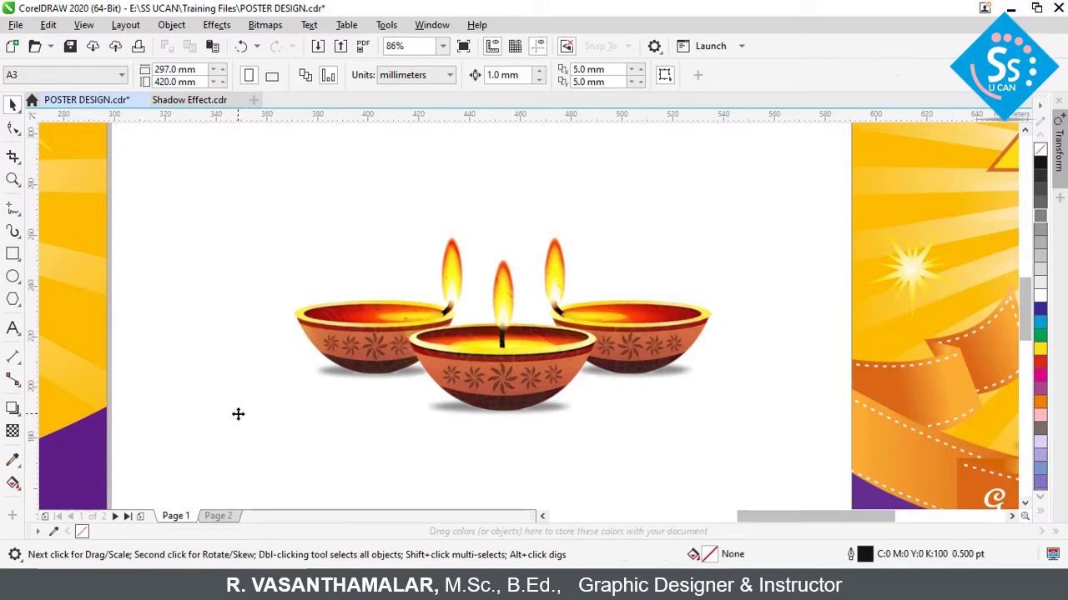
left_click(510, 406)
left_click_drag(672, 491, 407, 382)
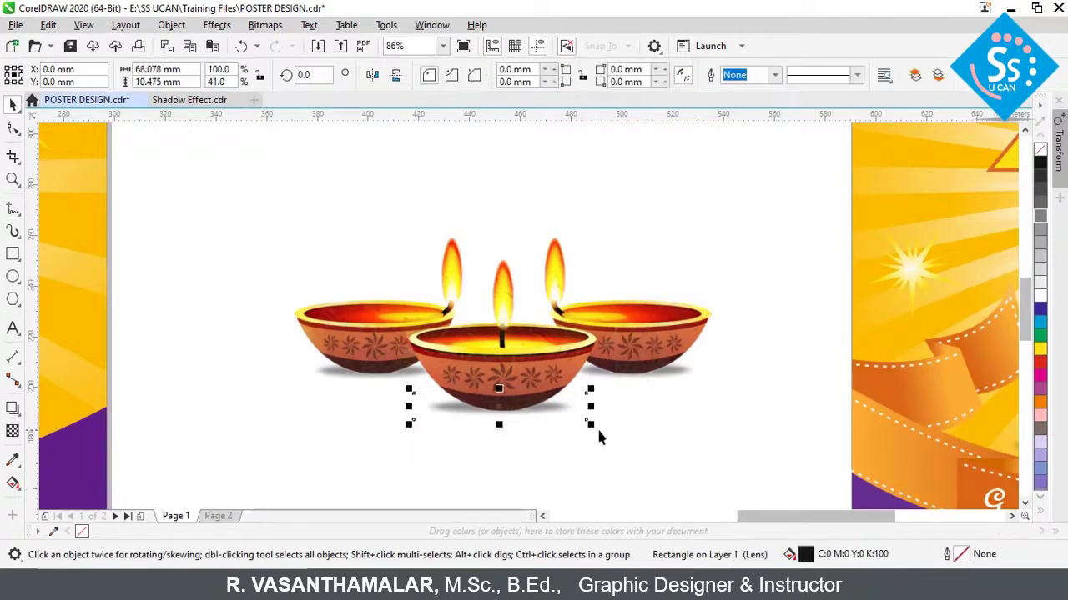
left_click_drag(592, 427, 607, 436)
left_click(655, 492)
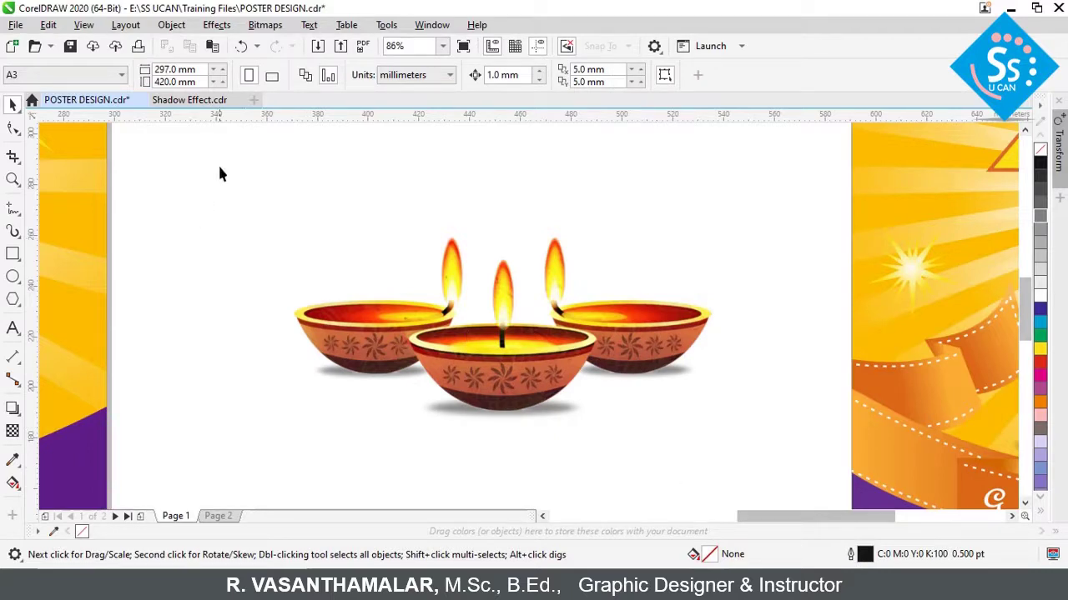
Group the lamps image with its three shadows.
left_click_drag(221, 174, 786, 471)
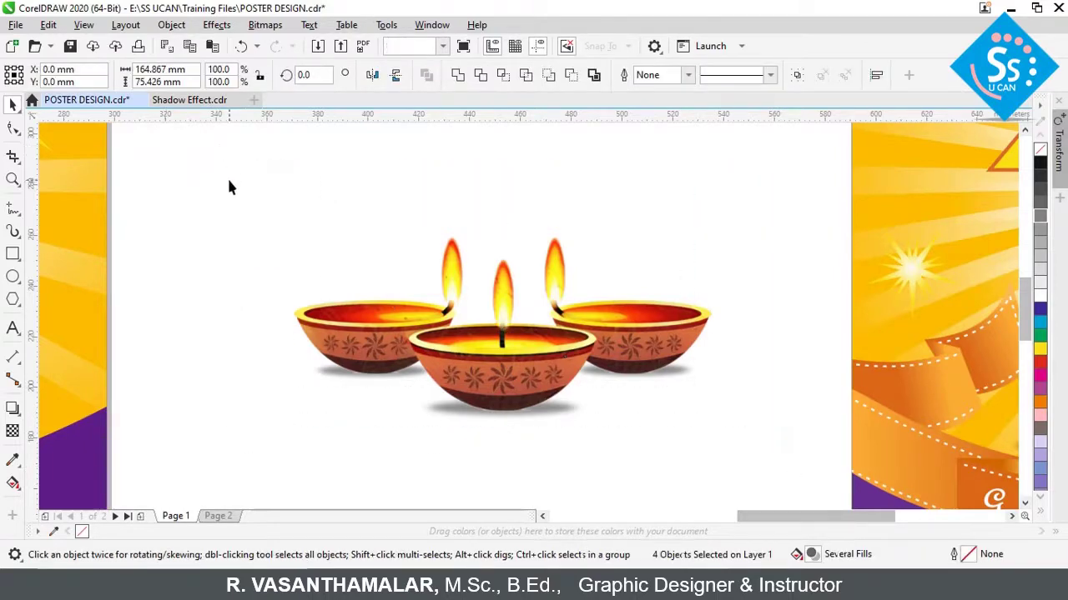
left_click_drag(231, 187, 799, 508)
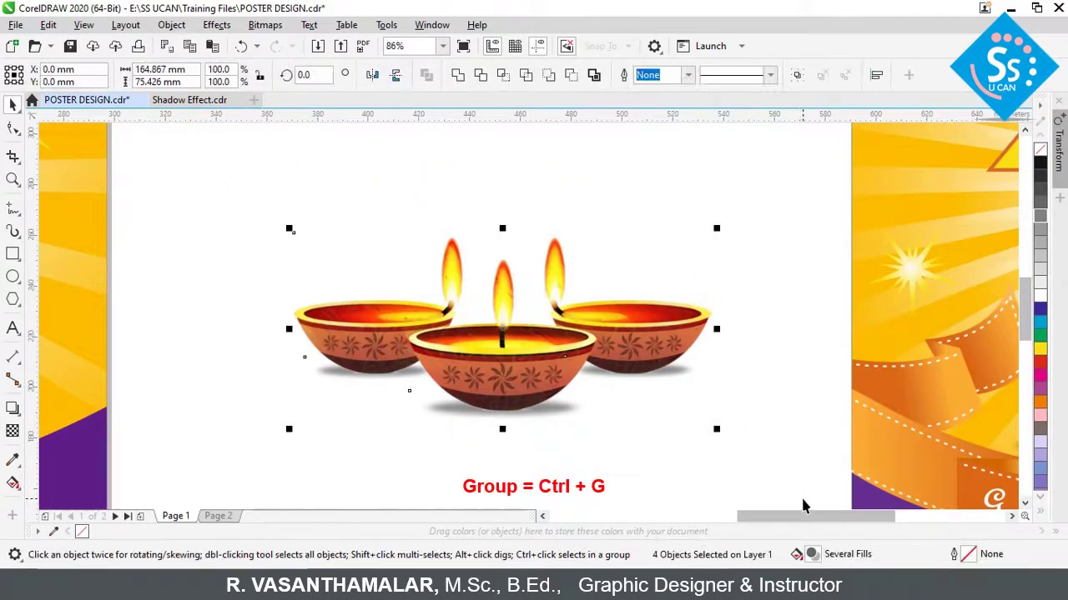
key("ctrl+g")
Place the lamp group on the unfinished poster below the UPTO 50% OFF badge and centre it horizontally on the yellow background.
key("F4")
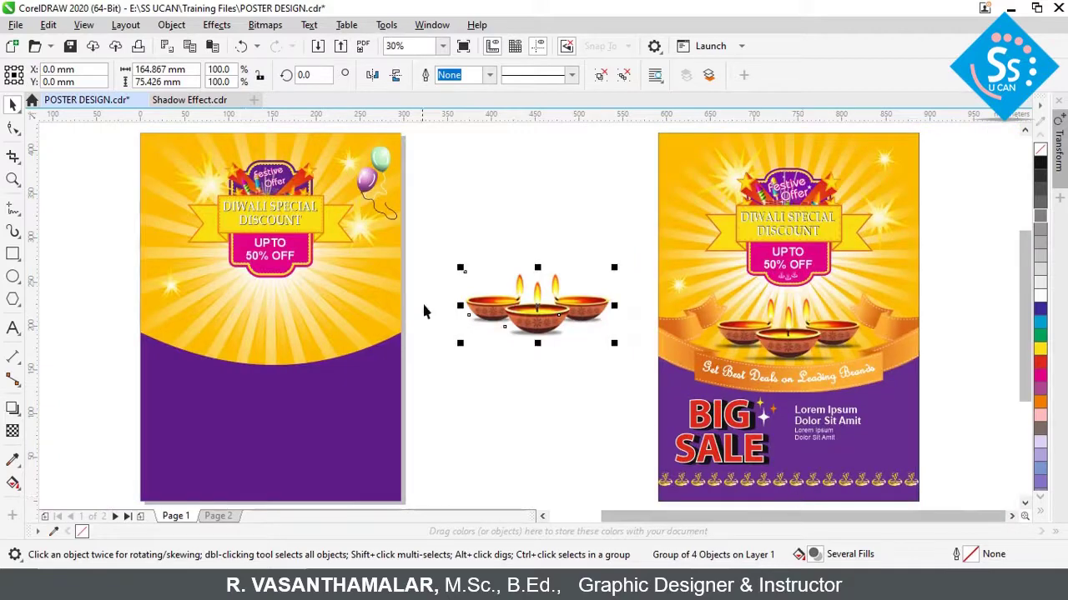
left_click_drag(548, 322, 279, 331)
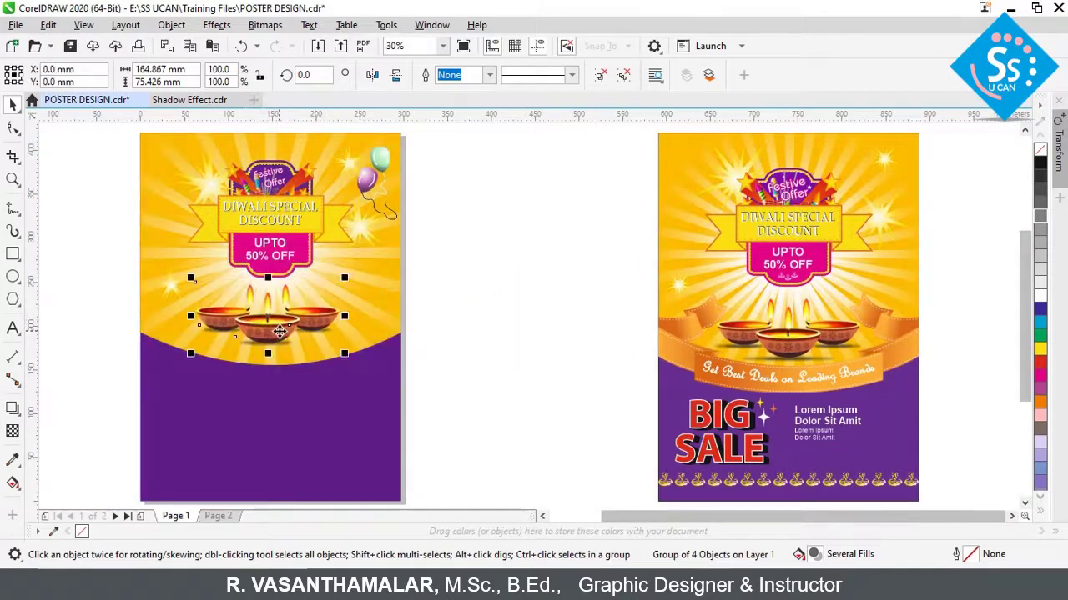
left_click(399, 304, "shift")
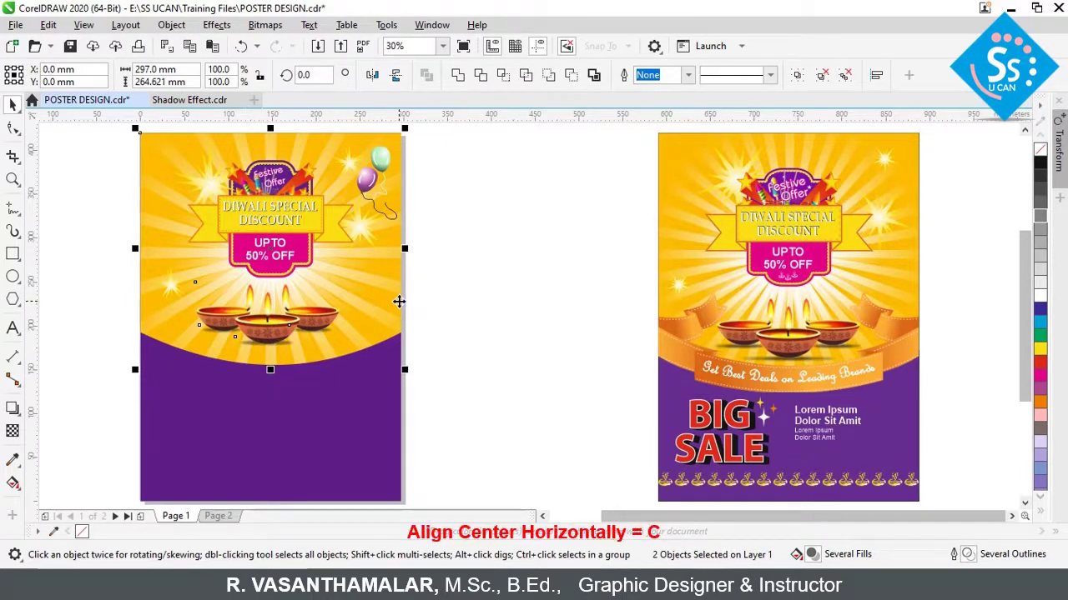
key("c")
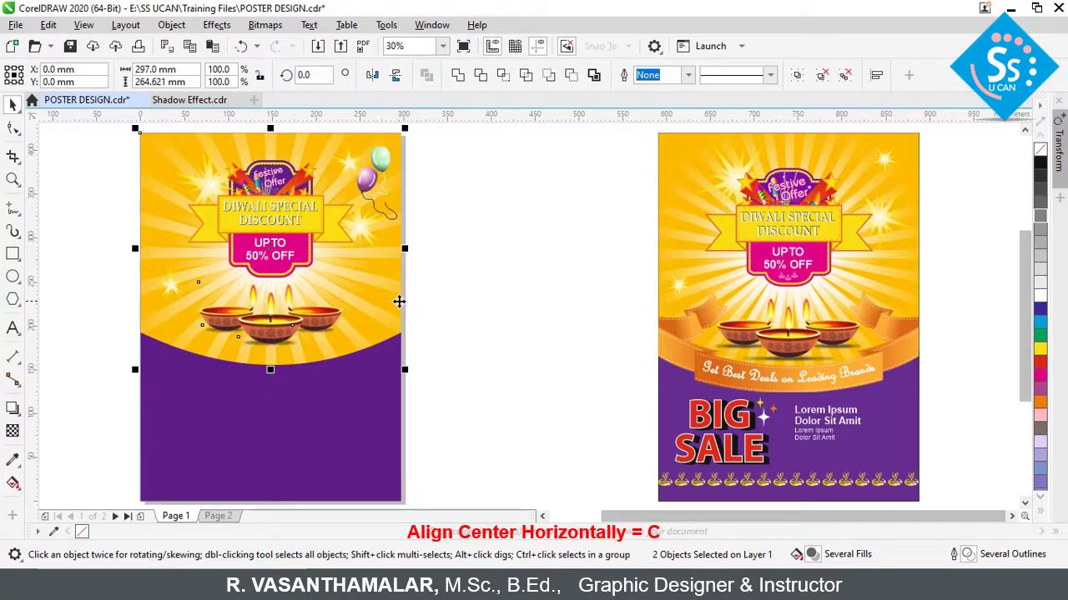
left_click(465, 342)
Paste the words BIG SALE as artistic text onto the purple area of the unfinished poster.
left_click(12, 328)
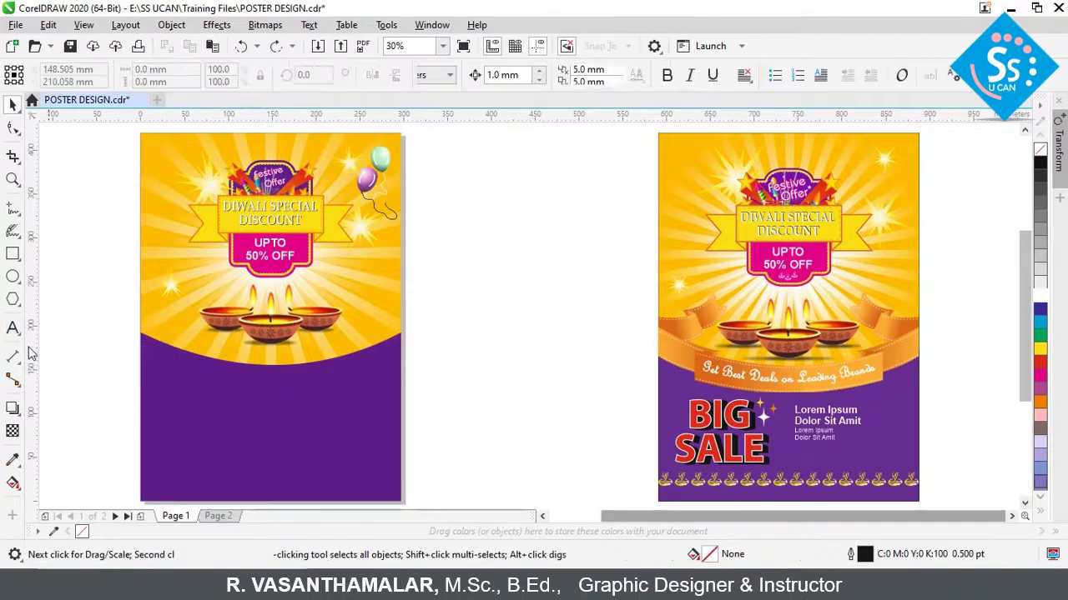
left_click(166, 428)
key("ctrl+v")
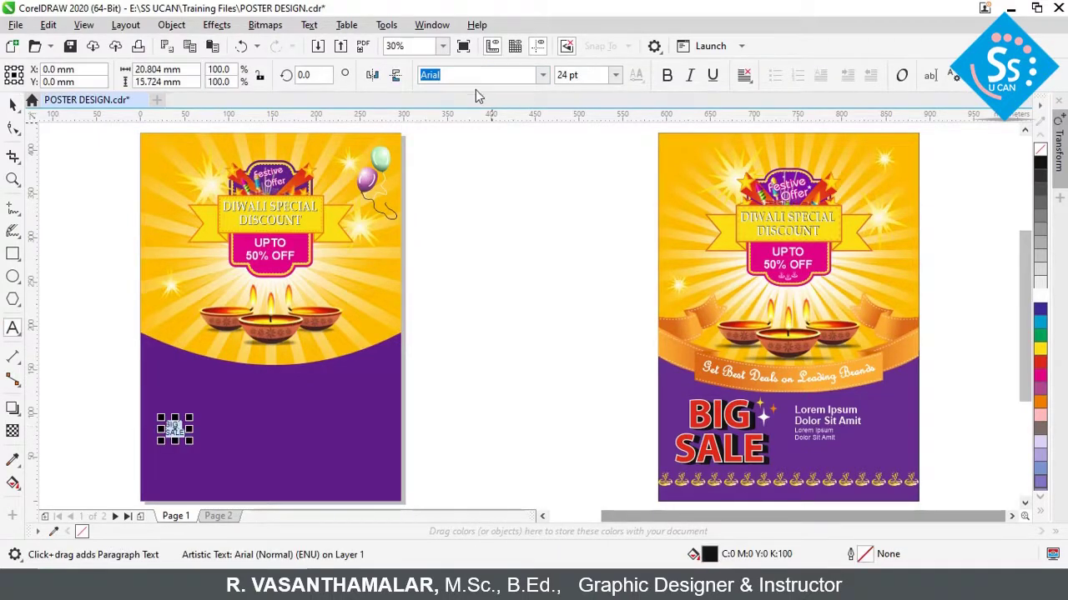
Set the BIG SALE text in Myriad Pro Bold at 125 pt.
left_click(479, 75)
type("My")
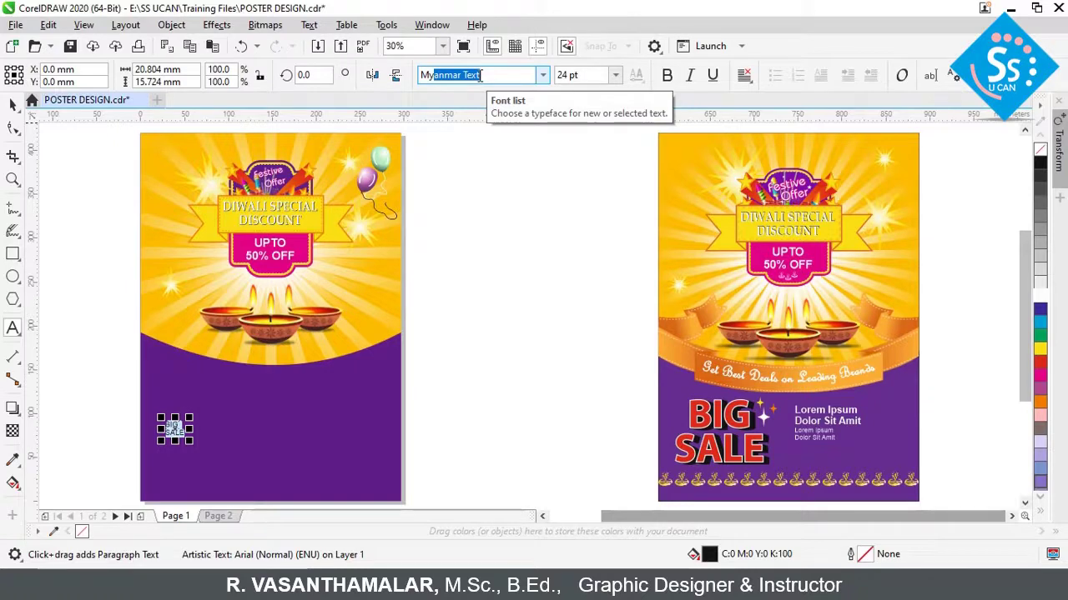
type("r")
left_click(544, 76)
left_click(484, 122)
left_click(559, 81)
type("1")
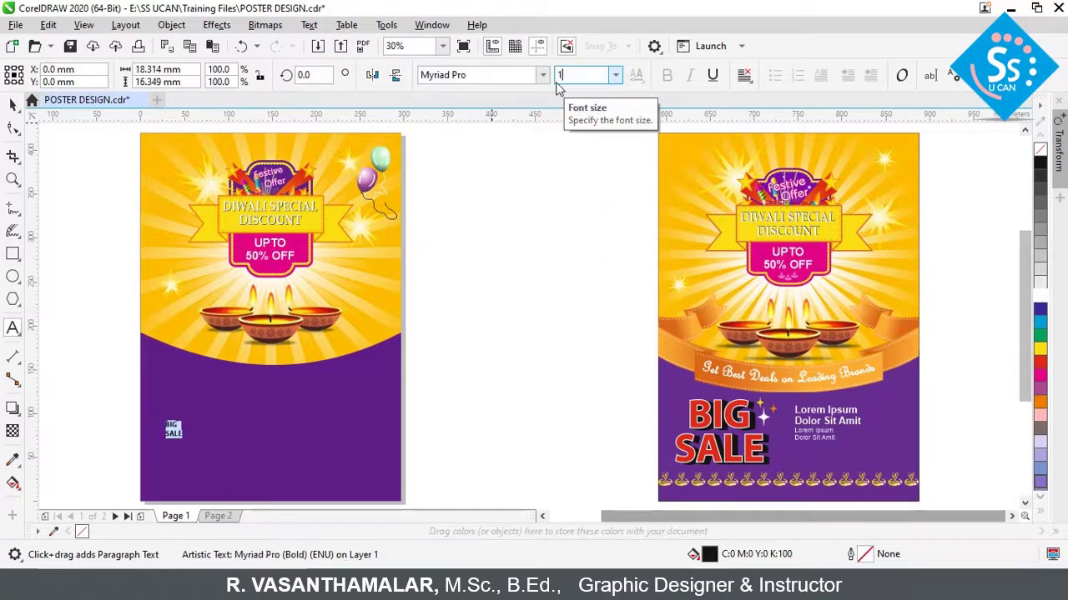
type("25")
key("Return")
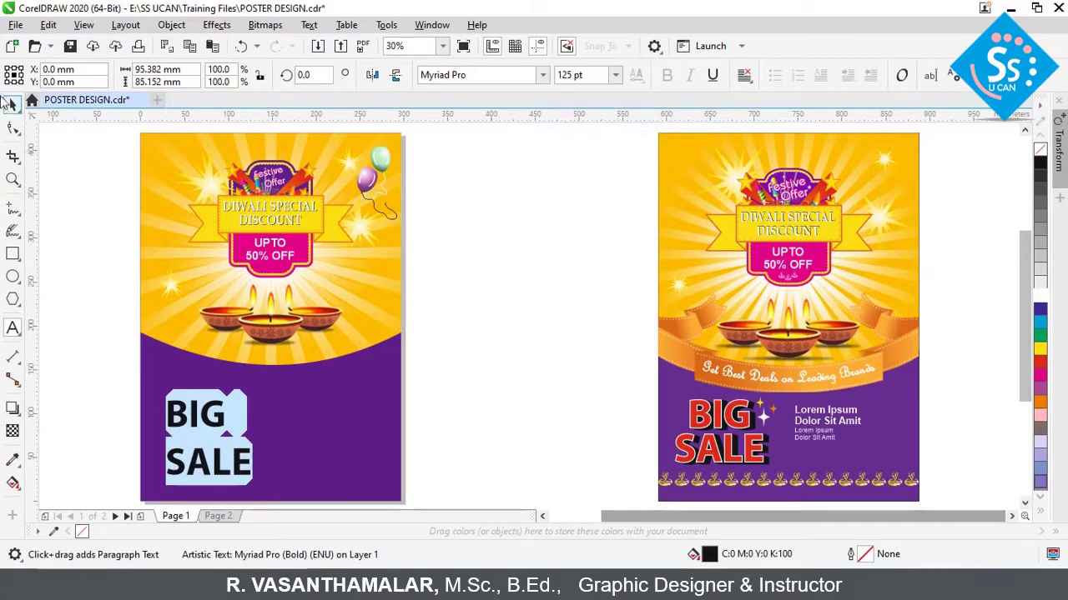
Centre-align the two lines of the BIG SALE text and tighten the line spacing between them.
left_click(744, 76)
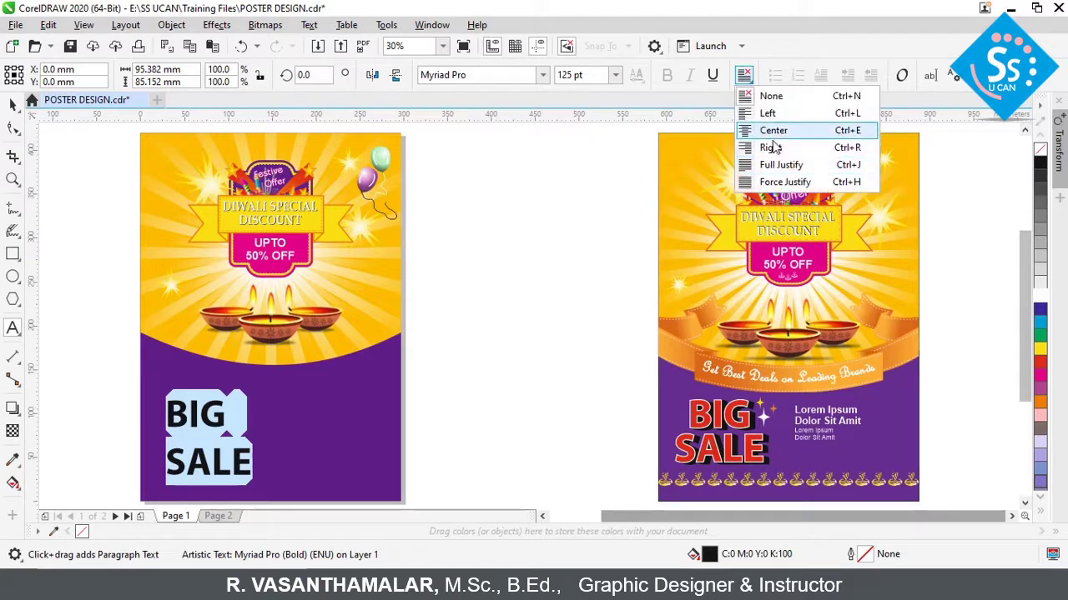
left_click(773, 131)
left_click(13, 129)
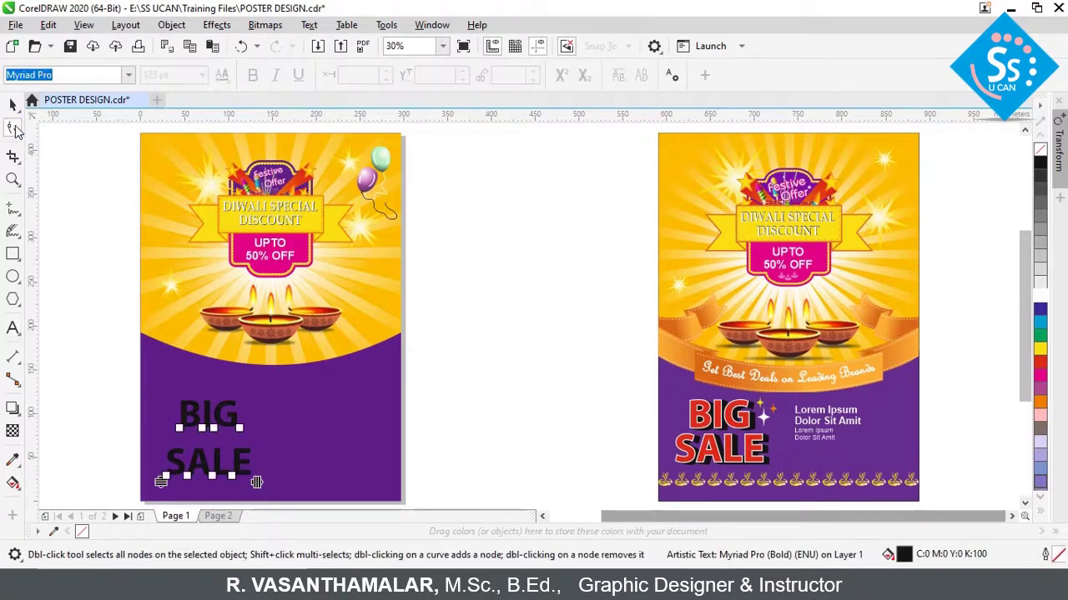
left_click_drag(162, 486, 161, 468)
left_click(12, 104)
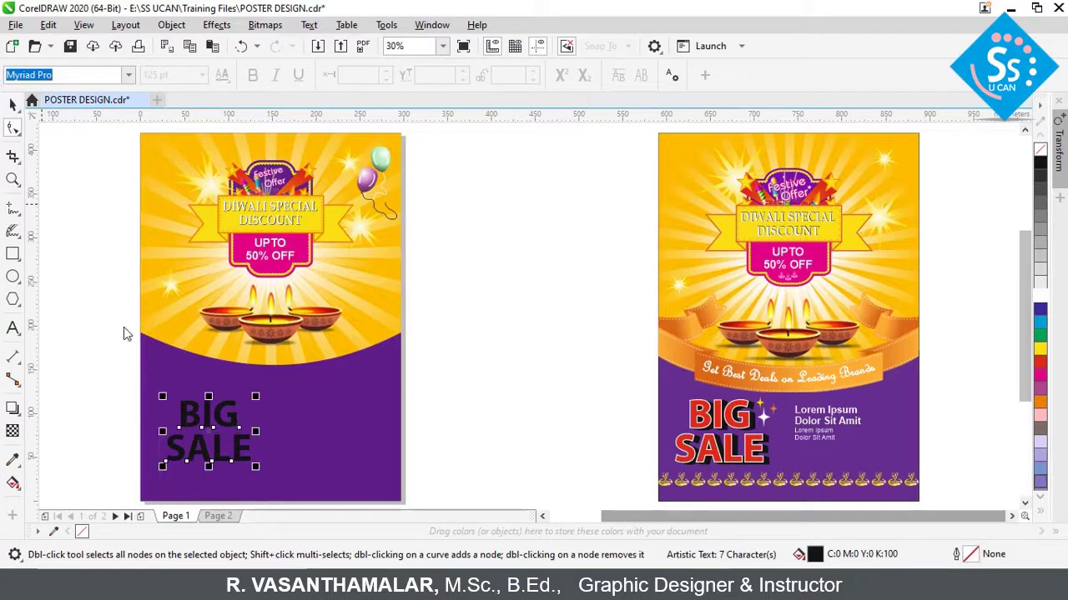
Fill the BIG SALE text with red and give it a white outline.
key("z")
left_click_drag(109, 370, 372, 502)
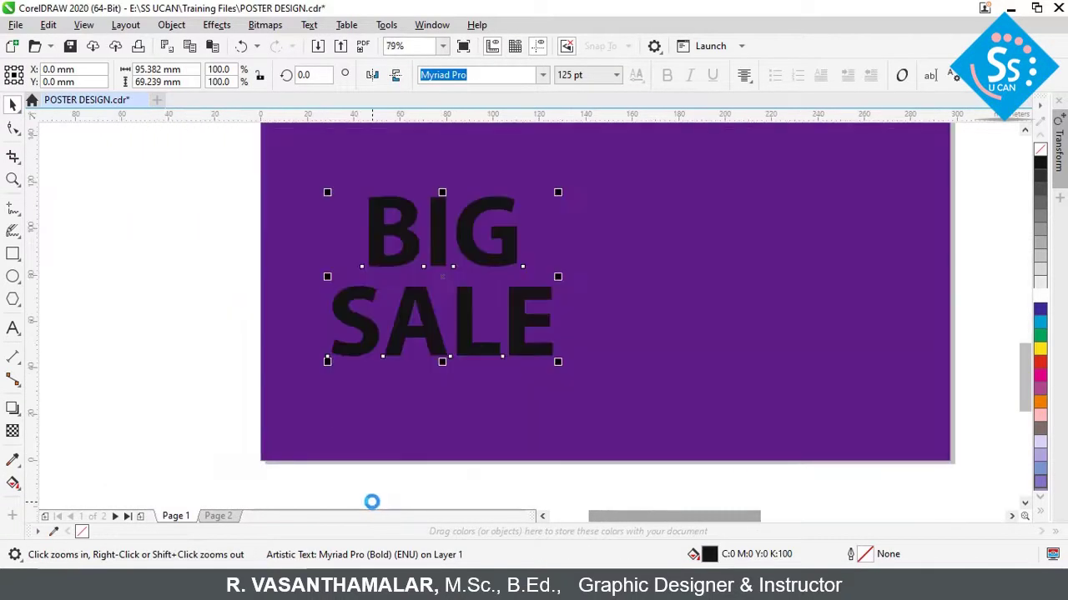
left_click(1040, 364)
right_click(1040, 297)
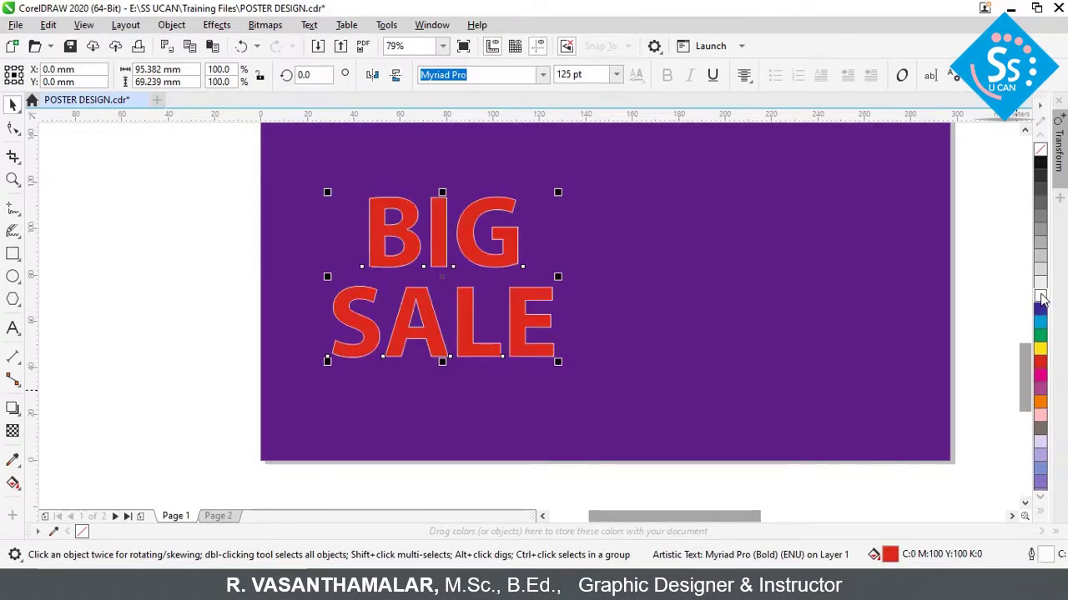
Set the text's outline width to 6 points and place the outline behind the fill.
key("F12")
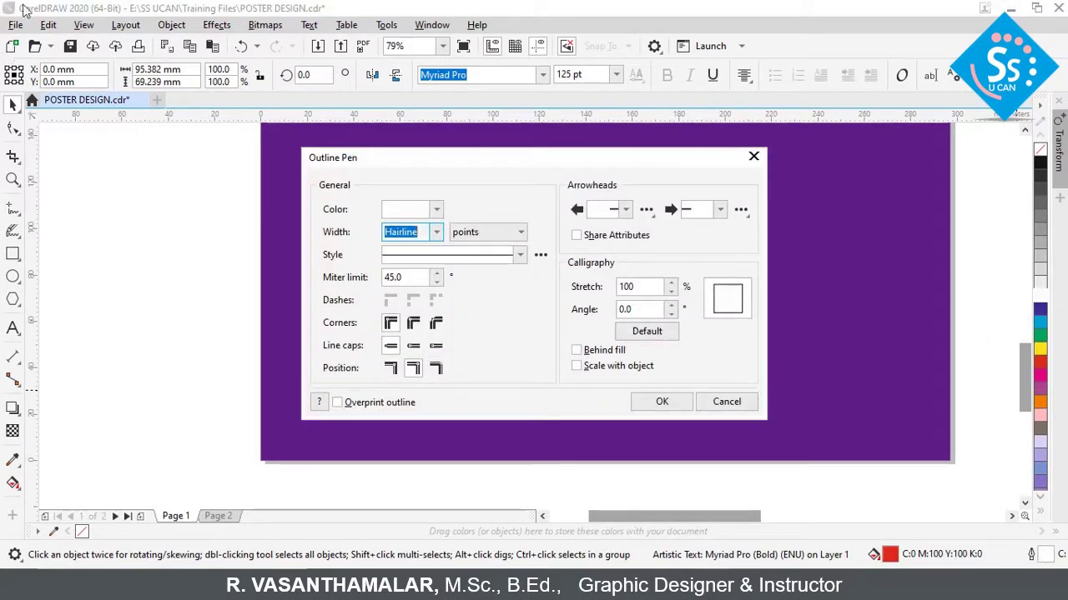
type("6")
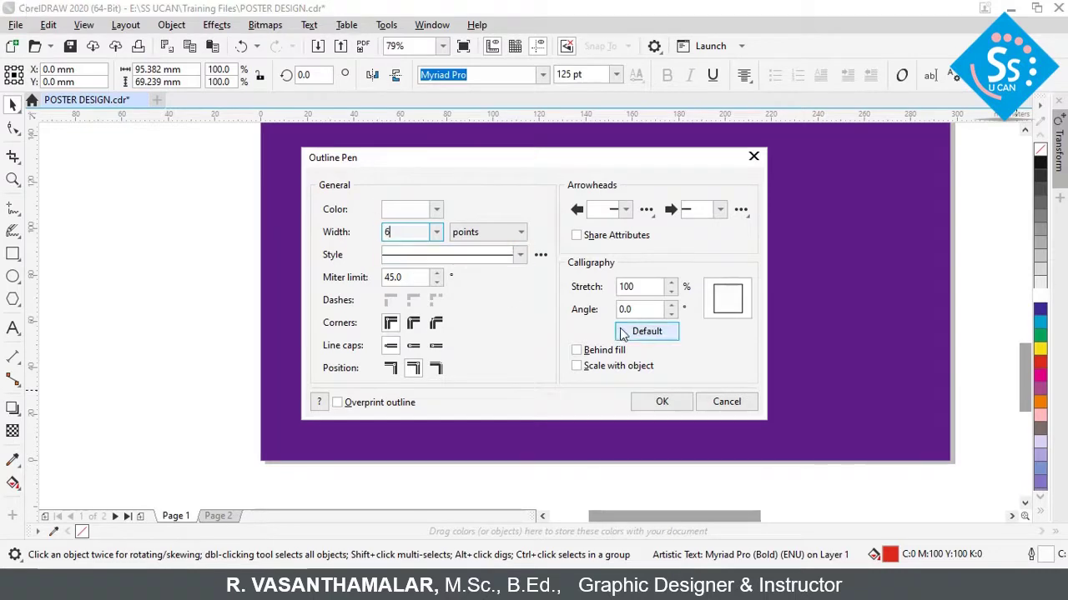
key("Tab")
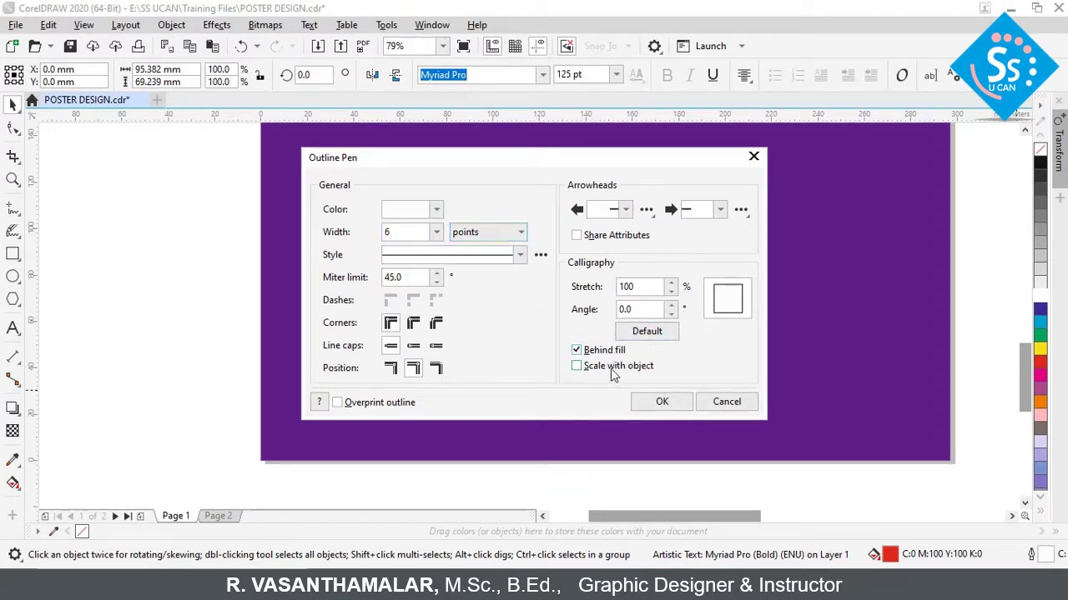
left_click(654, 403)
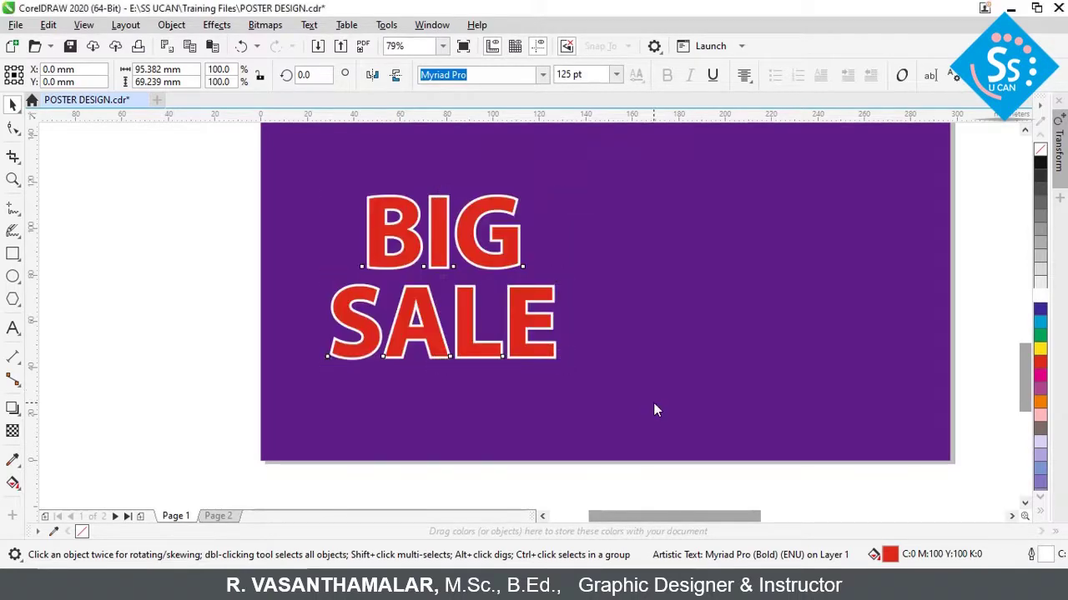
Apply a black block shadow to the BIG SALE text, extending up and right about 22 mm at about 16 degrees.
left_click(404, 241)
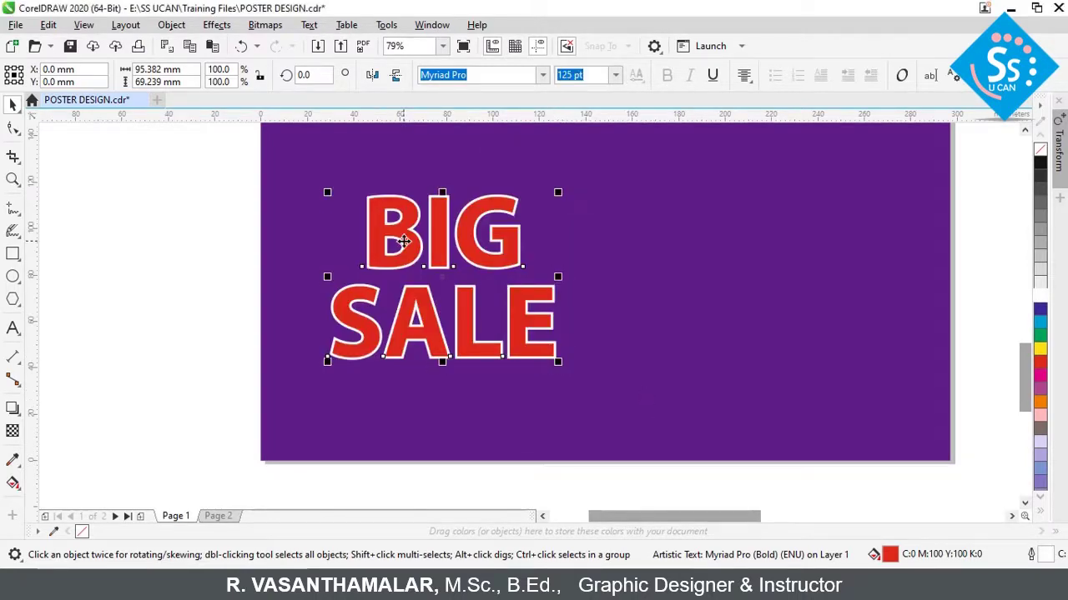
left_click(13, 410)
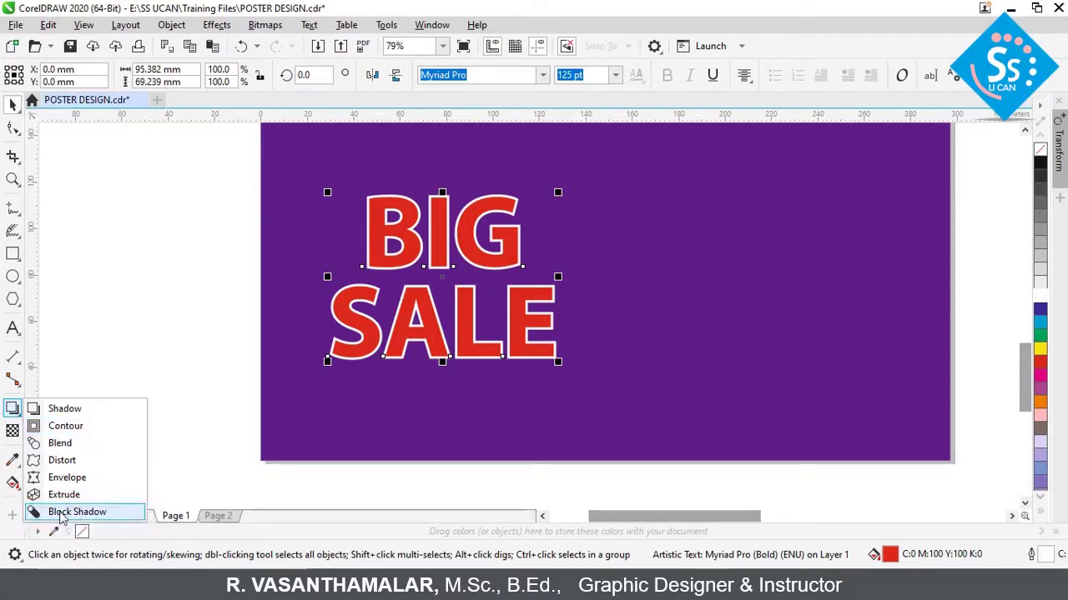
left_click(62, 514)
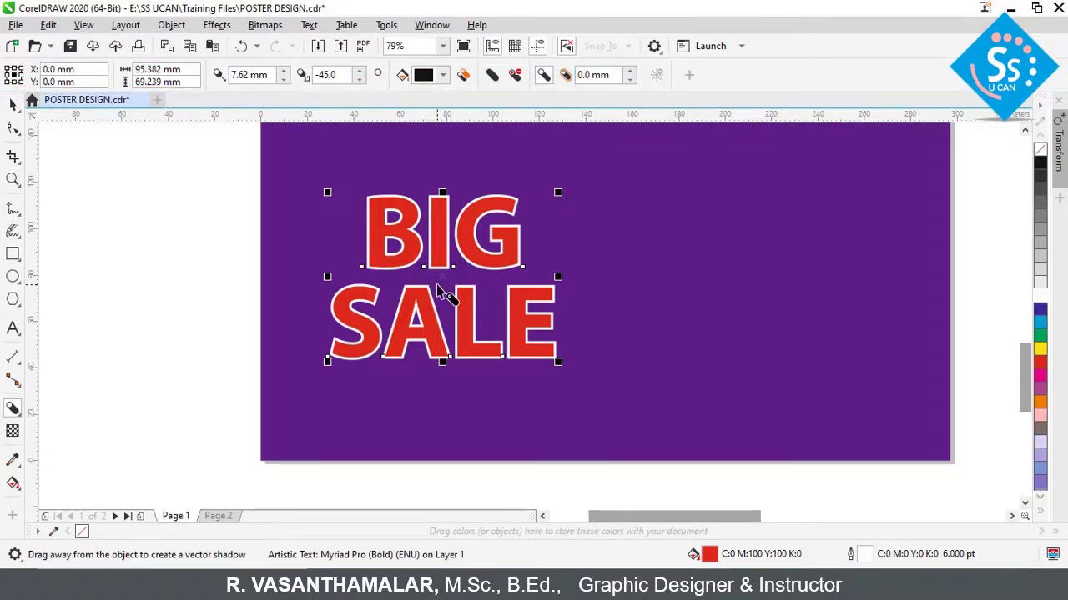
left_click_drag(442, 284, 652, 248)
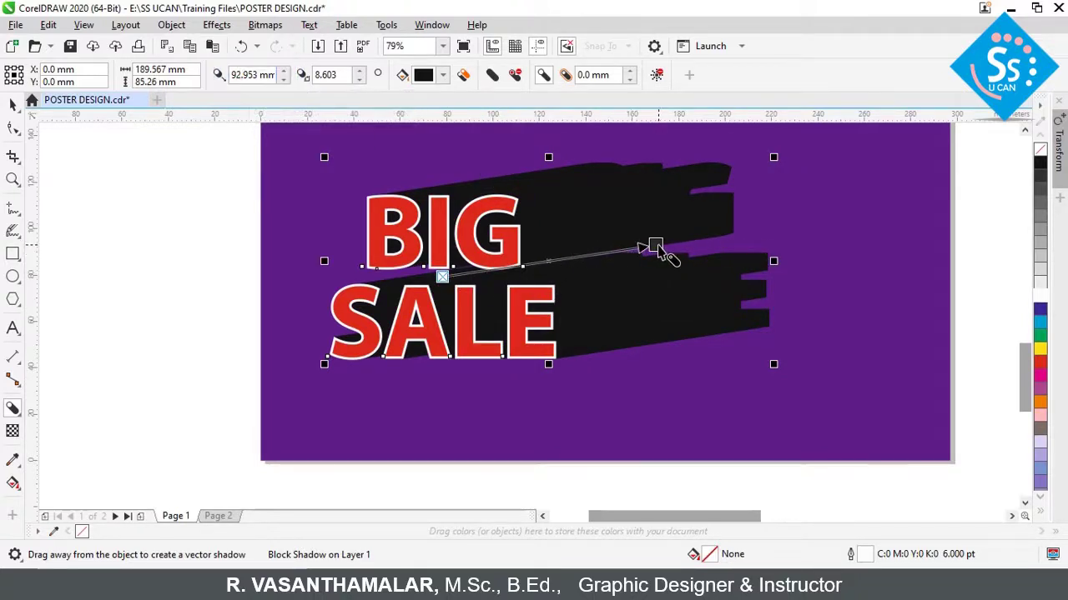
left_click_drag(654, 245, 527, 262)
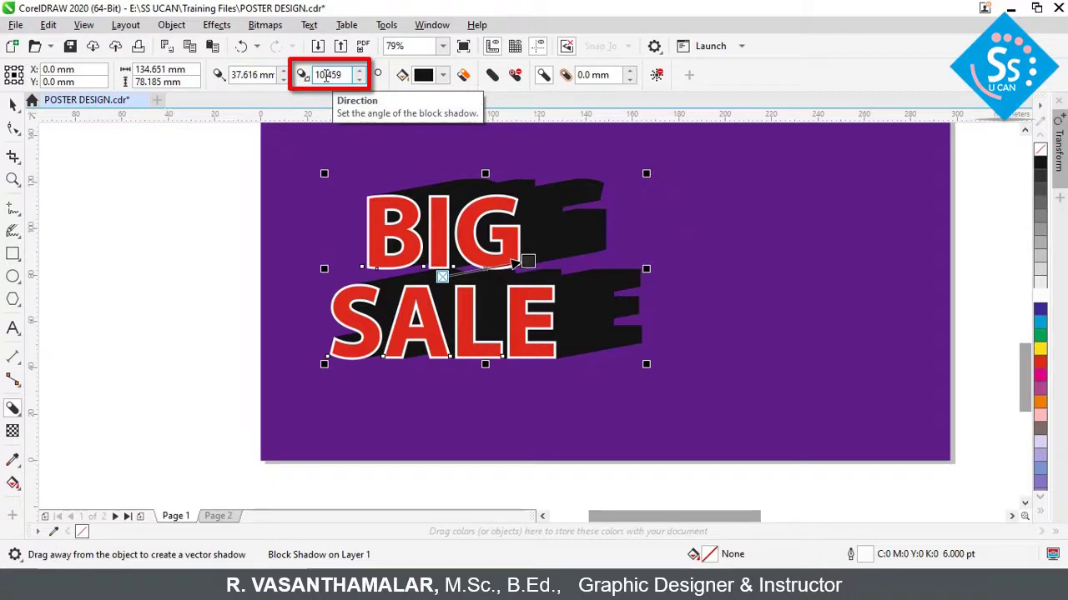
mouse_move(527, 262)
left_mouse_down()
mouse_move(492, 229)
mouse_move(360, 236)
mouse_move(438, 275)
mouse_move(492, 265)
left_mouse_up()
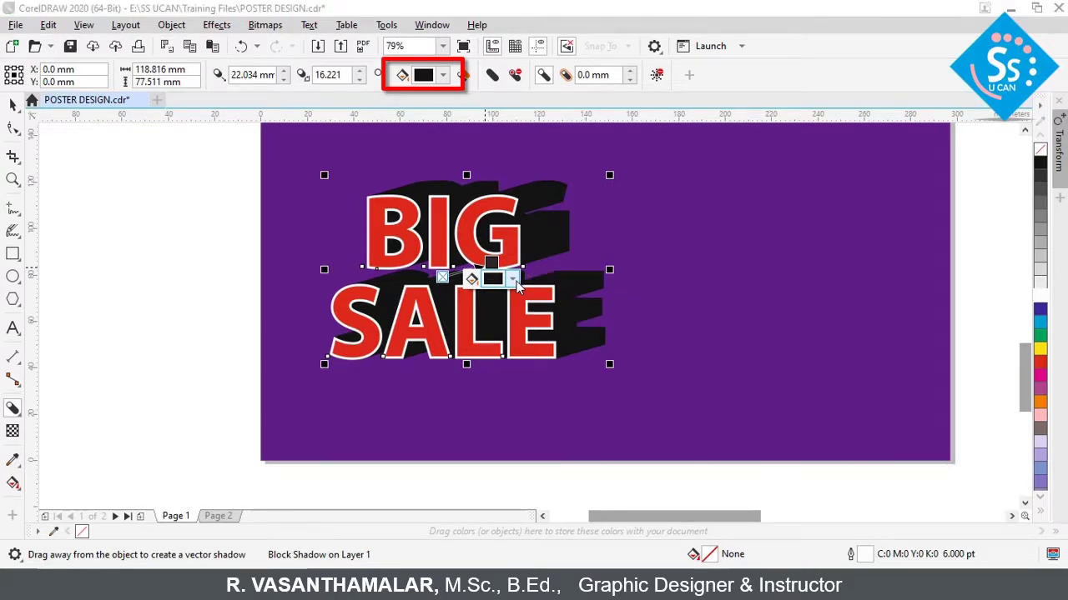
left_click(514, 282)
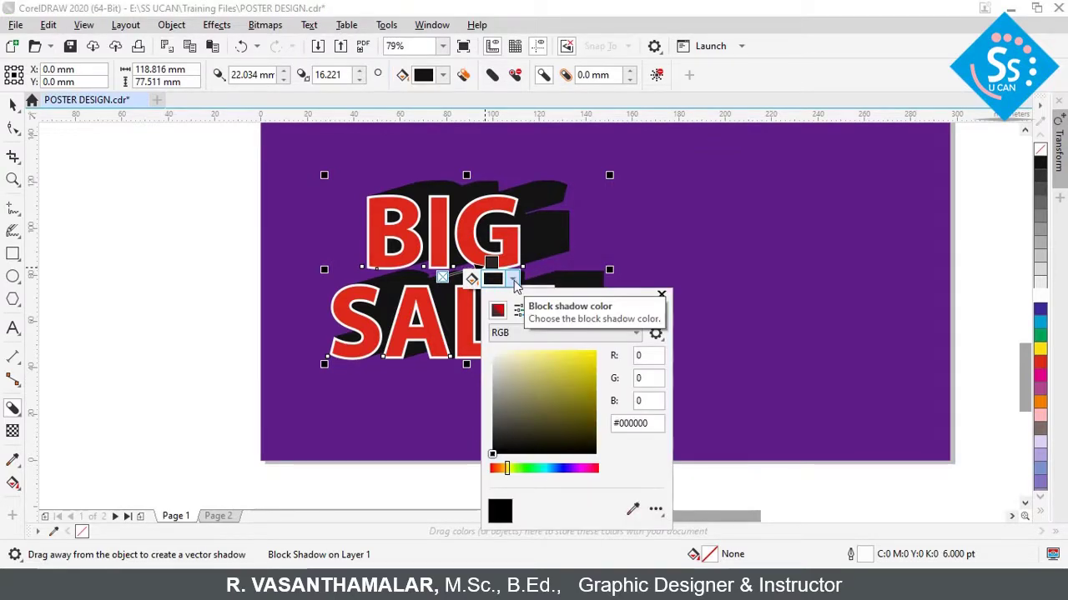
left_click(515, 284)
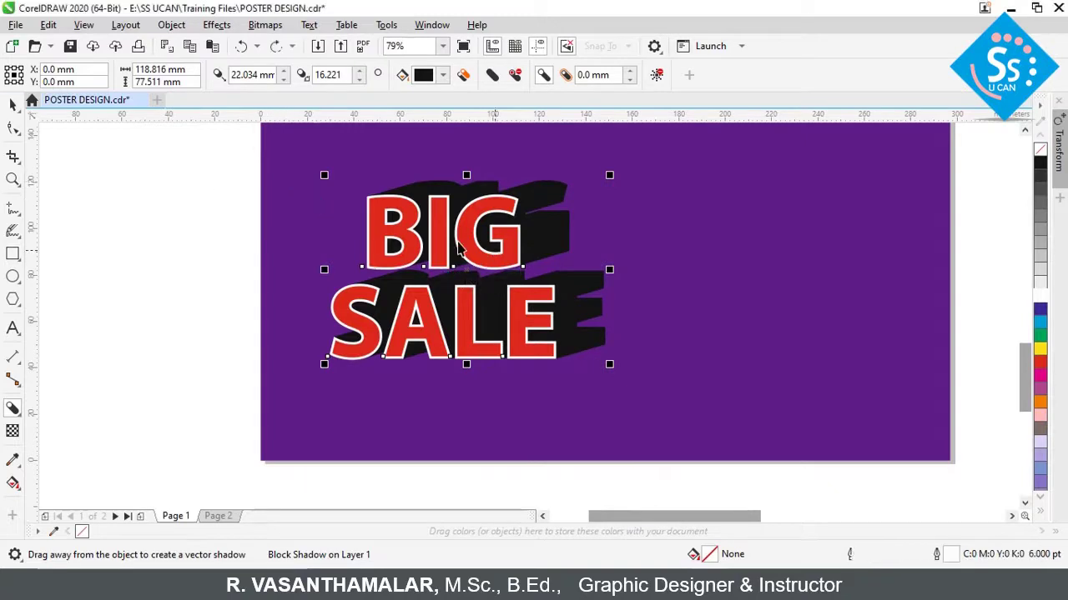
Expand the block shadow beyond the lettering by 1 mm.
key("space")
key("F2")
left_click(767, 402)
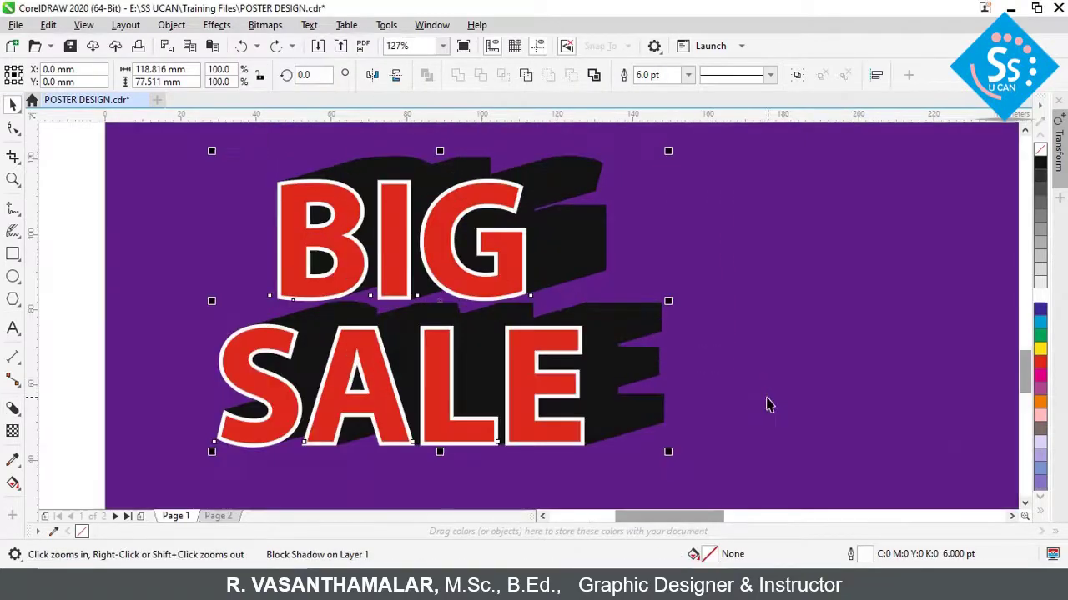
left_click(12, 406)
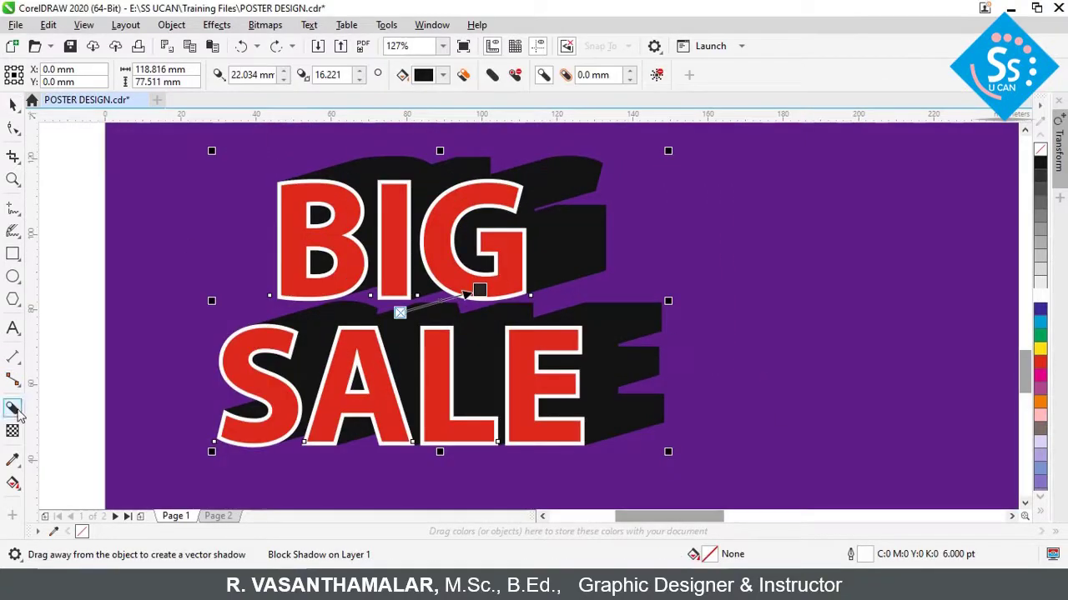
left_click(631, 72)
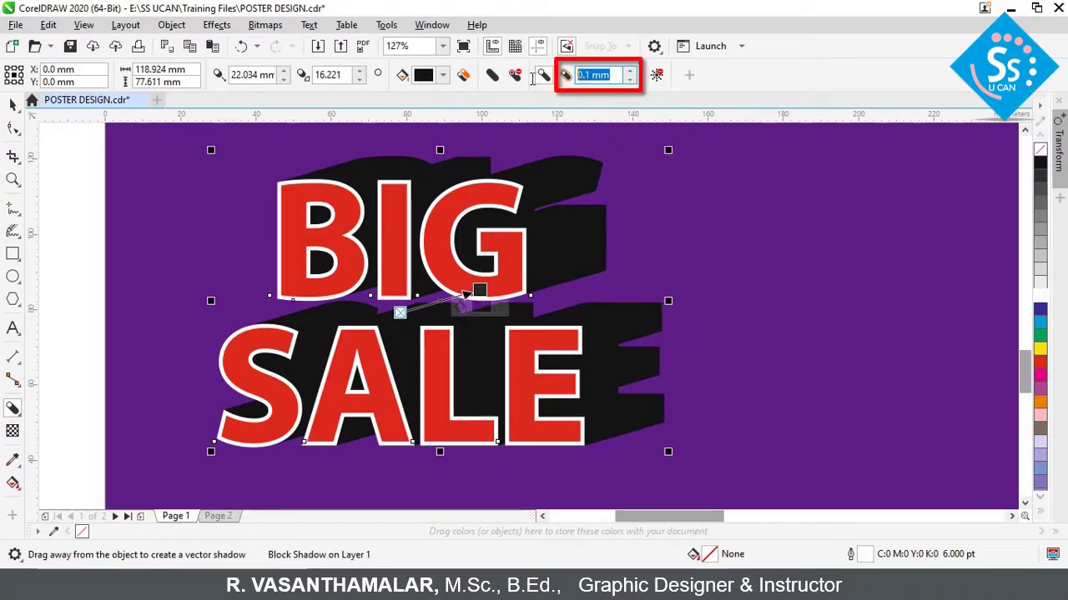
type("1")
key("Return")
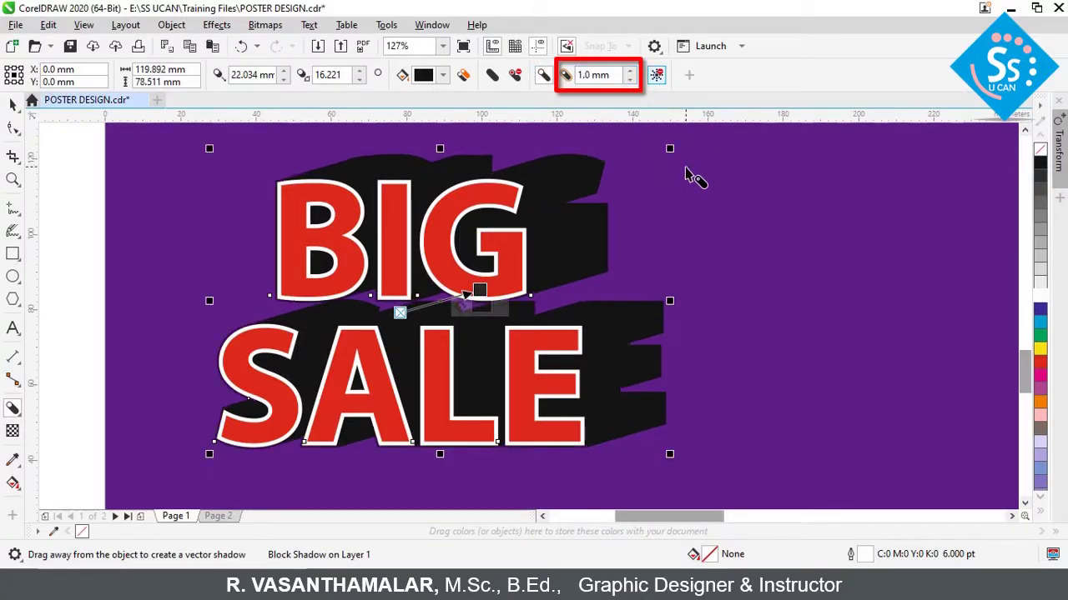
Try hole removal on the block shadow and shorten it to about 2.2 mm at about 296 degrees.
left_click(516, 77)
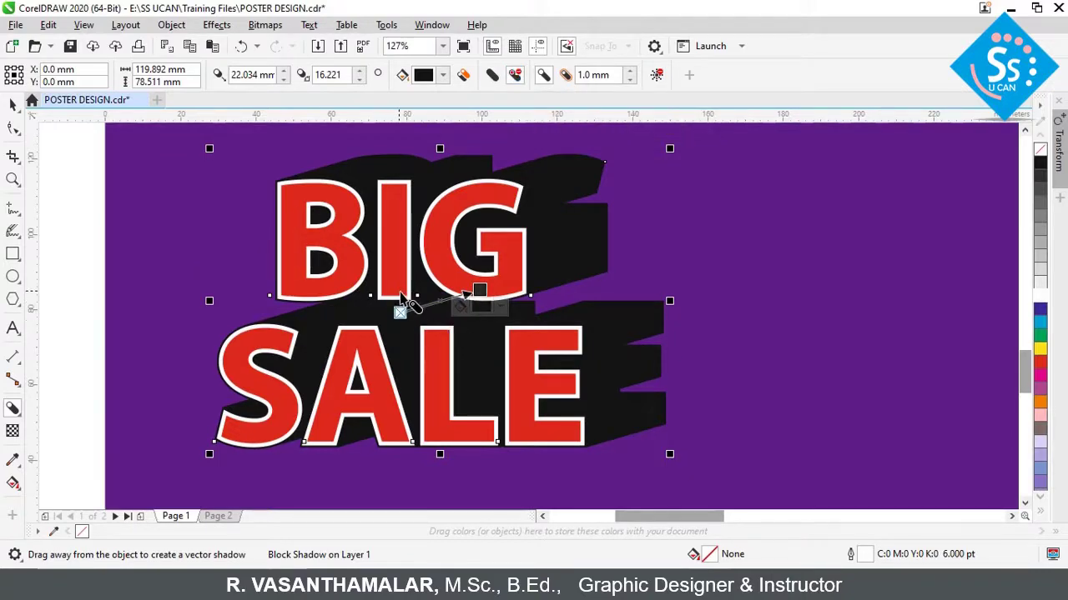
mouse_move(391, 302)
left_mouse_down()
mouse_move(404, 333)
mouse_move(397, 310)
left_mouse_up()
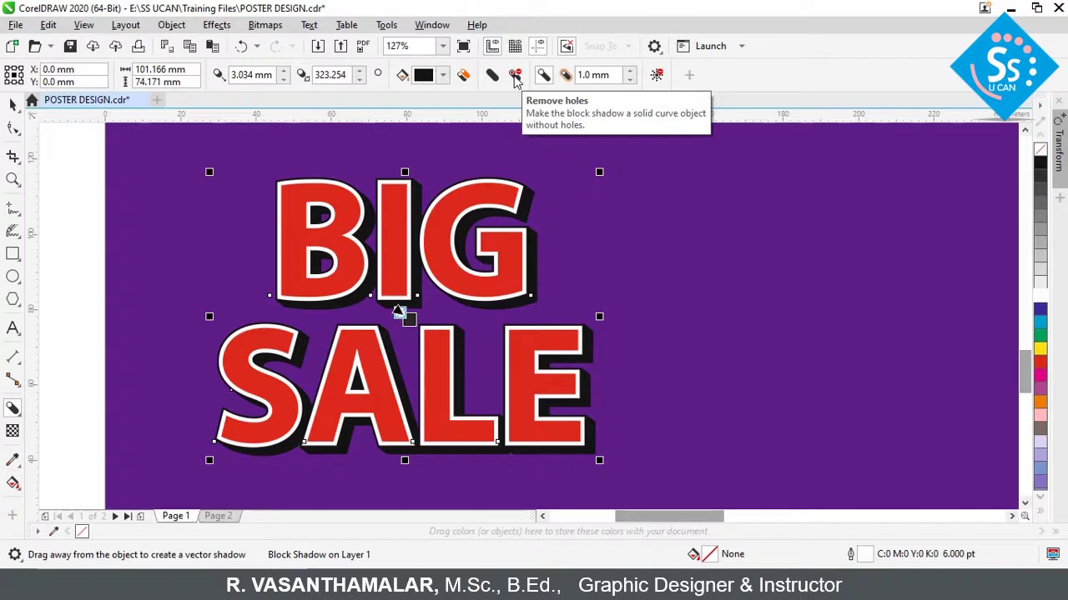
left_click(515, 76)
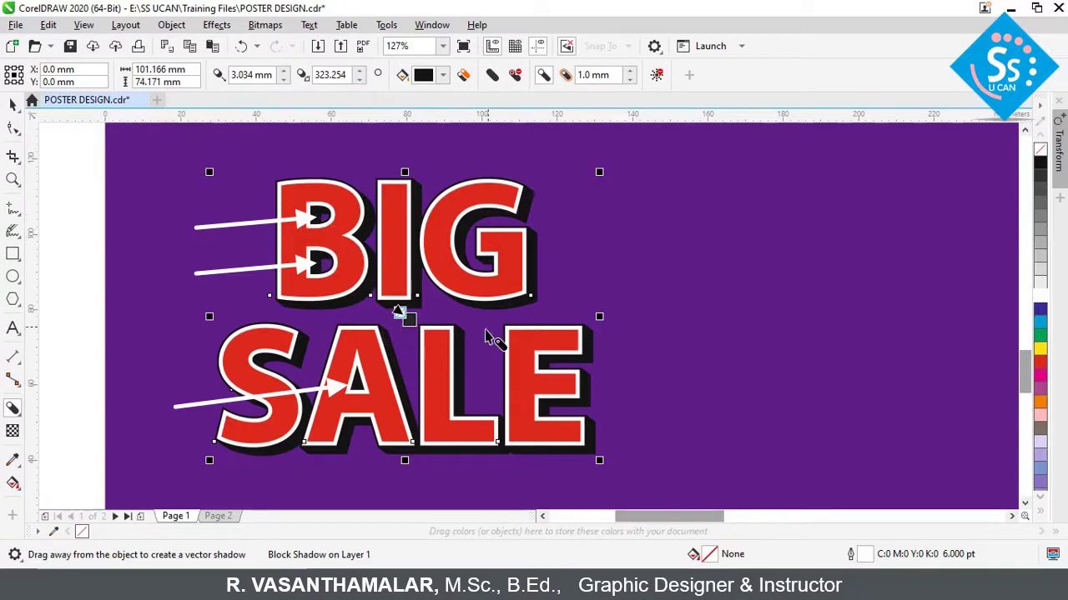
mouse_move(400, 313)
left_mouse_down()
mouse_move(377, 310)
mouse_move(405, 324)
left_mouse_up()
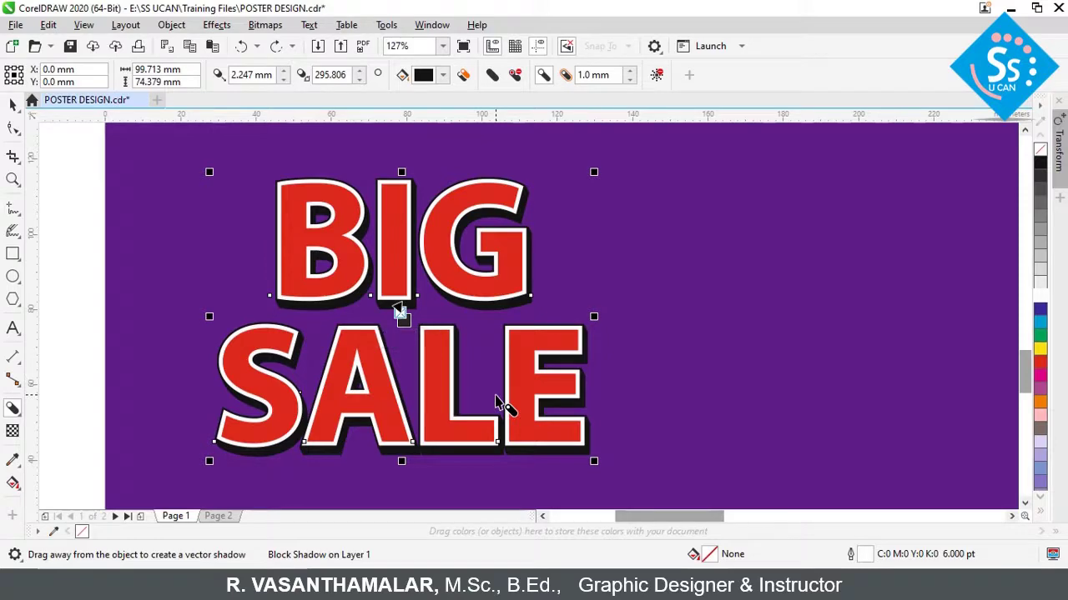
key("F9")
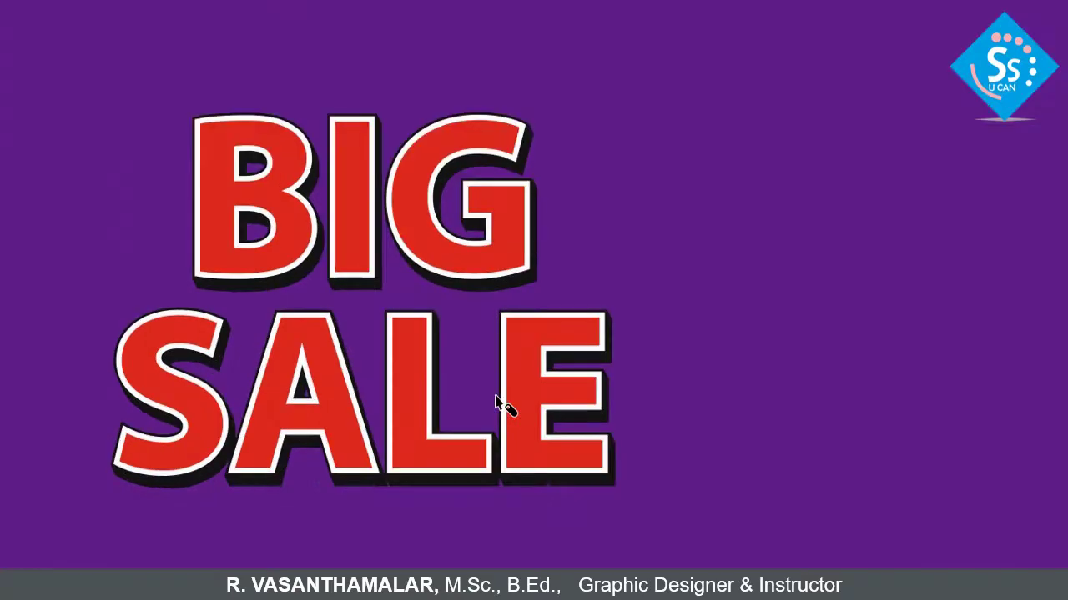
left_click(425, 388)
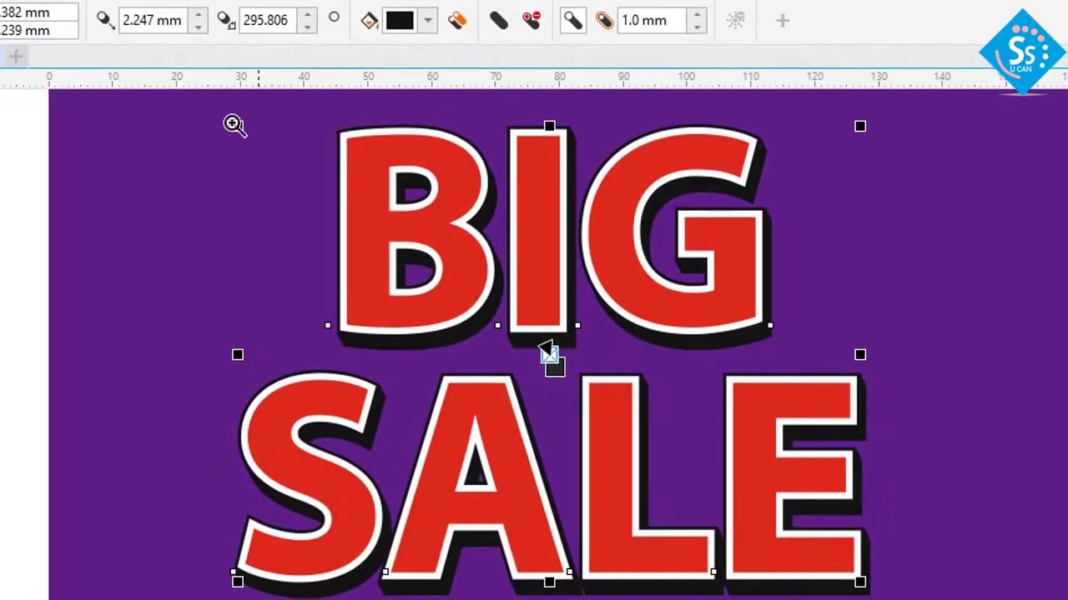
Simplify the block shadow so it is trimmed where it overlaps the lettering, and preview the artwork full screen.
left_click_drag(138, 90, 897, 322)
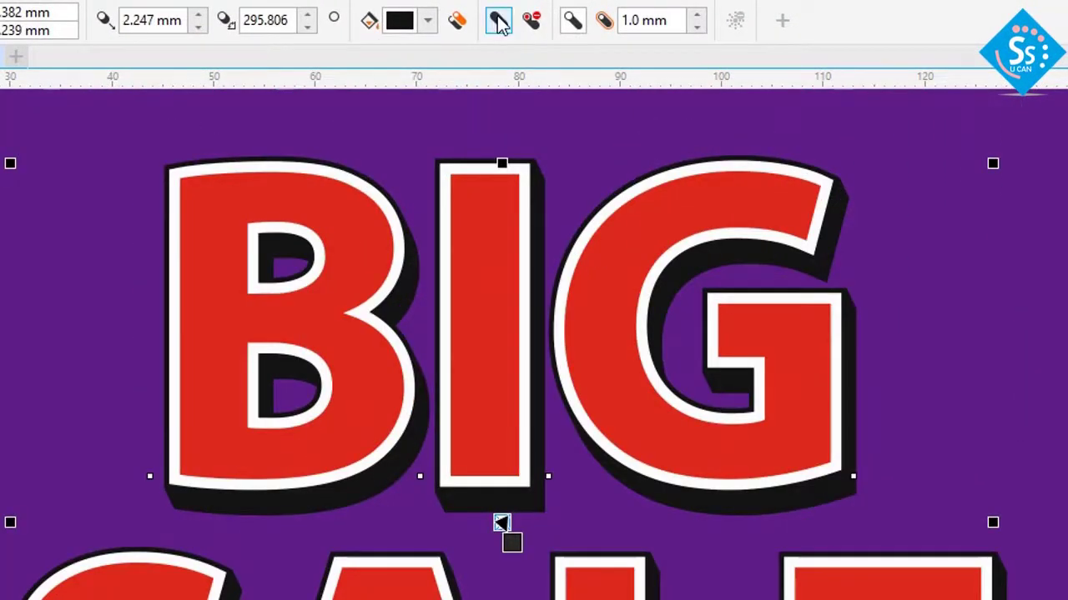
left_click(499, 23)
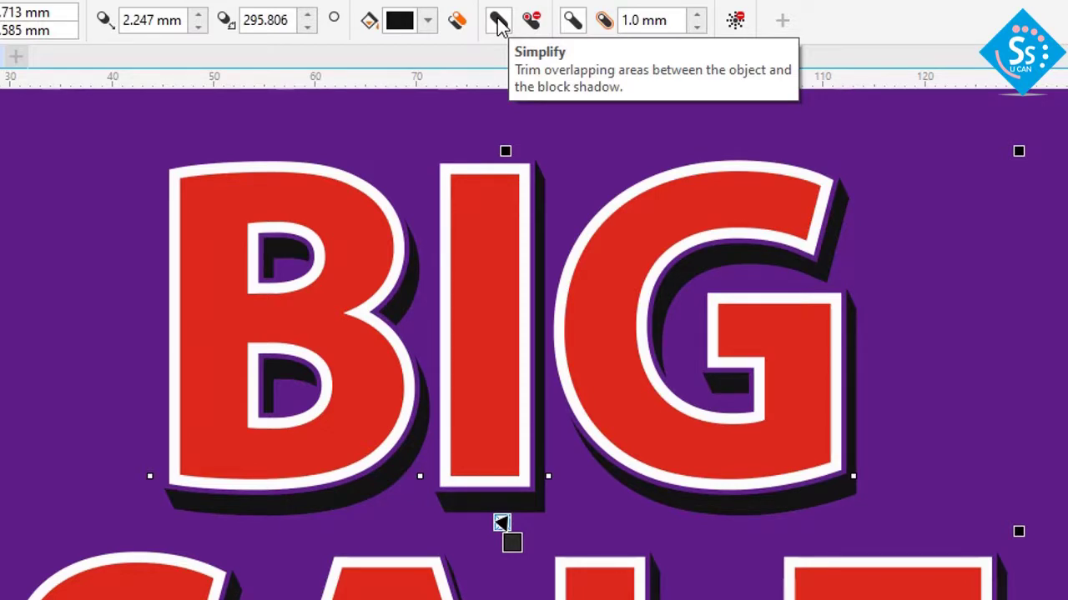
left_click(499, 23)
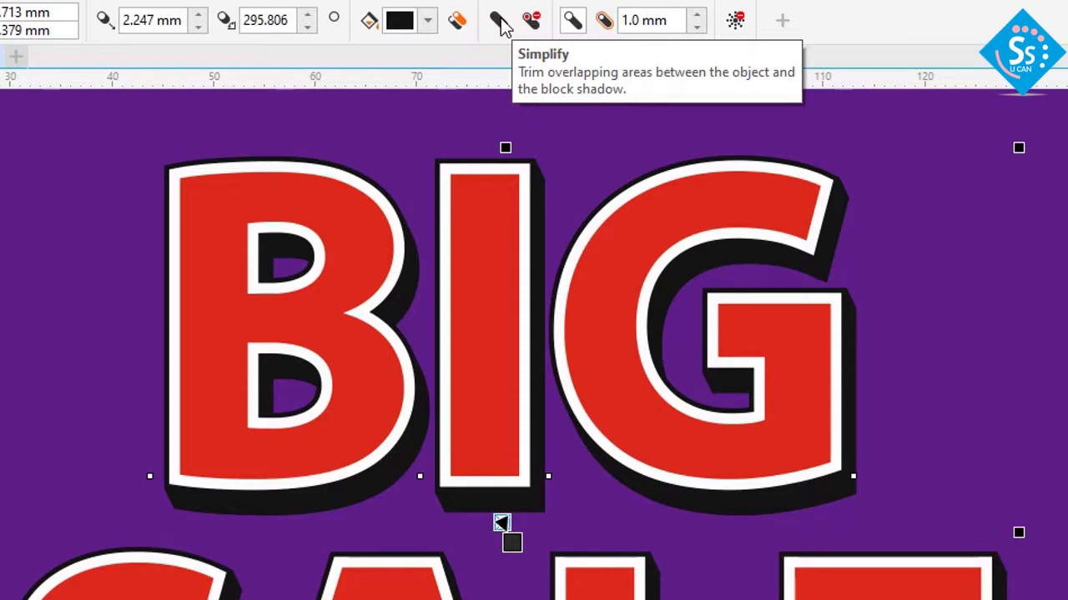
left_click(497, 21)
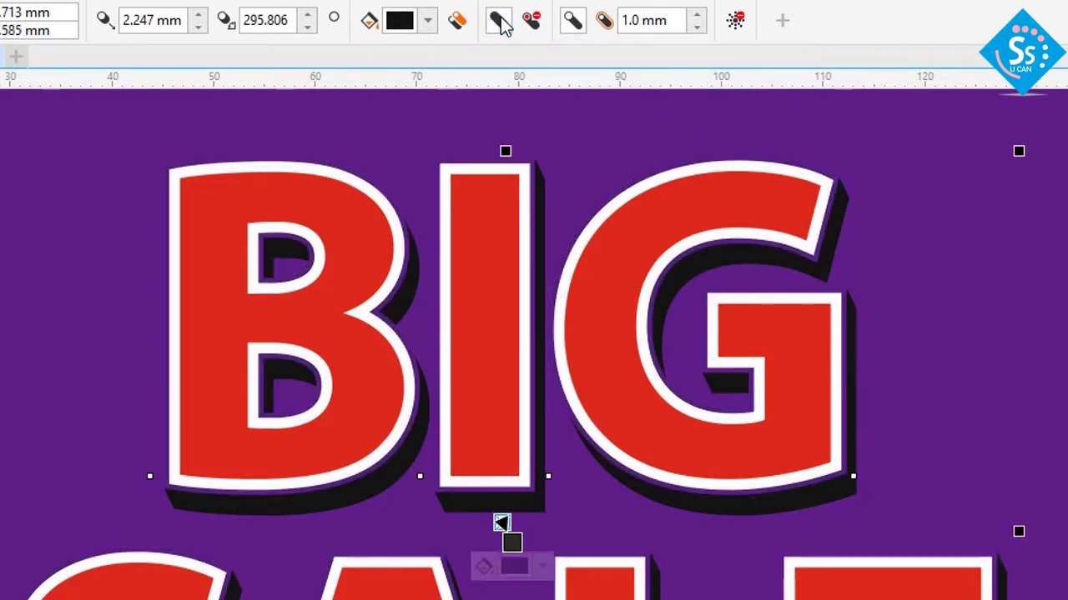
key("F9")
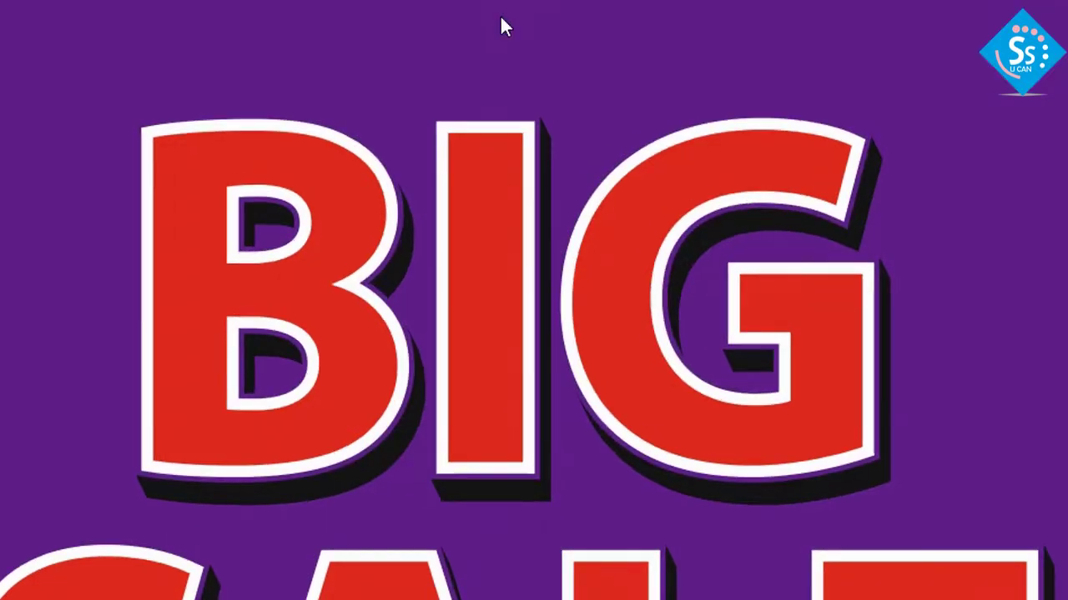
Examine the gap between the BIG SALE lettering and its block shadow in full-screen preview and up close.
key("F9")
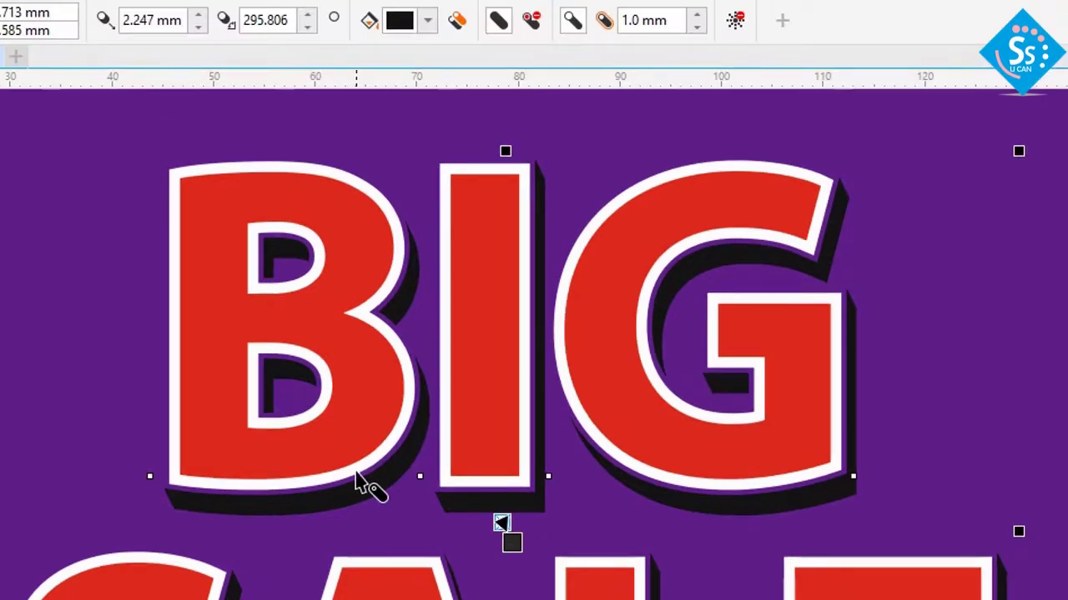
key("F9")
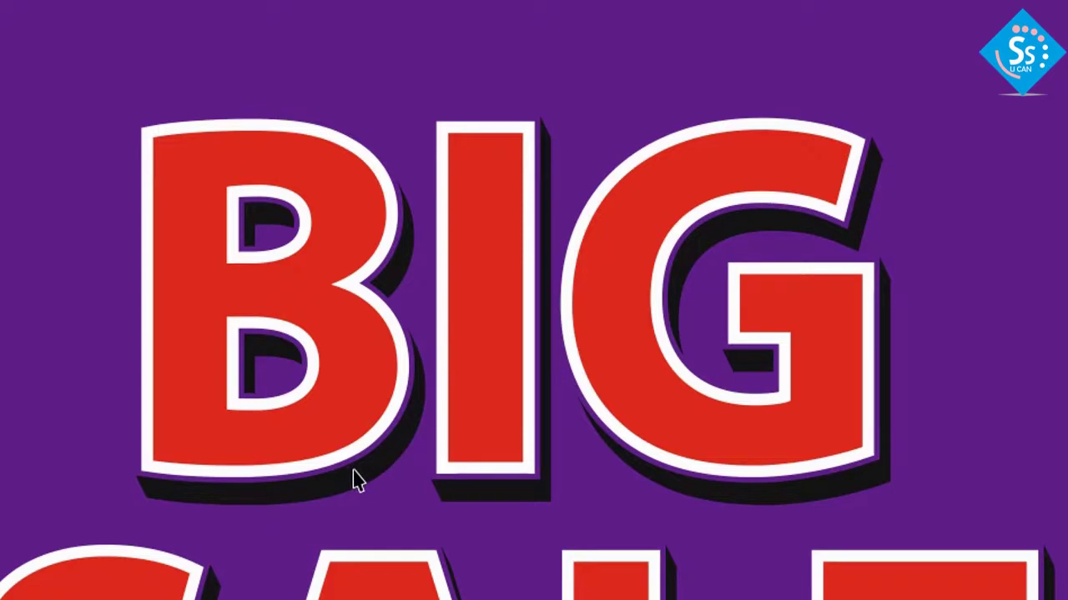
key("Escape")
key("z")
left_click_drag(351, 409, 450, 484)
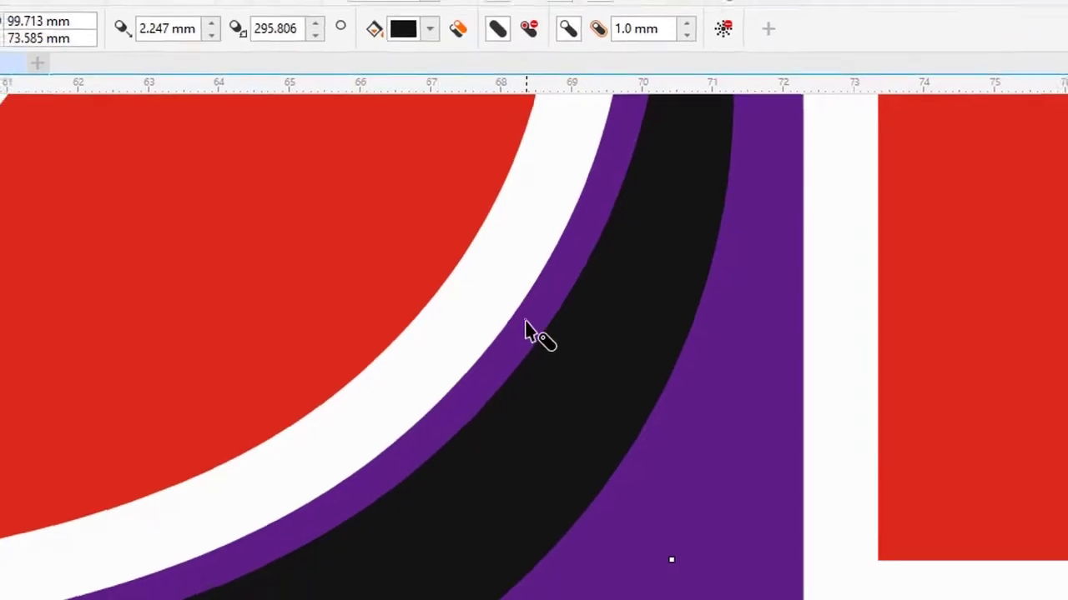
scroll(528, 337, "down", 4)
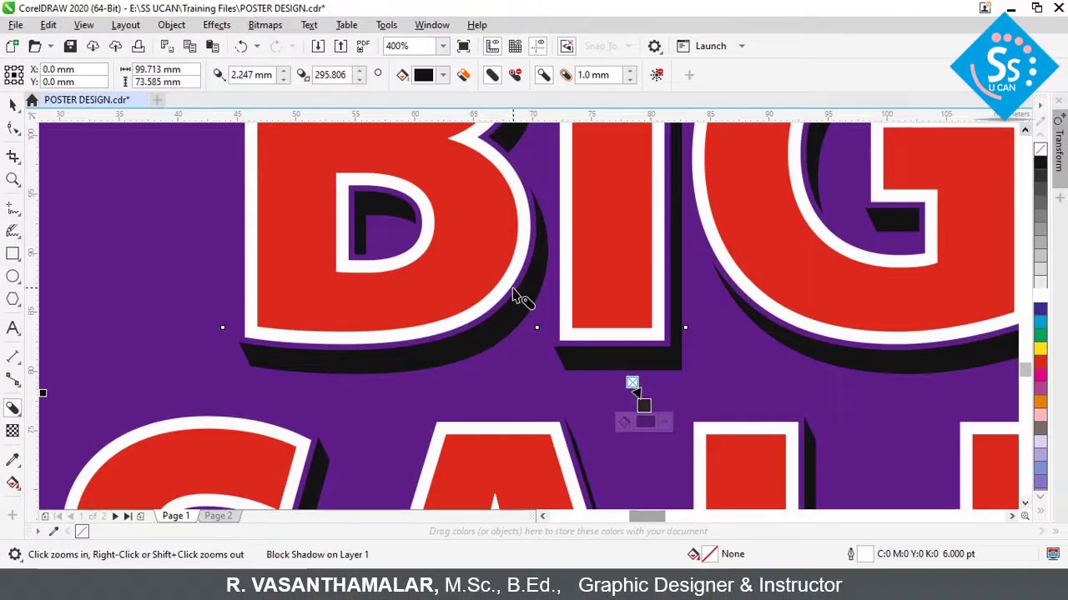
scroll(516, 297, "down", 3)
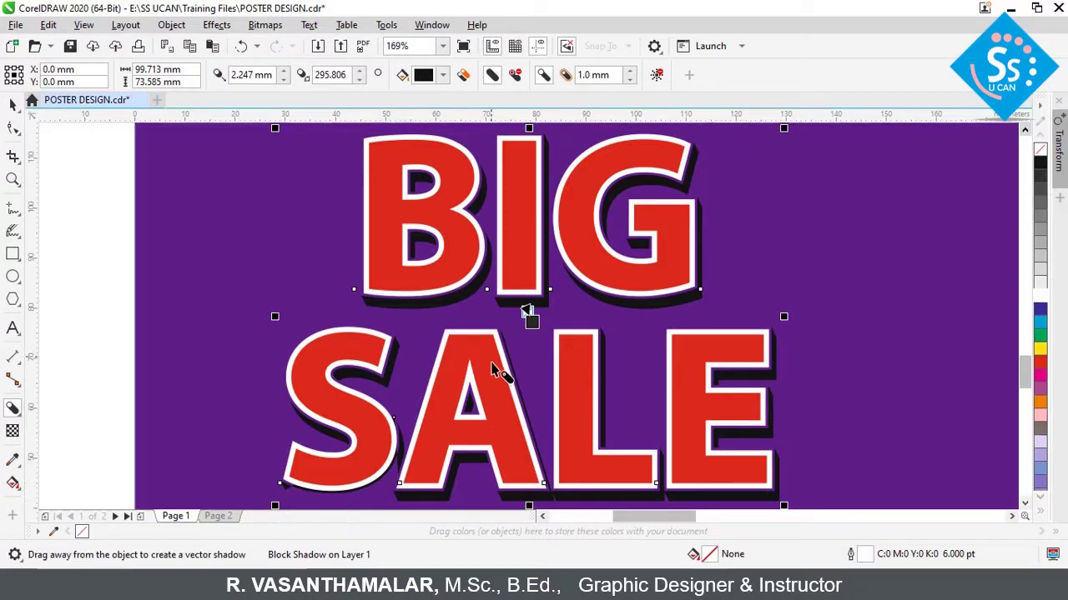
Redirect the BIG SALE block shadow to about 2.8 mm at about 305 degrees, and widen the text's character spacing.
left_click_drag(490, 312, 511, 338)
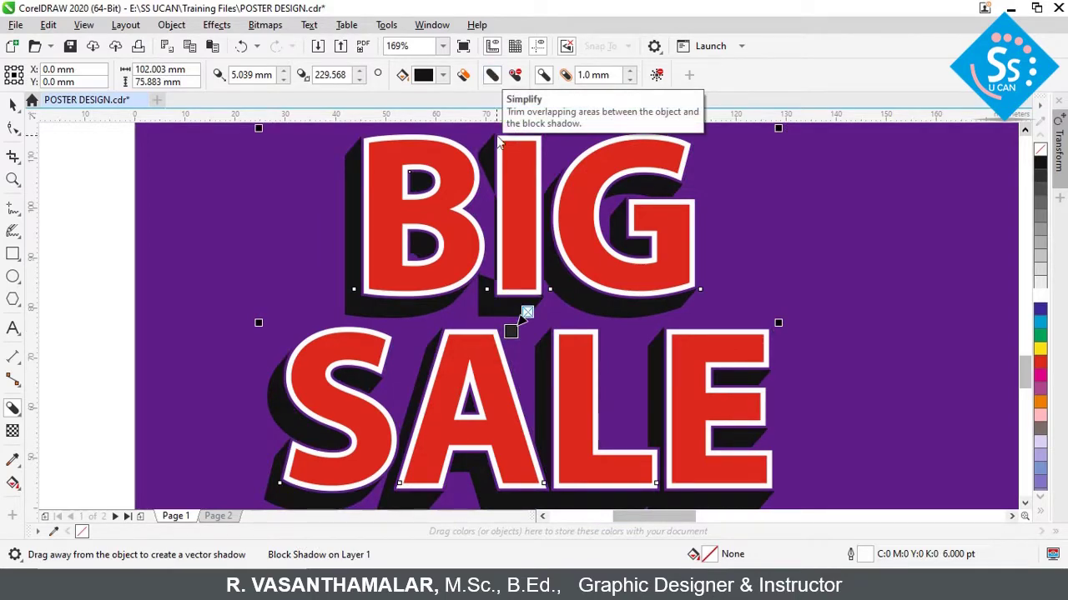
left_click_drag(527, 312, 541, 335)
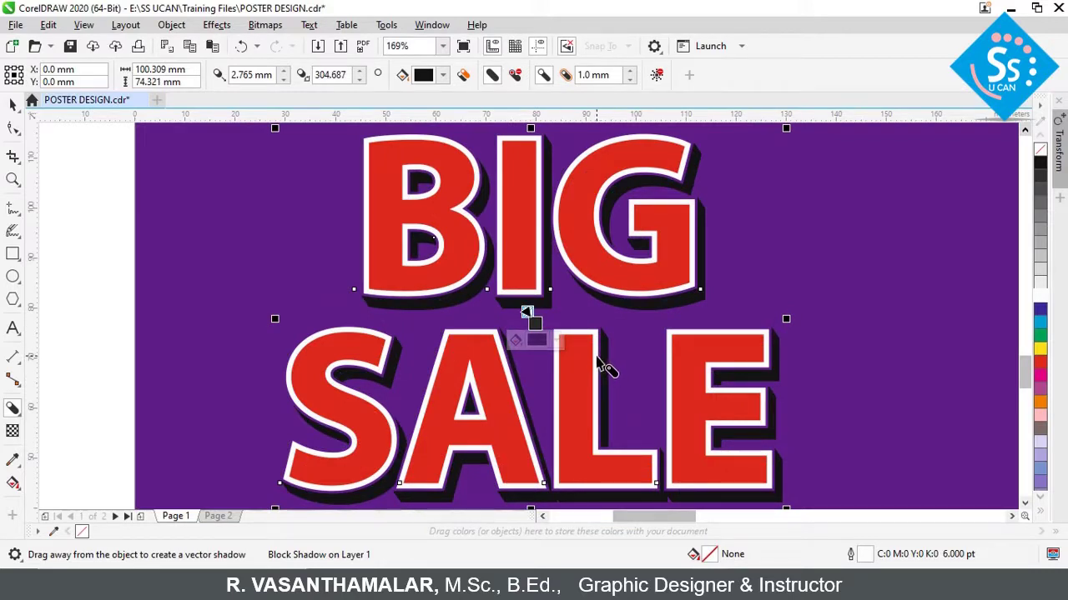
left_click(84, 187)
key("F10")
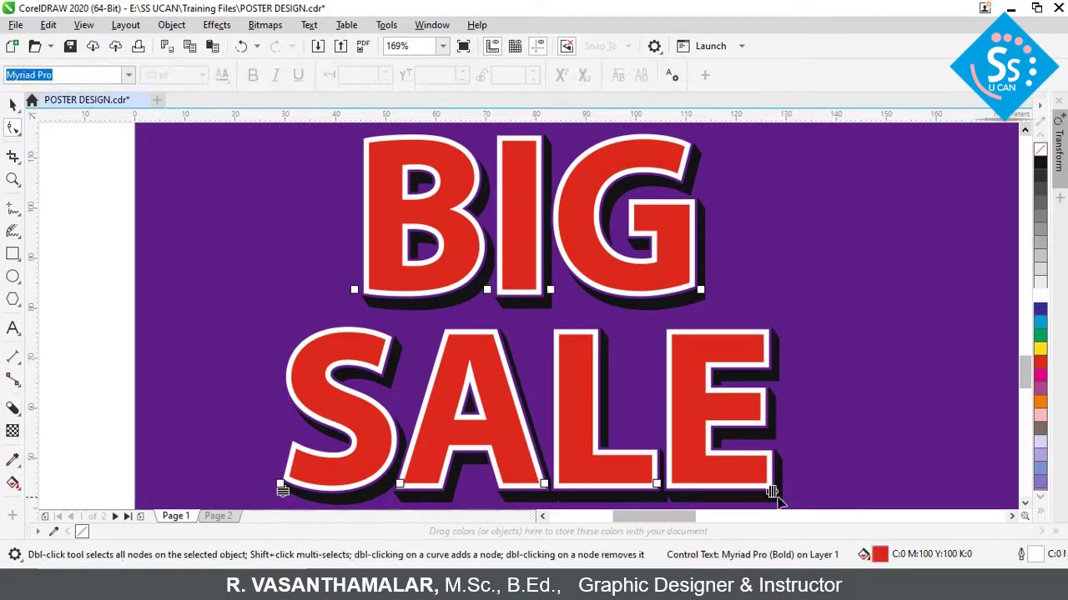
left_click_drag(773, 493, 848, 395)
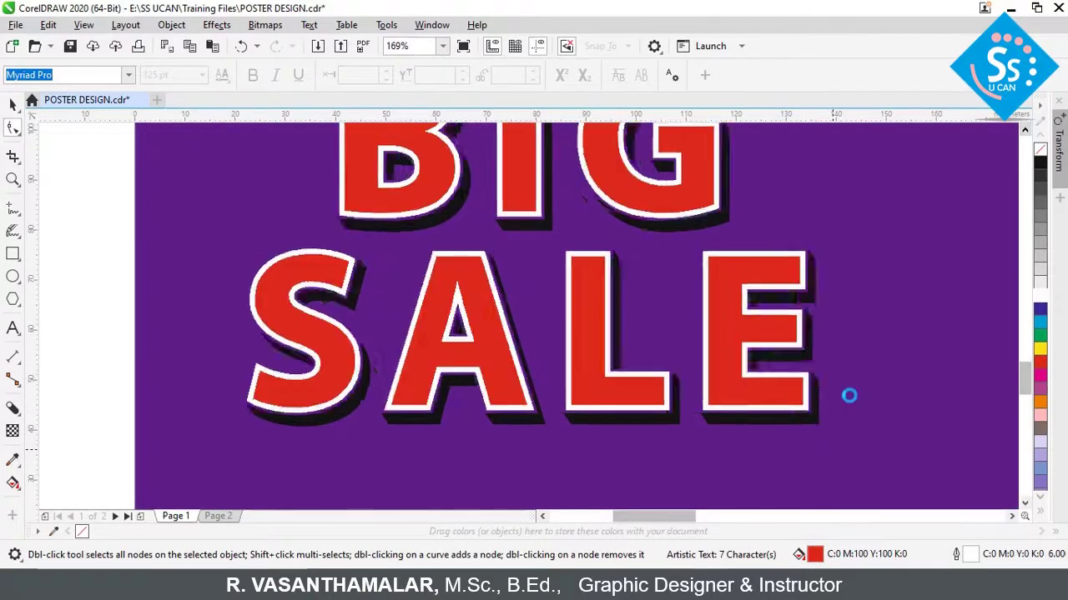
Examine the Festive Offer badge and the sparkles beside BIG SALE on the reference poster.
left_click(1025, 131)
left_click(1024, 131)
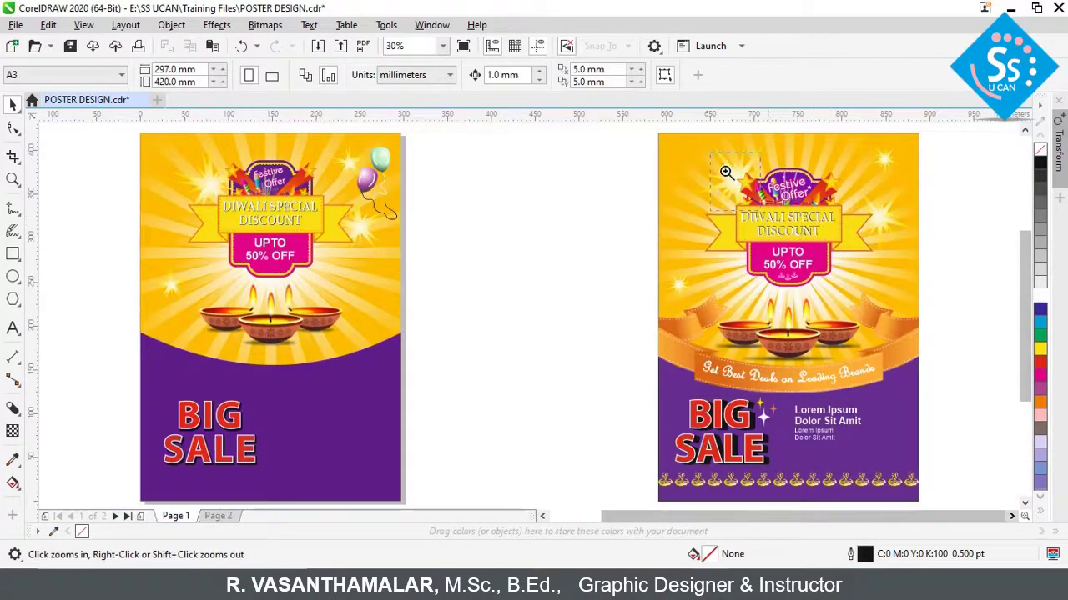
left_click_drag(726, 172, 851, 239)
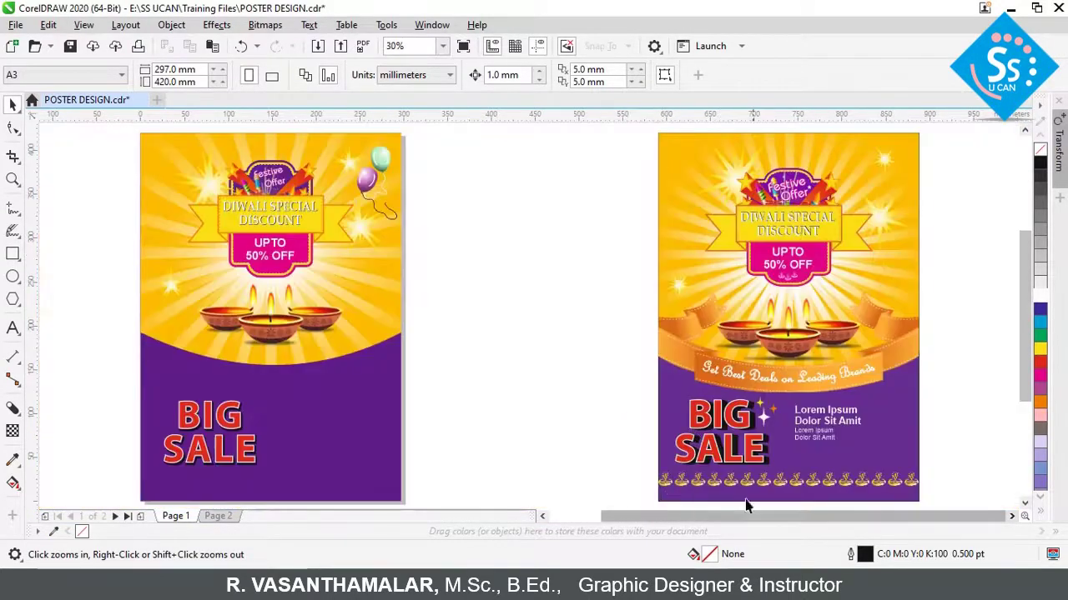
key("F4")
left_click_drag(696, 415, 822, 488)
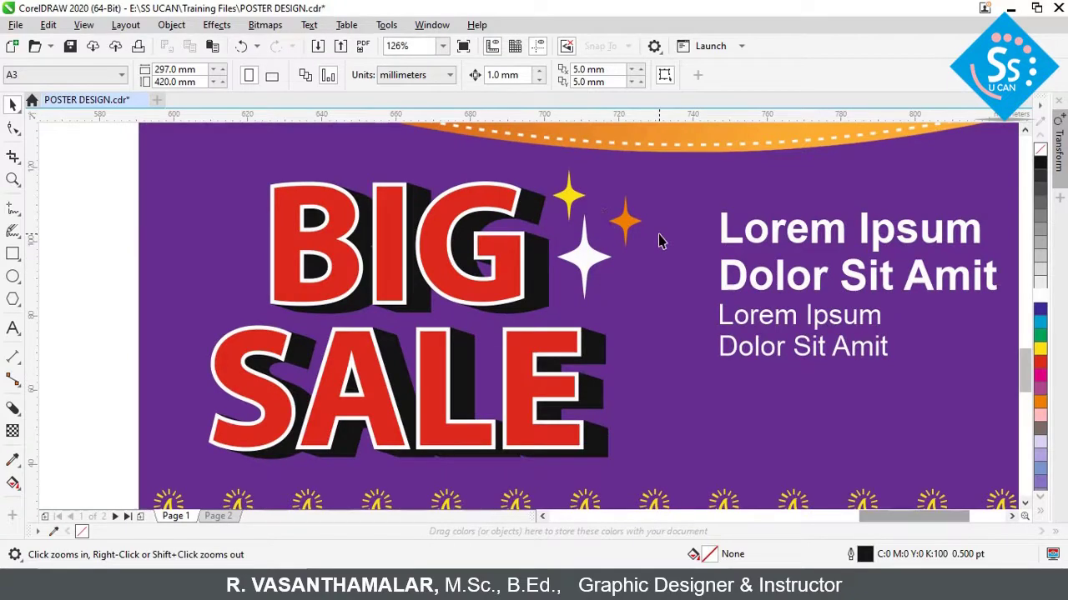
Draw two small five-pointed stars beside the Festive Offer lettering, the one near Offer about 6.1 by 7.5 mm.
key("F4")
left_click(13, 301)
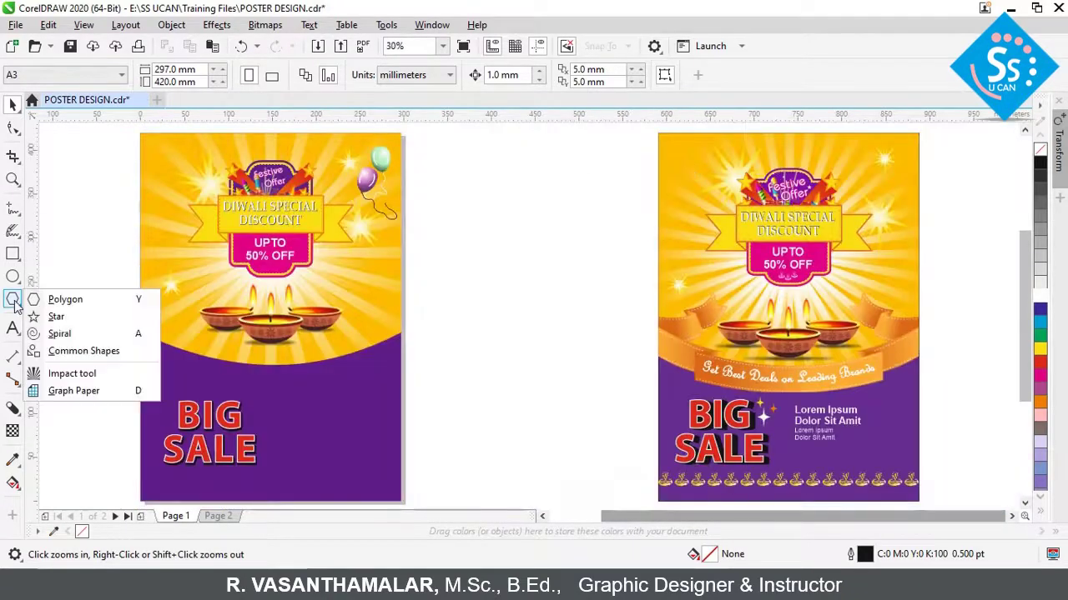
left_click(56, 316)
scroll(336, 219, "up", 5)
left_click_drag(526, 266, 566, 312)
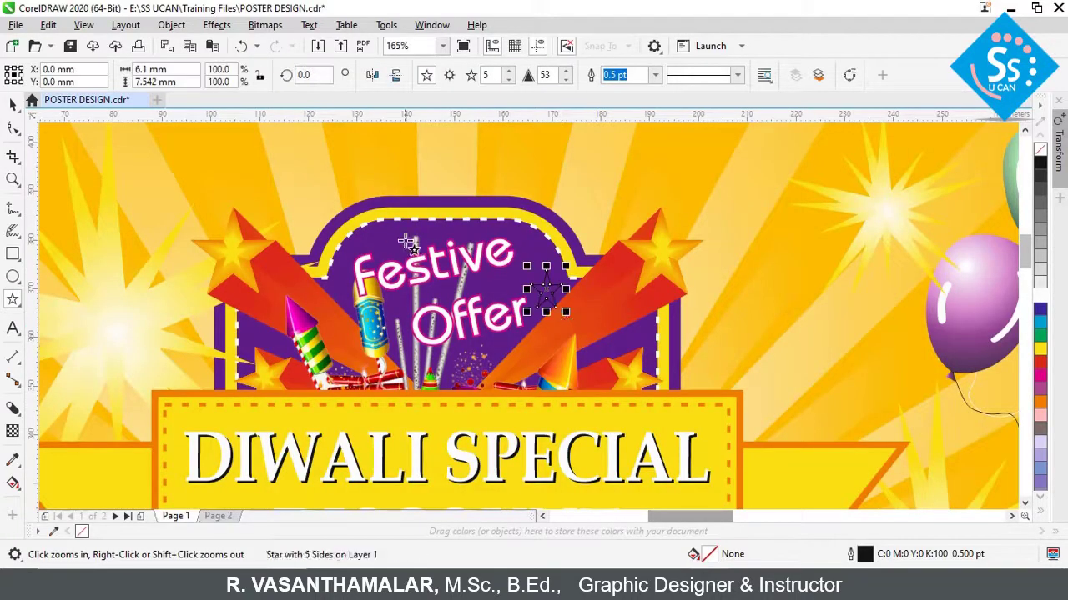
left_click_drag(373, 235, 393, 255)
Fill both stars white without an outline, and flatten the star beside Offer to about 5.6 mm high.
key("space")
left_click(547, 289, "shift")
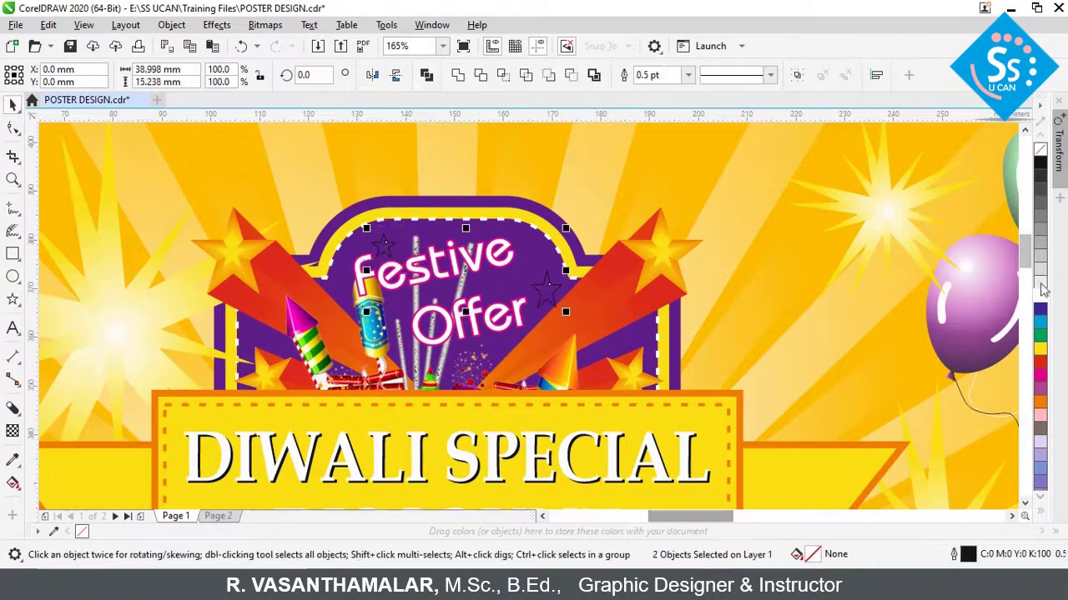
left_click(1041, 294)
right_click(1040, 149)
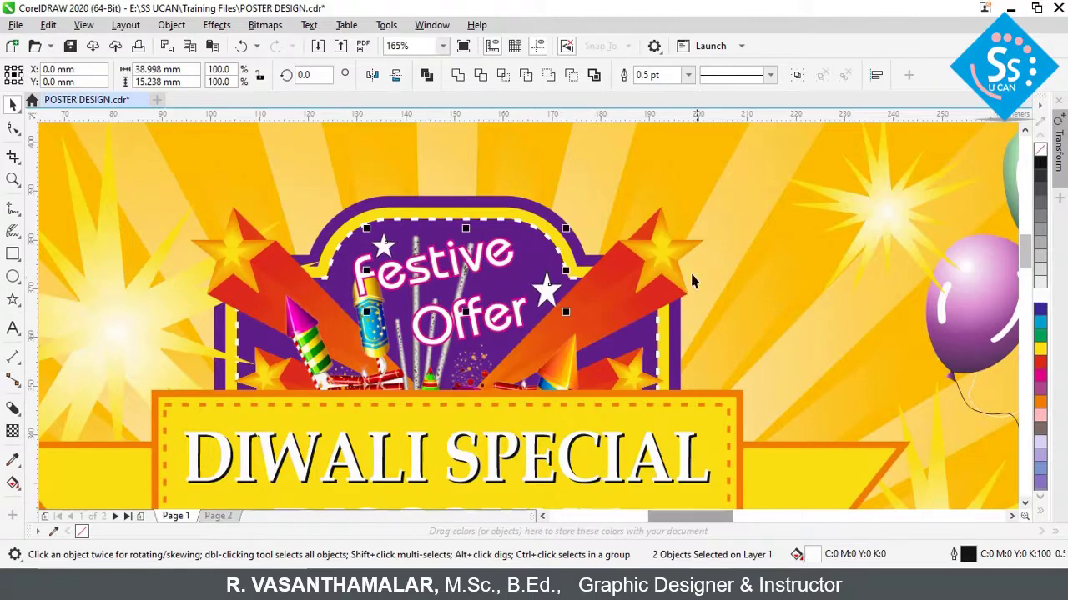
left_click(615, 288)
left_click(546, 290)
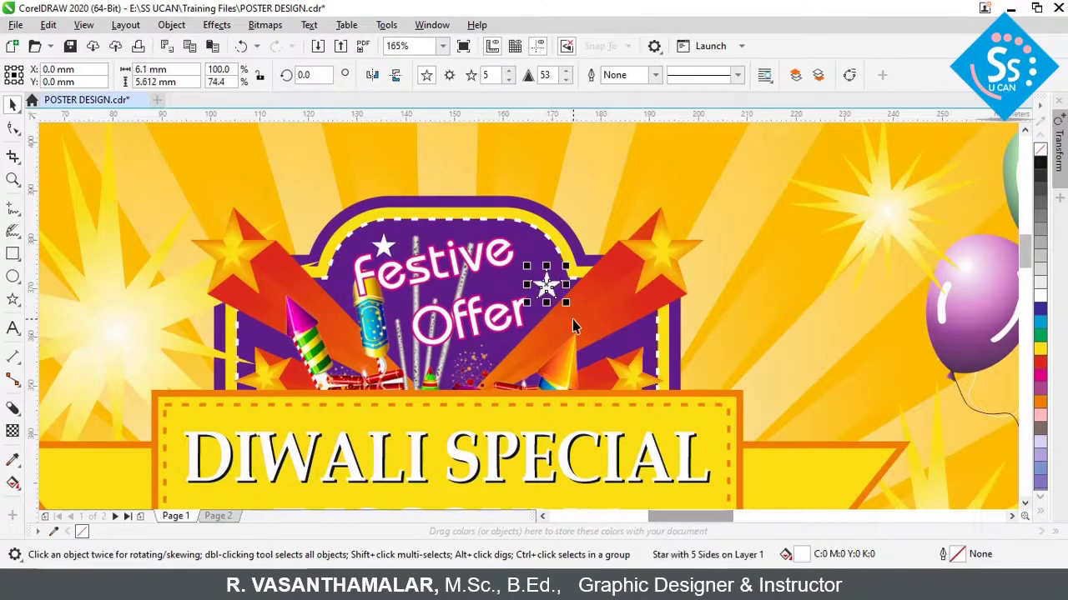
Draw a four-sided polygon about 62 mm wide and 77 mm tall in the empty area between the two posters.
key("F4")
left_click(93, 348)
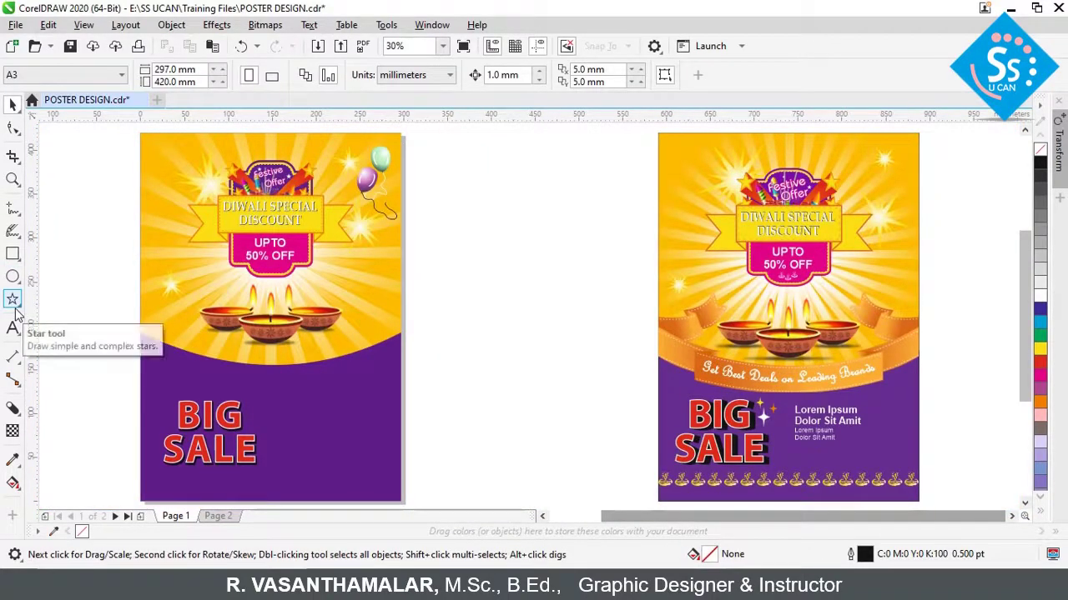
left_click(14, 301)
left_click(52, 301)
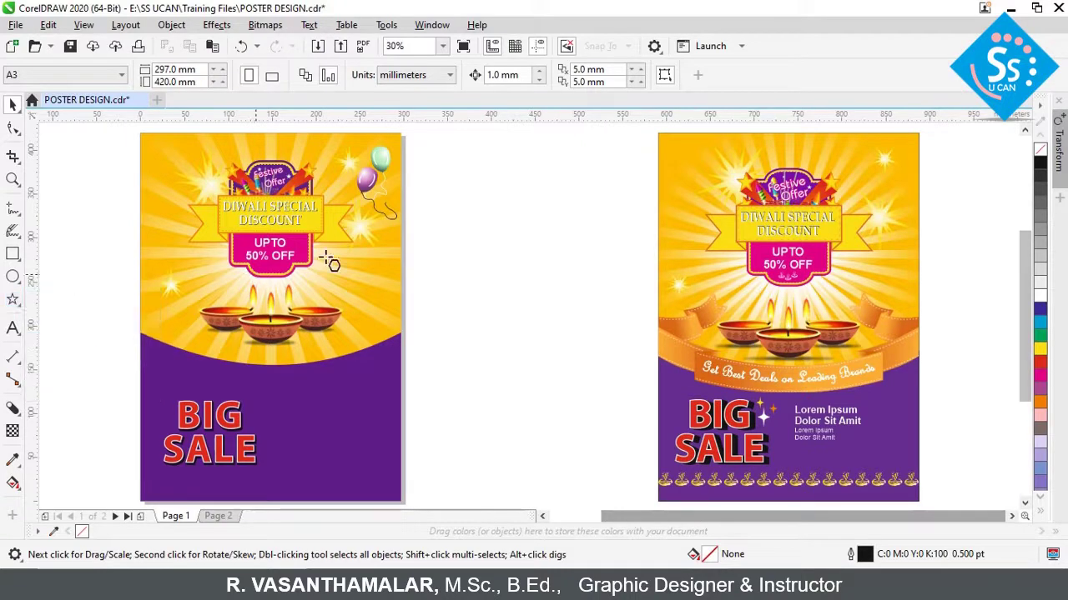
left_click(447, 74)
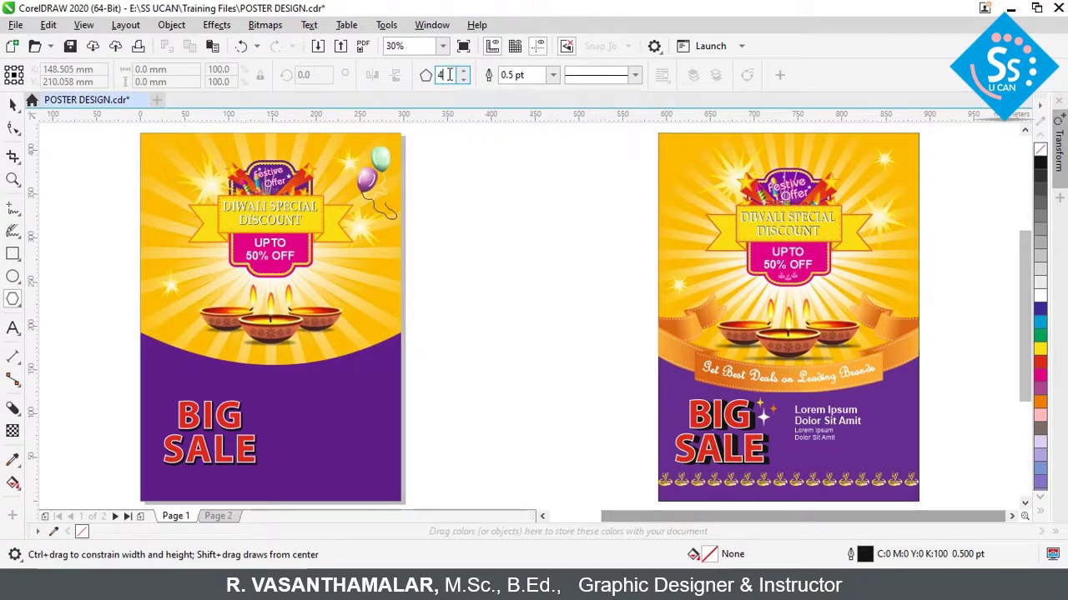
left_click_drag(435, 348, 490, 417)
Pull the diamond's mid-side nodes toward its centre to form a four-pointed star.
key("z")
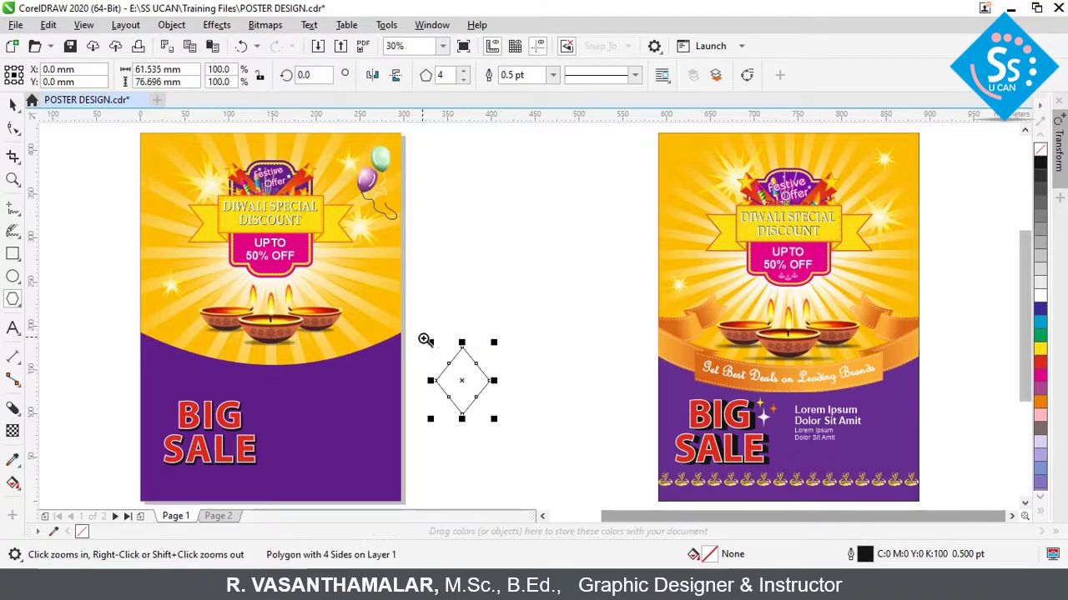
left_click_drag(423, 339, 536, 441)
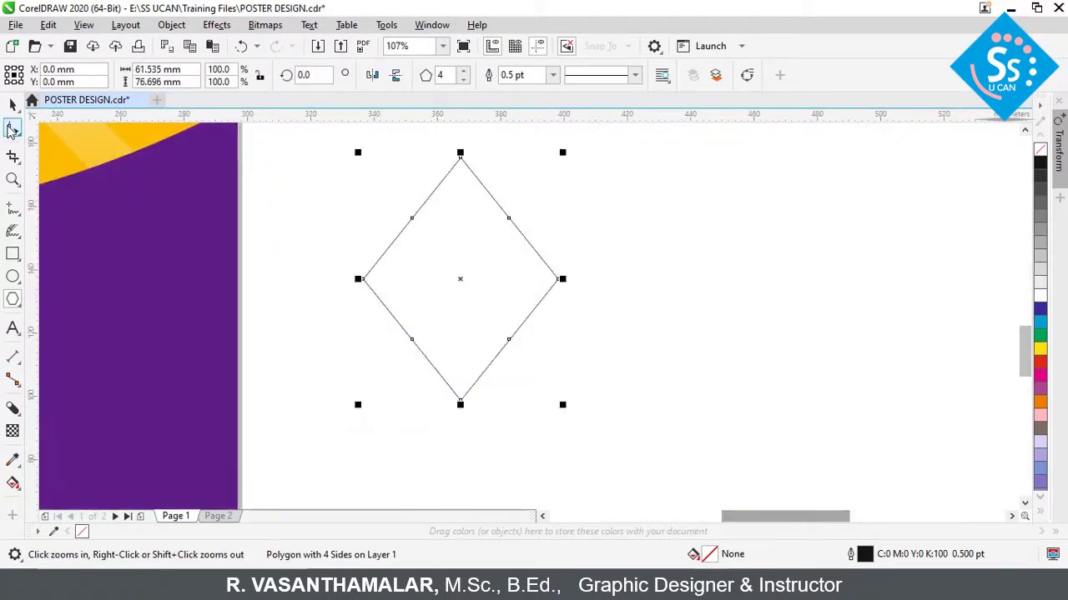
left_click(13, 129)
left_click_drag(412, 220, 443, 262)
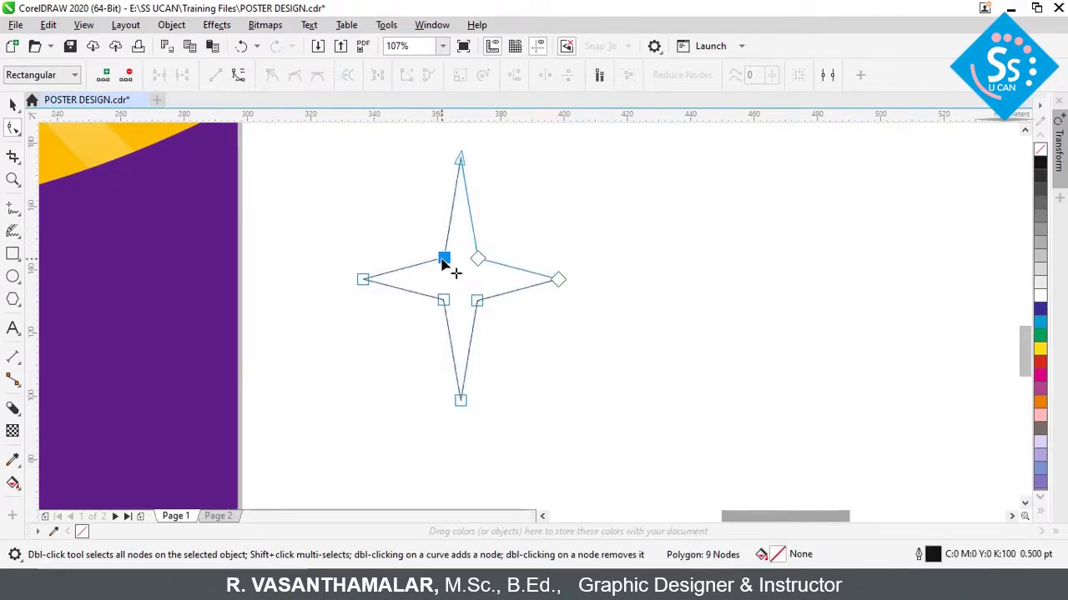
Convert the star's sides to curves, delete the inner corner nodes, and bend the sides further inward into a sparkle.
left_click(239, 75)
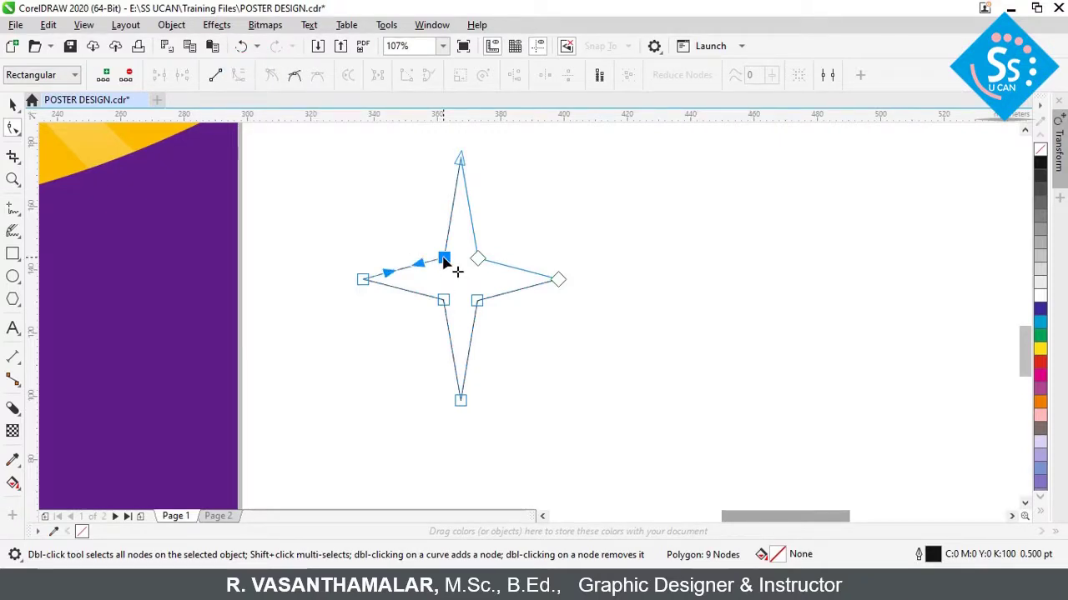
double_click(445, 260)
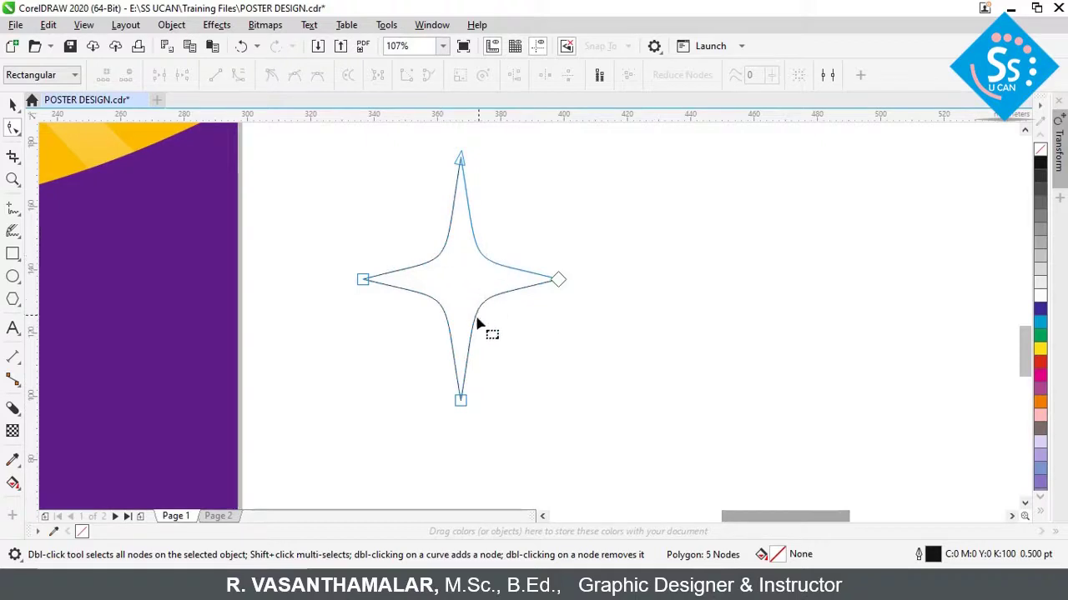
left_click_drag(442, 311, 448, 304)
Move the sparkle onto the purple area near BIG SALE and scale it to about 36.7%, about 23 by 28 mm.
left_click(12, 104)
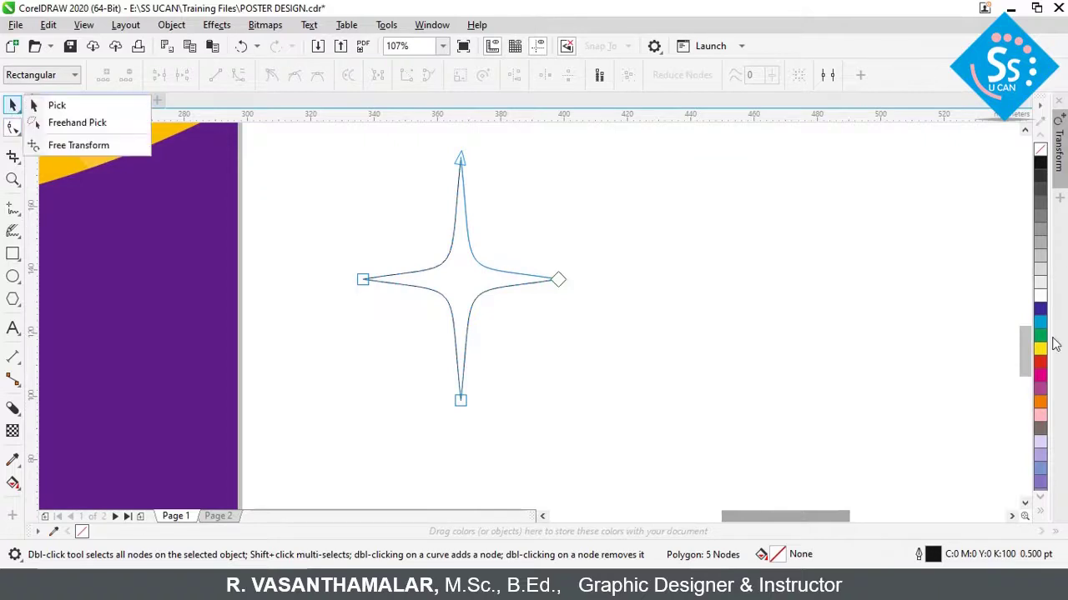
key("F4")
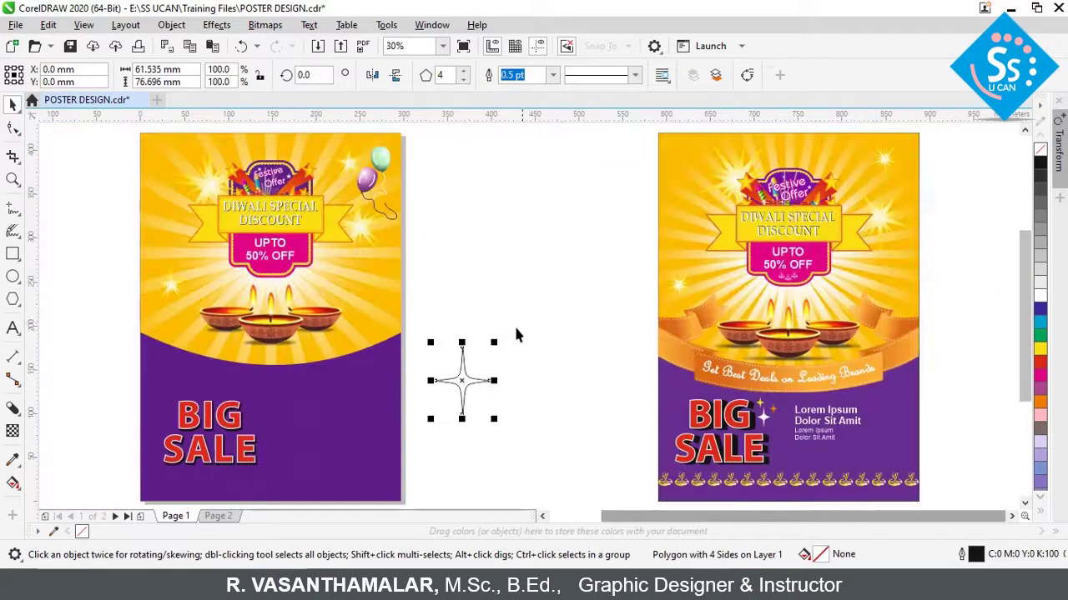
left_click_drag(461, 388, 272, 405)
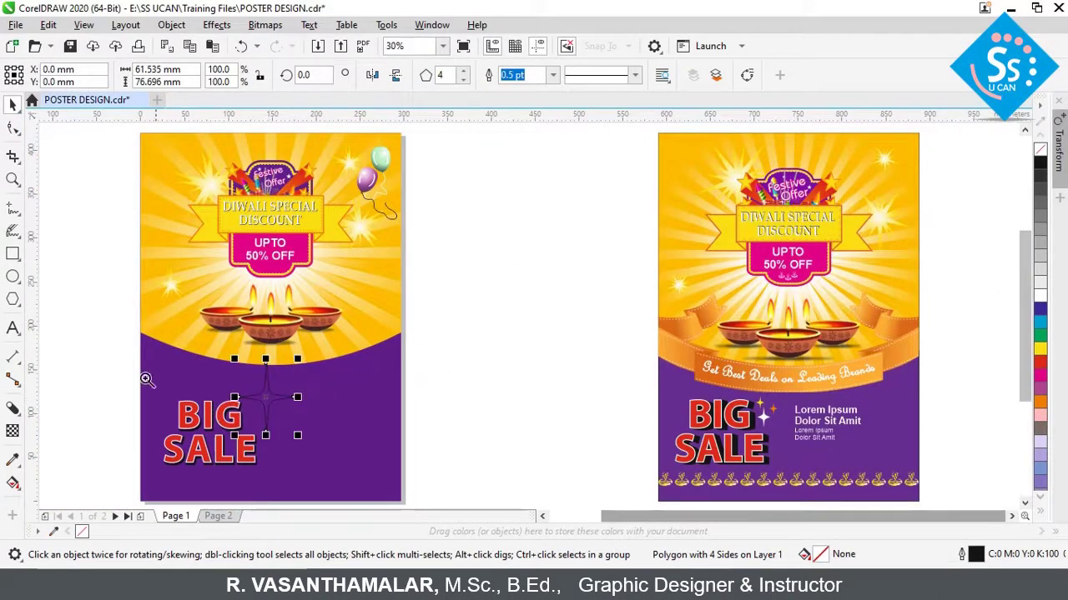
key("z")
left_click_drag(114, 336, 394, 477)
left_click_drag(644, 206, 592, 271)
Fill the sparkle white without an outline, and place it and a copy up and to the right beside BIG.
left_click(1041, 298)
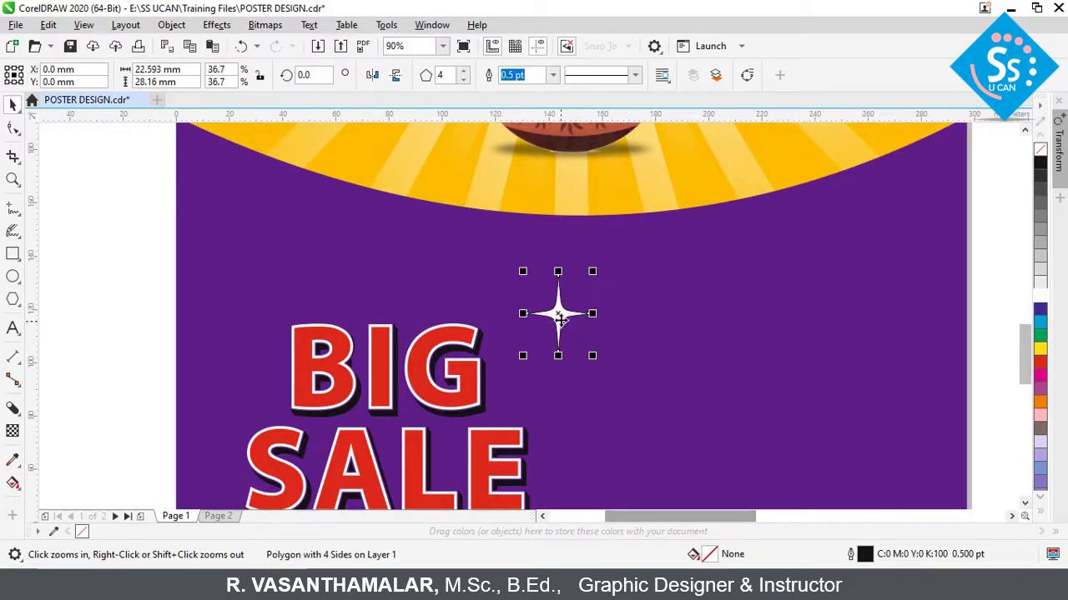
mouse_move(558, 313)
left_mouse_down()
mouse_move(529, 368)
mouse_move(561, 322)
left_mouse_up()
right_click(1040, 148)
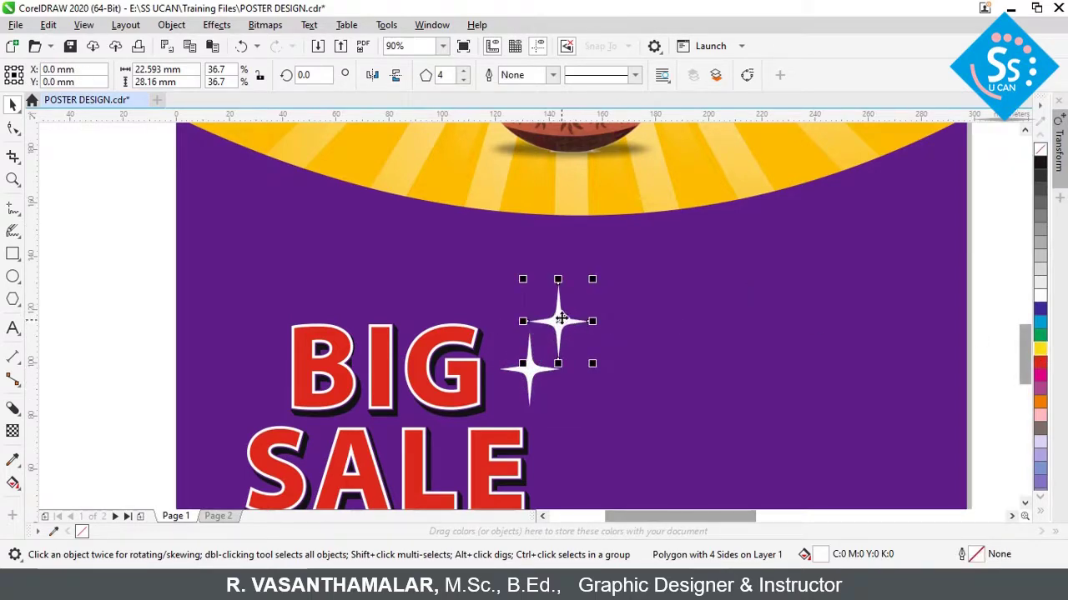
Colour the copied sparkle yellow, duplicate it as a cyan sparkle to its upper left, and shrink both copies.
left_click(1040, 347)
left_click_drag(560, 322, 517, 287)
left_click(1040, 321)
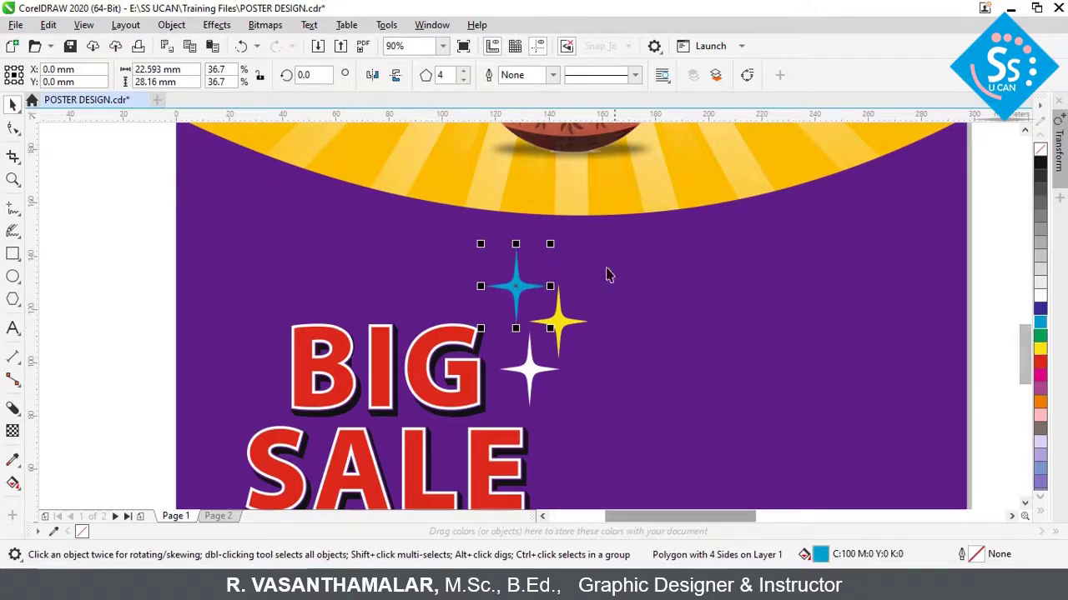
left_click_drag(550, 244, 542, 255)
left_click(568, 317)
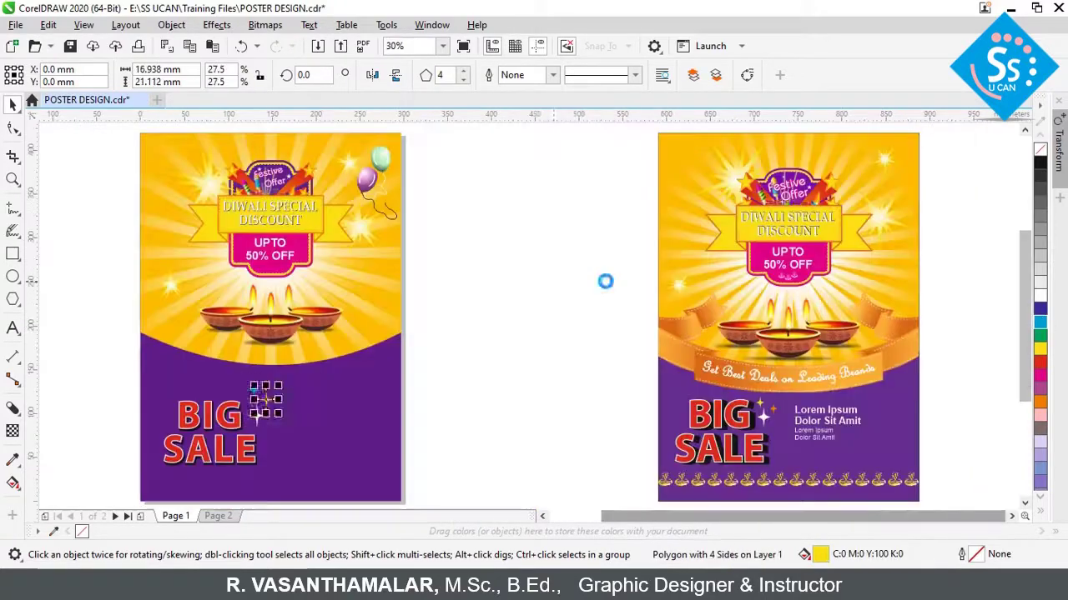
Copy the Lorem Ipsum Dolor Sit Amit text from the reference poster to the right of BIG SALE, and preview full screen.
key("F4")
left_click(557, 439)
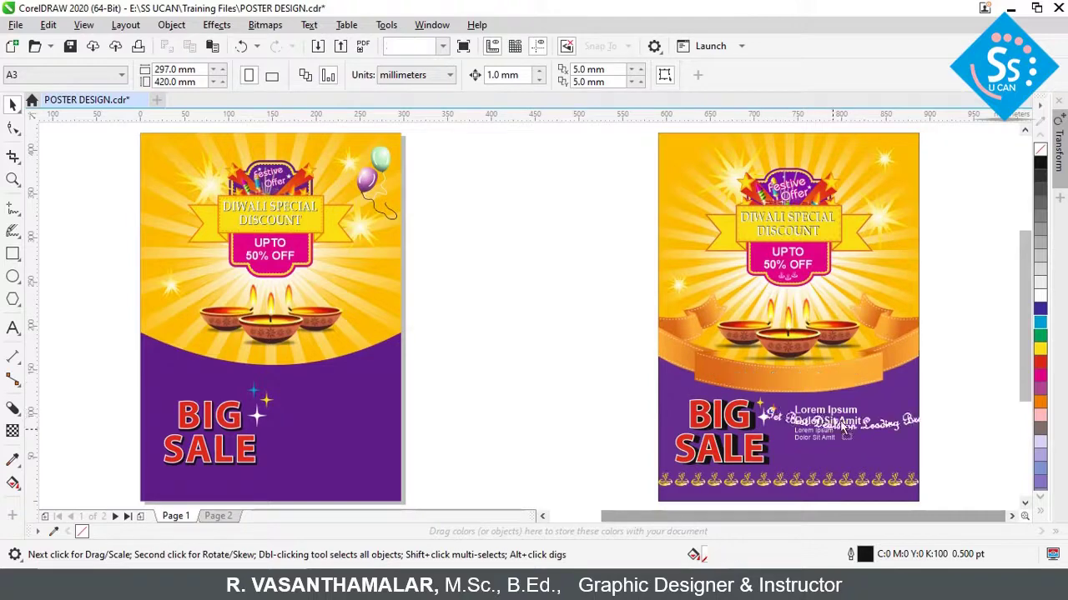
left_click_drag(789, 421, 345, 425)
right_click(345, 426)
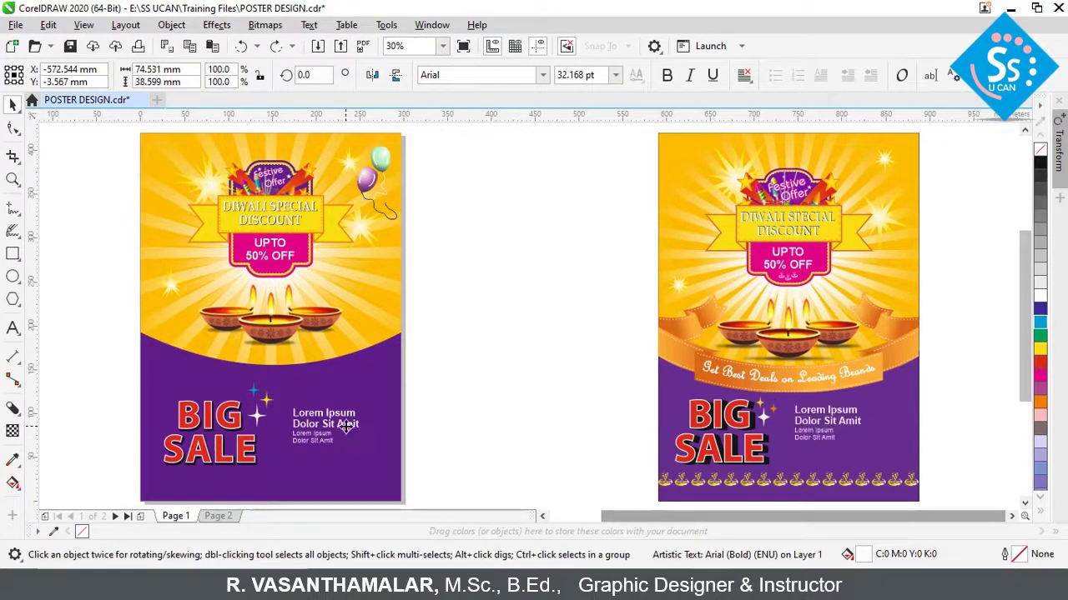
key("F9")
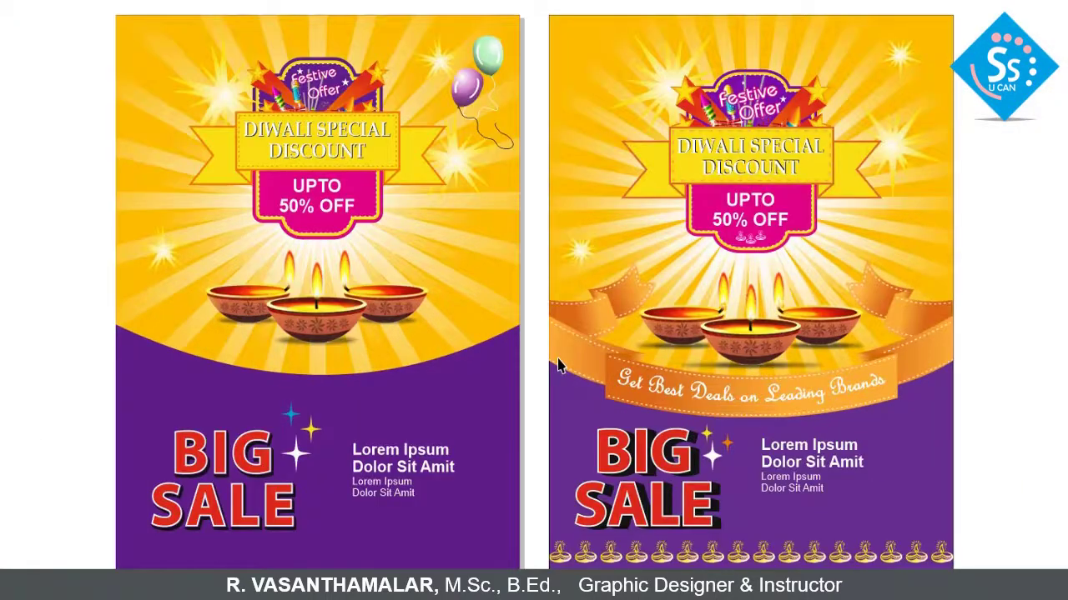